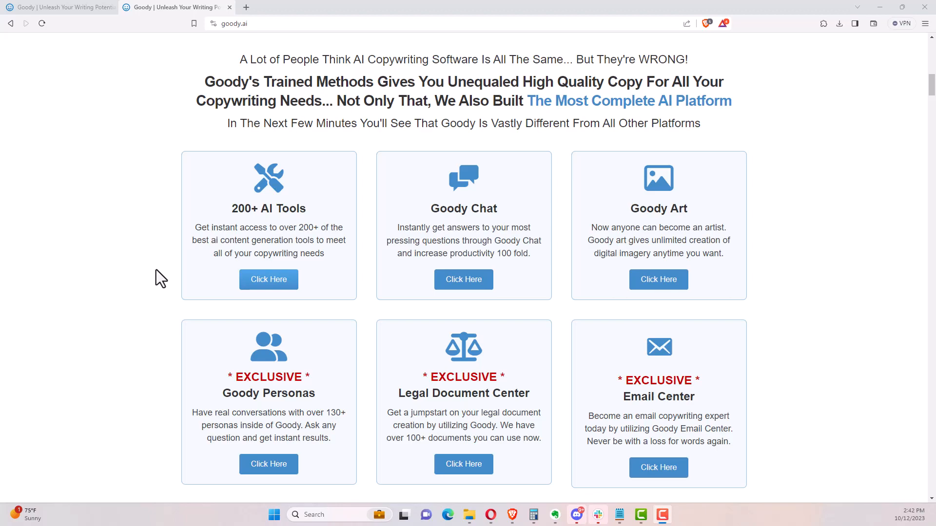
Step: Look through the Goody homepage's feature cards, copywriting sections and list of available AI tools
scroll(157, 256, down, 8)
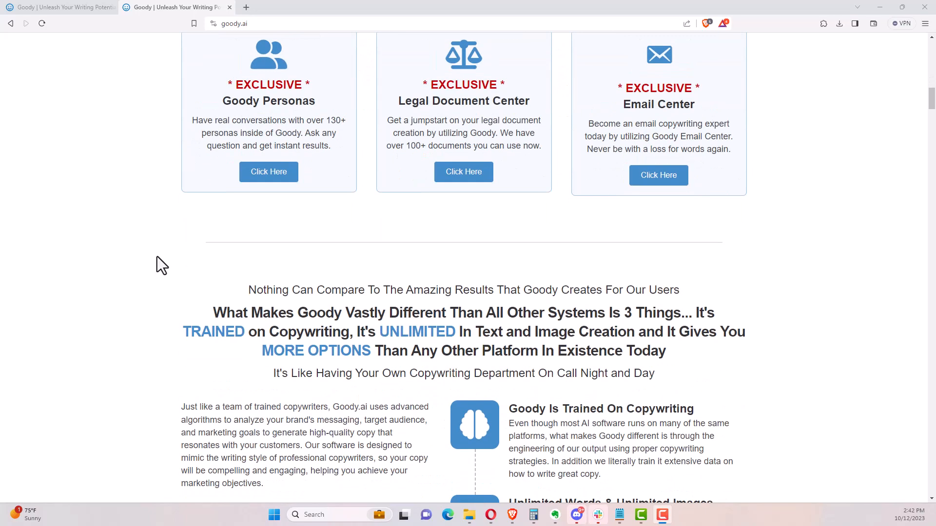
scroll(157, 256, up, 5)
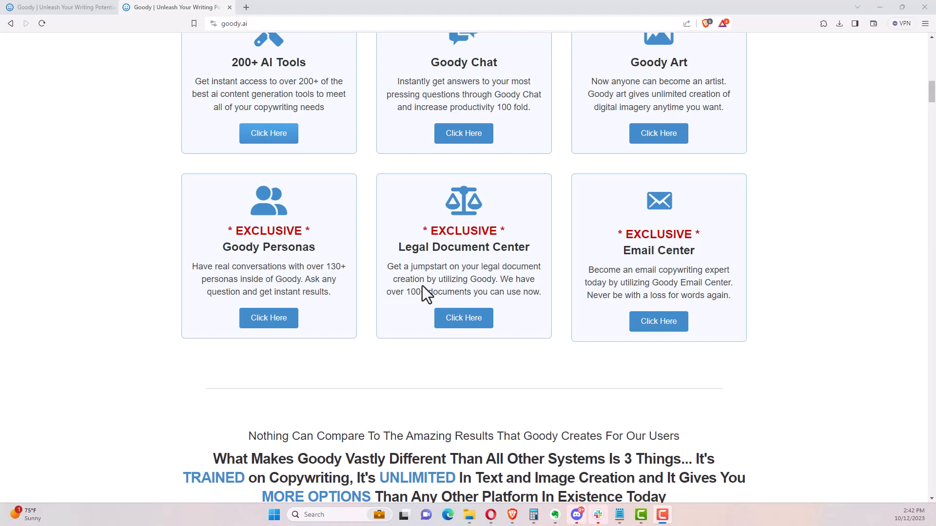
scroll(566, 329, down, 10)
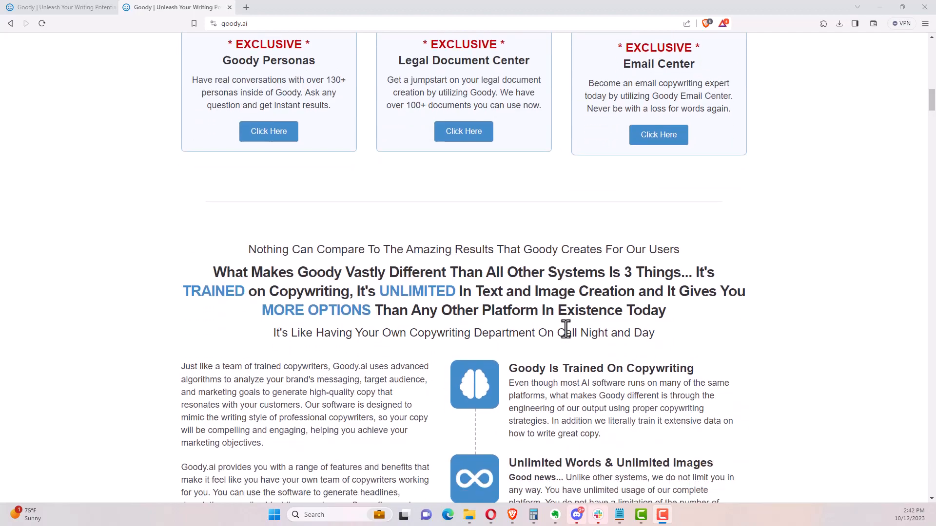
scroll(566, 328, down, 13)
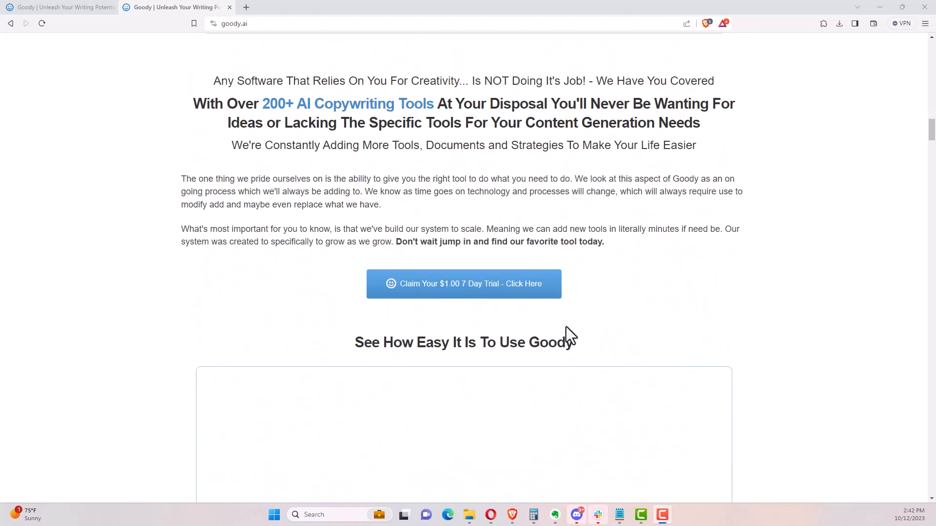
scroll(566, 332, down, 7)
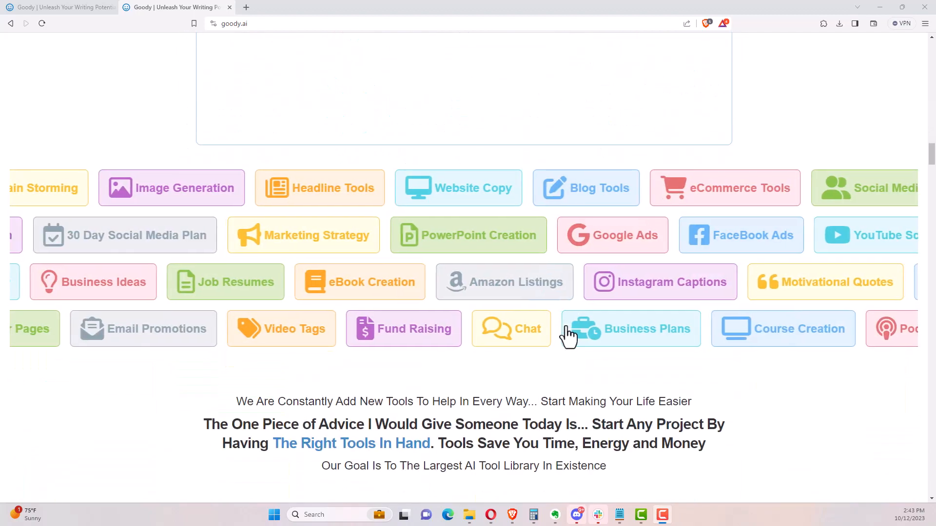
scroll(561, 340, down, 4)
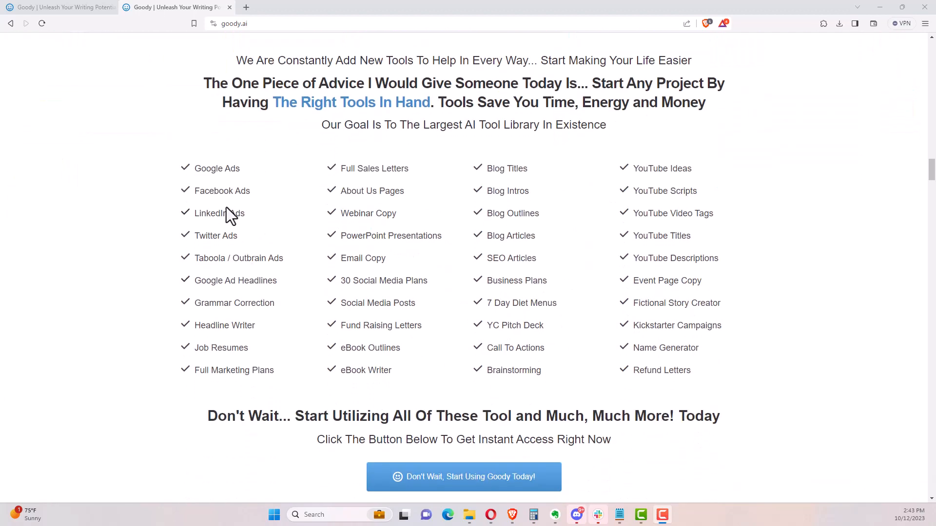
Step: Generate a long form article from the Goody dashboard on the topic "Why you should write articles to generate traffic"
click(86, 11)
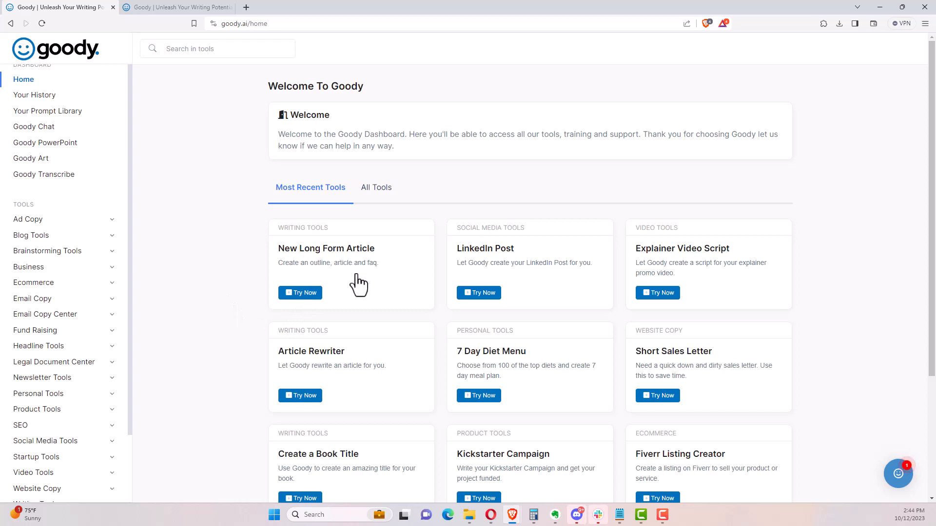
click(310, 296)
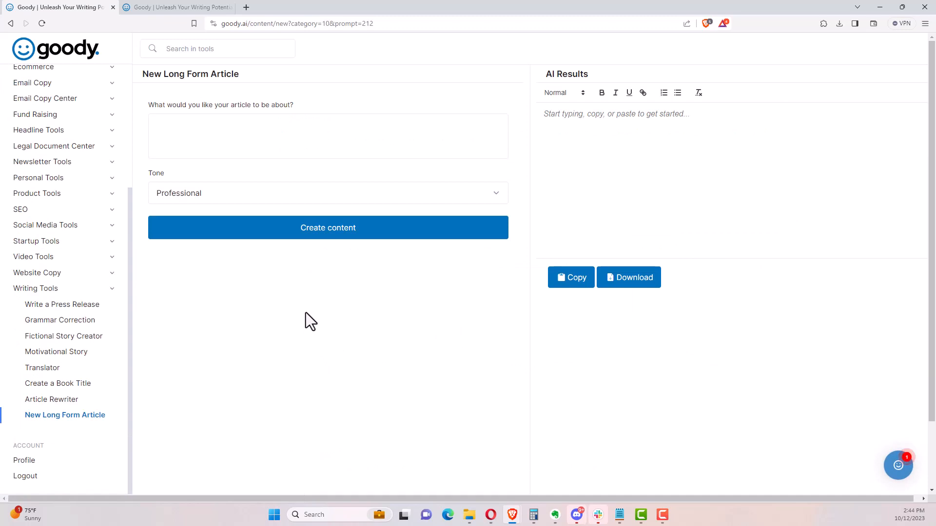
click(225, 135)
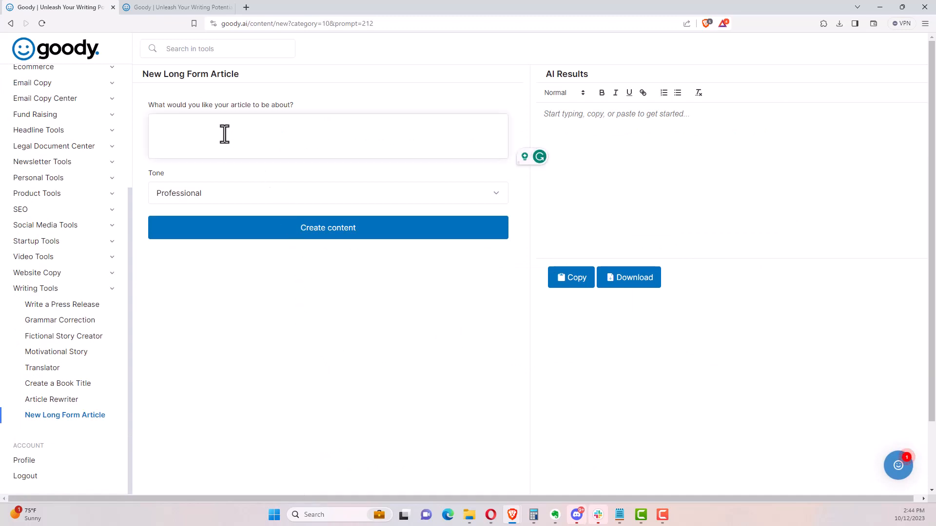
text(Why you should write anticles to gne)
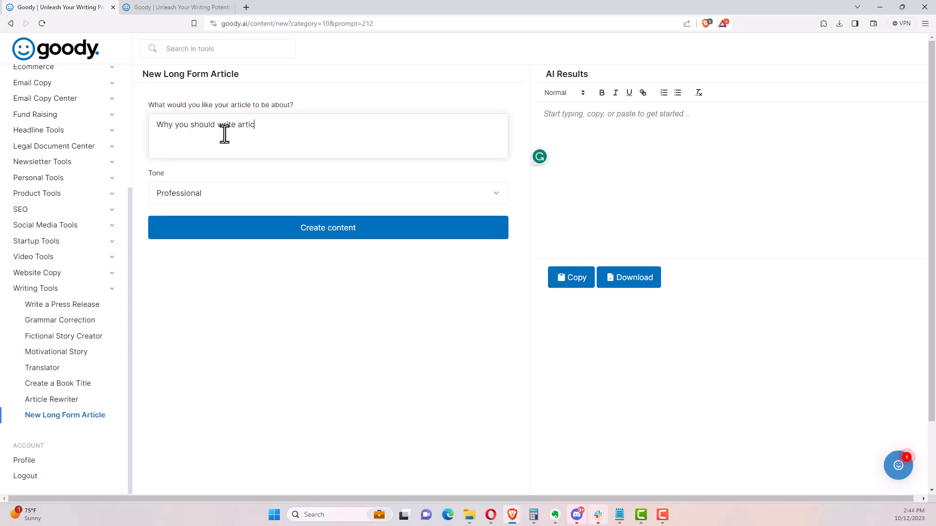
key(BackSpace)
key(BackSpace)
text(enerate traffic)
click(339, 236)
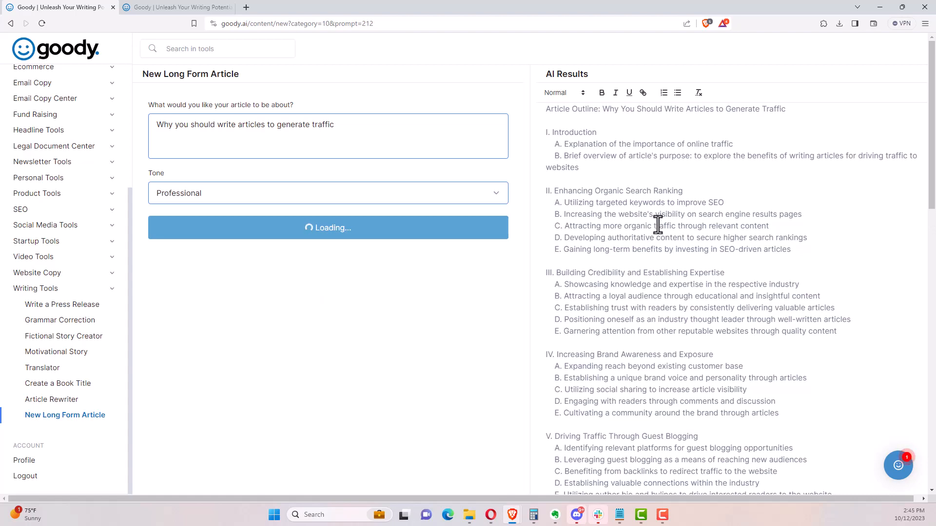
Step: Read through the generated outline, article and FAQ in the AI results
scroll(653, 224, down, 4)
scroll(653, 224, down, 7)
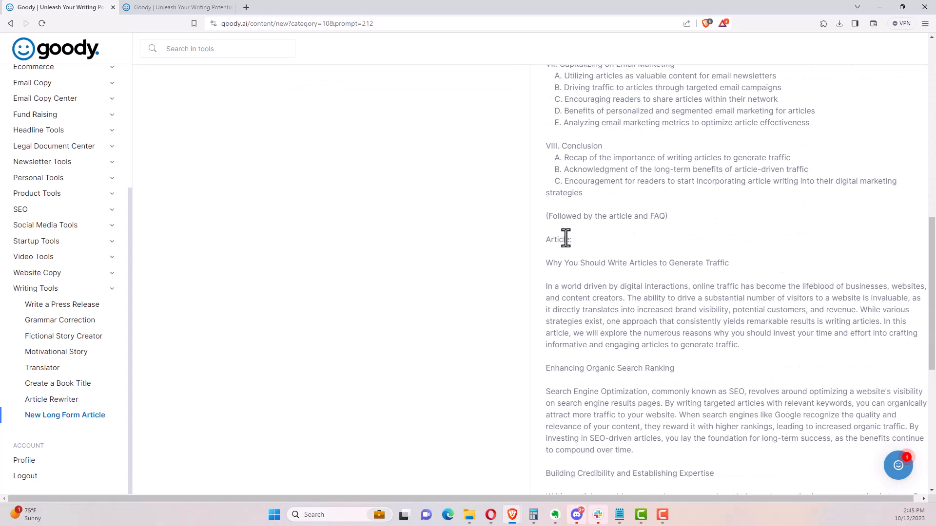
scroll(607, 231, down, 2)
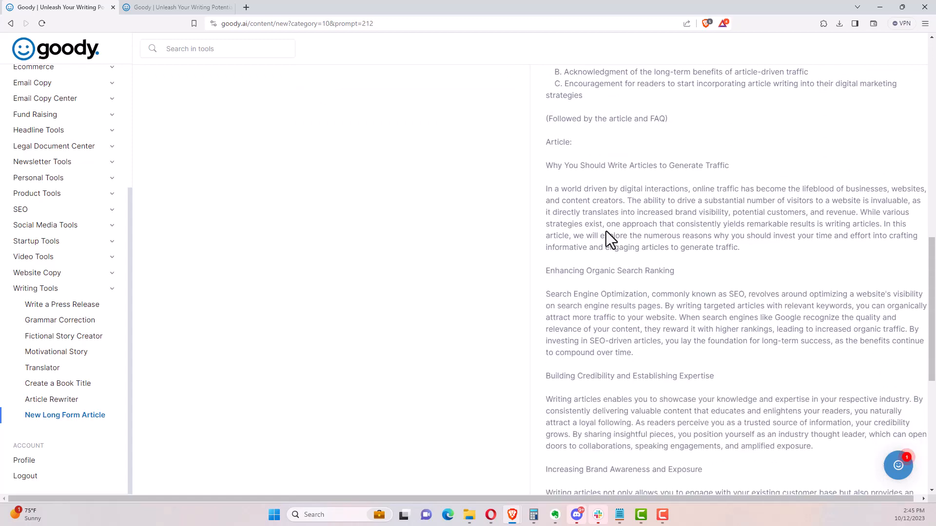
scroll(601, 228, down, 10)
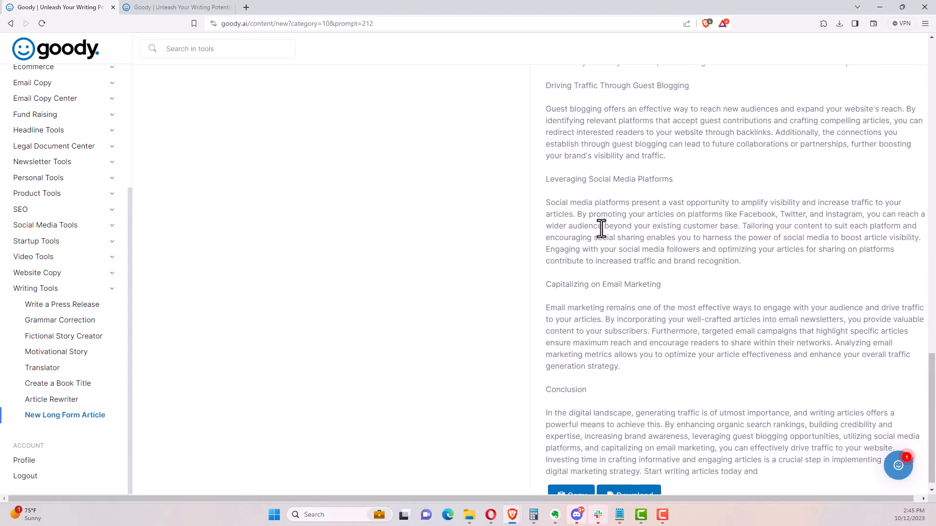
scroll(602, 229, down, 2)
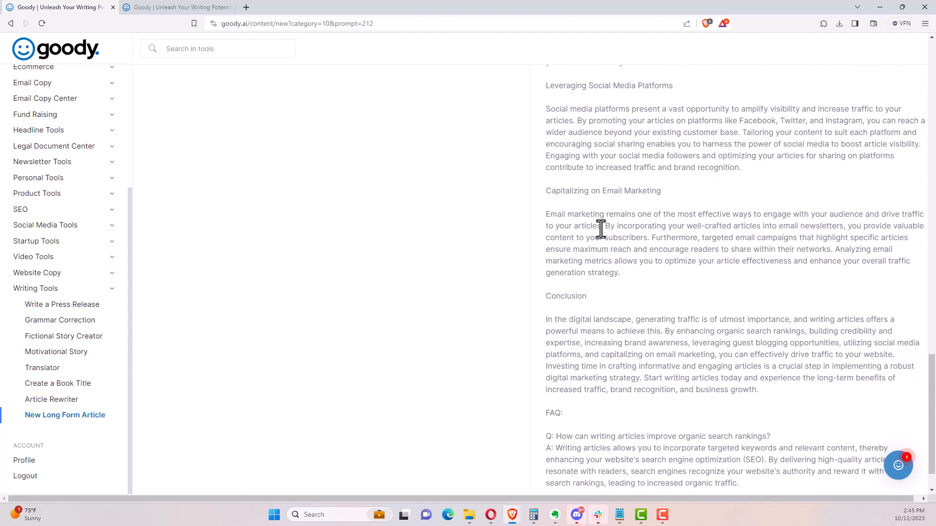
scroll(601, 229, down, 2)
scroll(589, 243, down, 2)
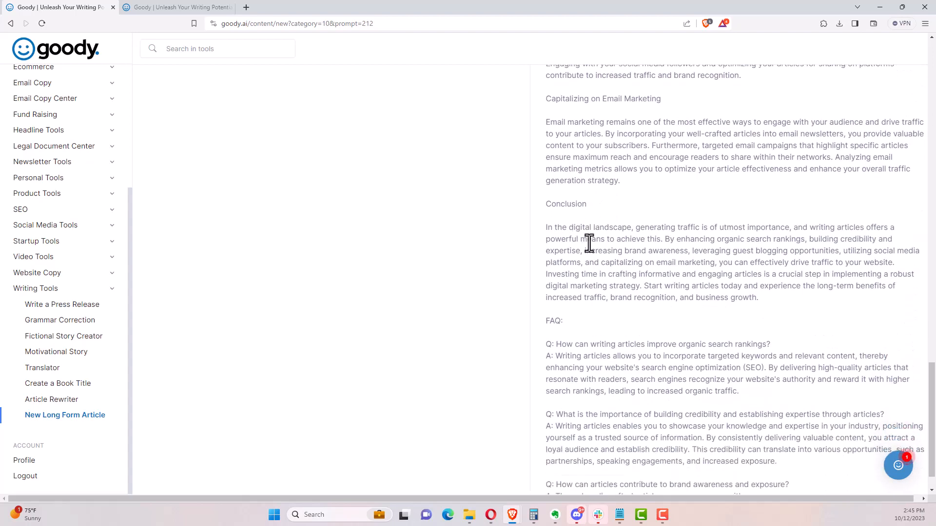
scroll(590, 239, down, 2)
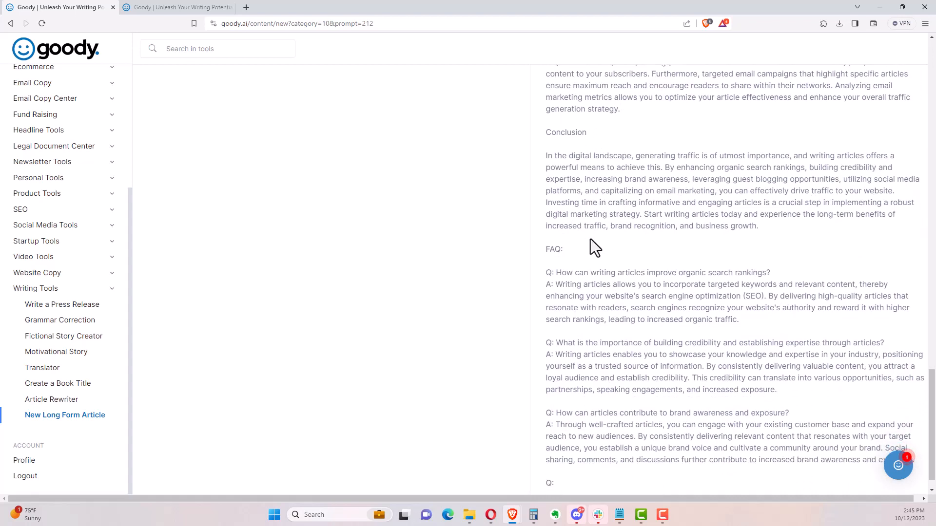
scroll(591, 237, down, 2)
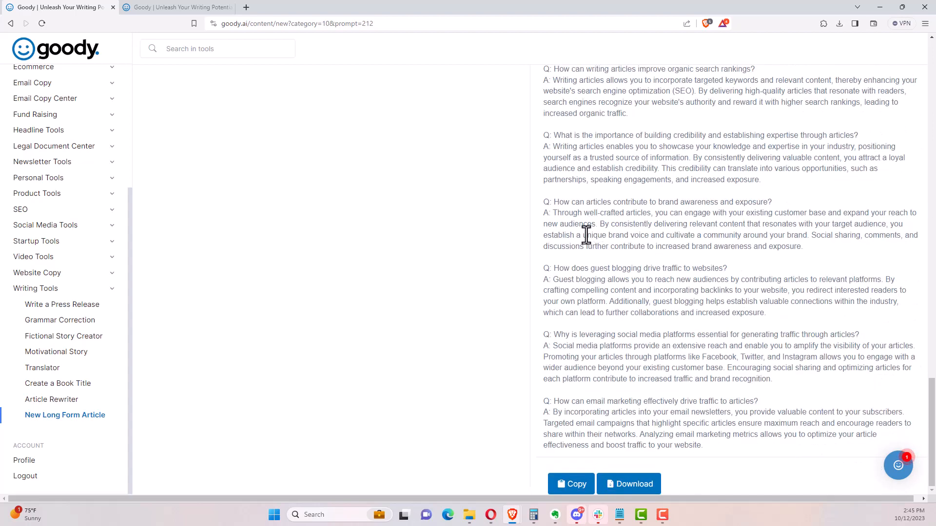
Step: Review the finished article from outline to FAQ and download it as a TXT file to the Downloads folder
scroll(607, 267, up, 5)
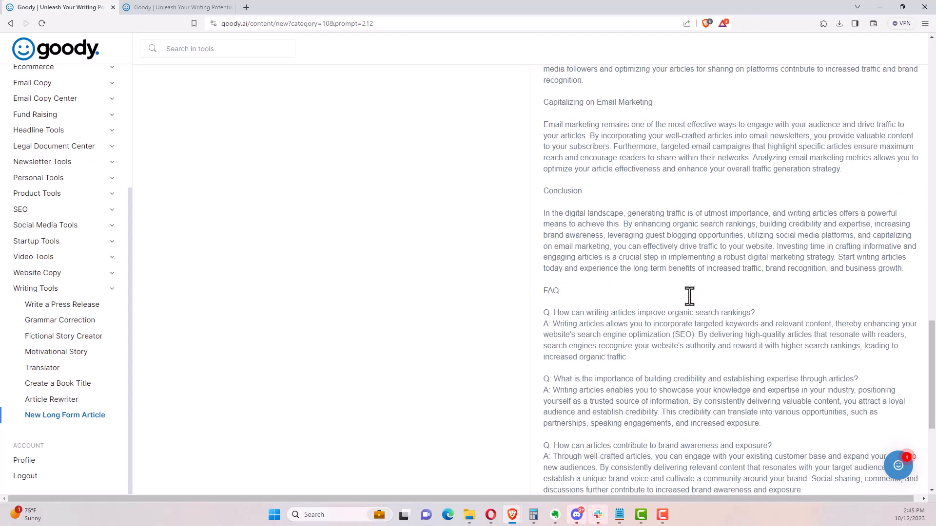
drag(931, 368, 854, 111)
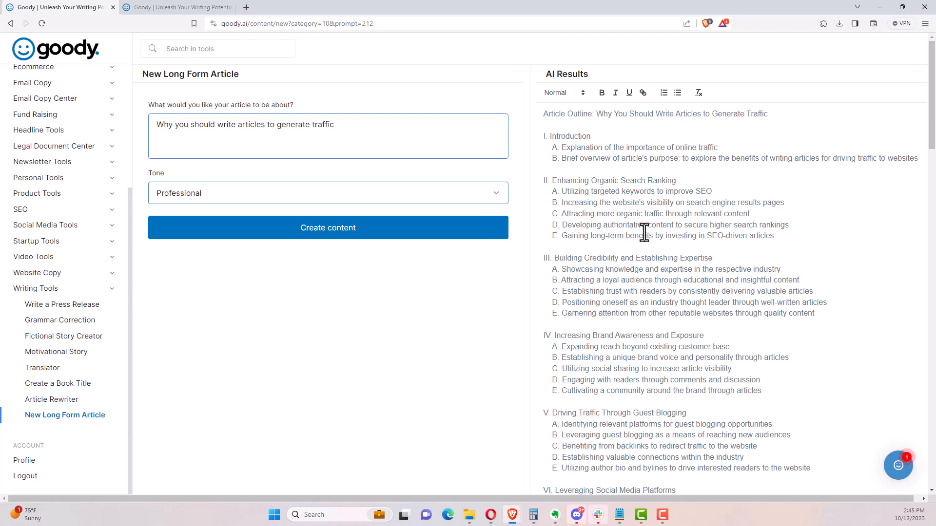
scroll(644, 233, down, 8)
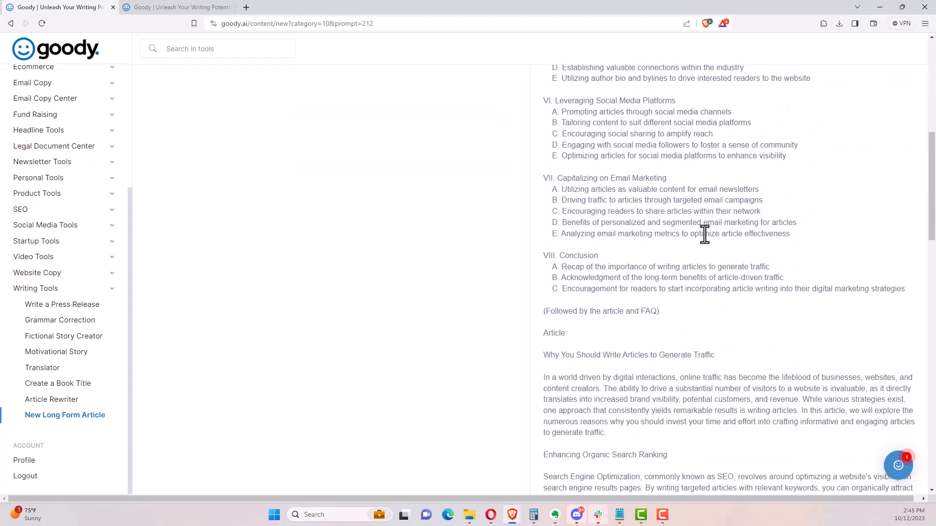
scroll(705, 234, down, 2)
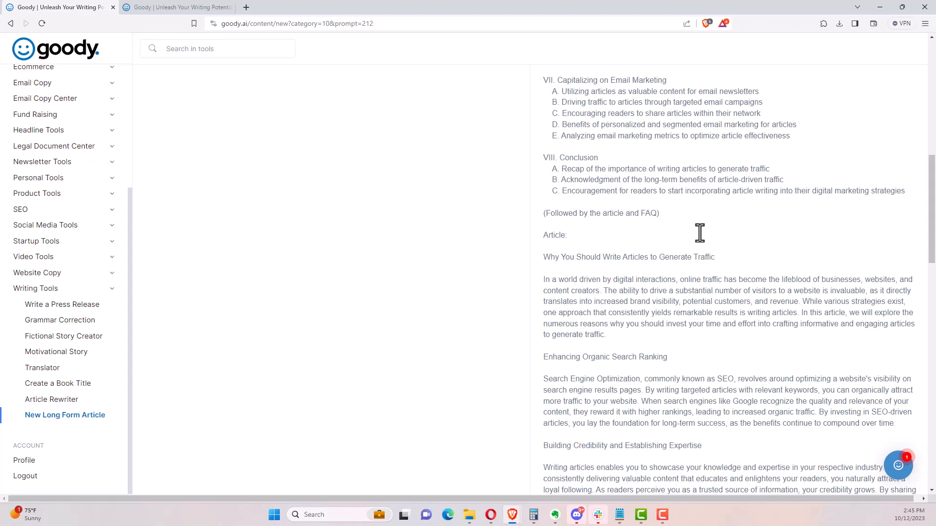
scroll(700, 233, down, 5)
scroll(698, 231, down, 9)
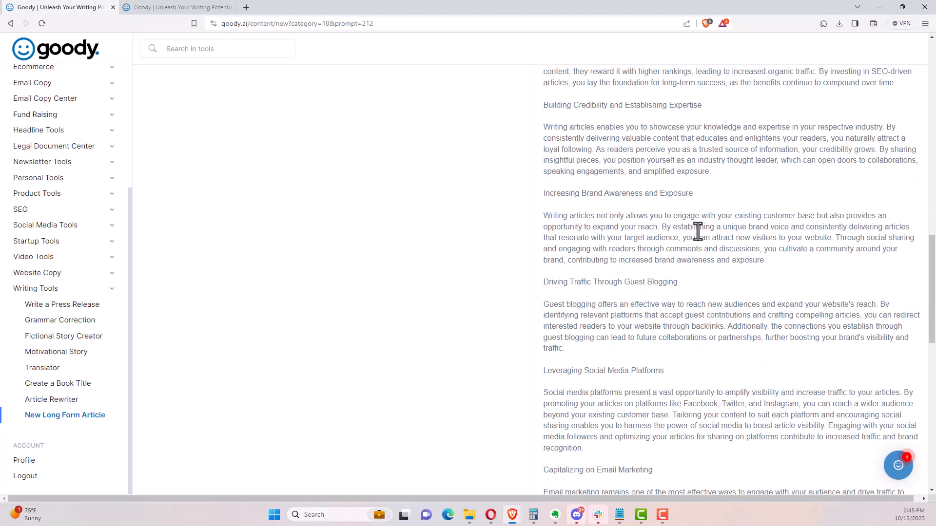
scroll(697, 232, down, 3)
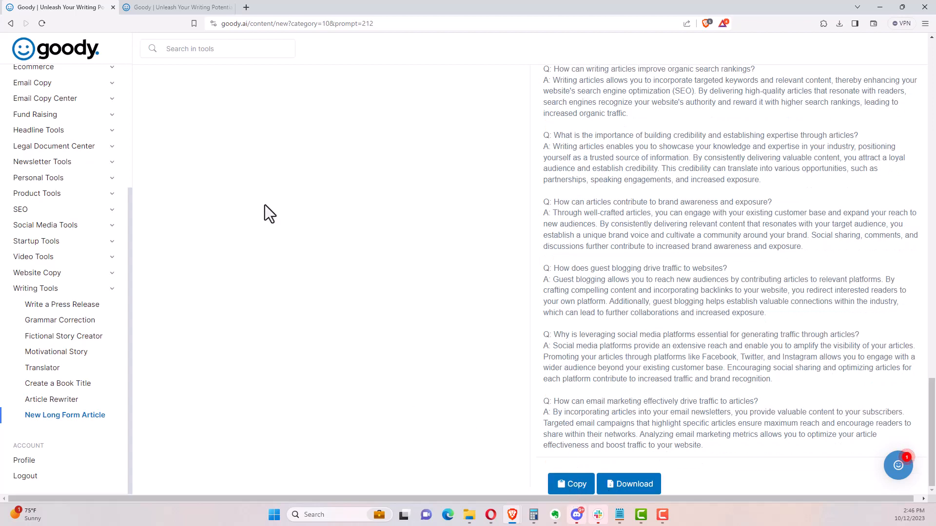
click(616, 483)
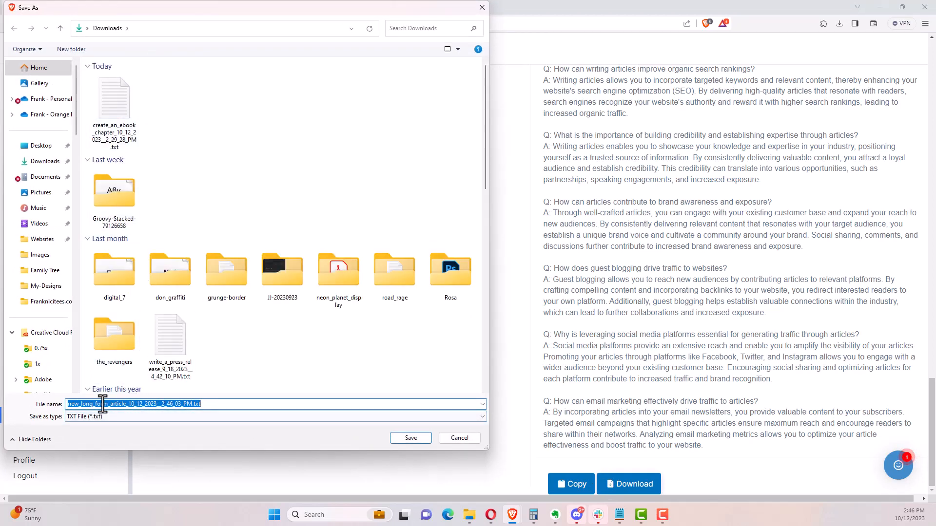
click(407, 440)
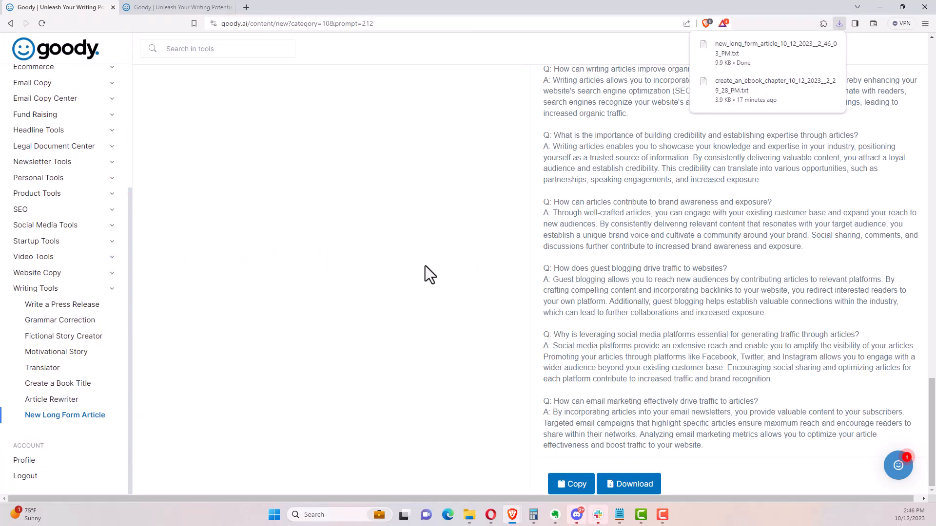
Step: Return to the dashboard home and open the 7 Day Diet Menu tool from the most recent tools
scroll(424, 266, up, 20)
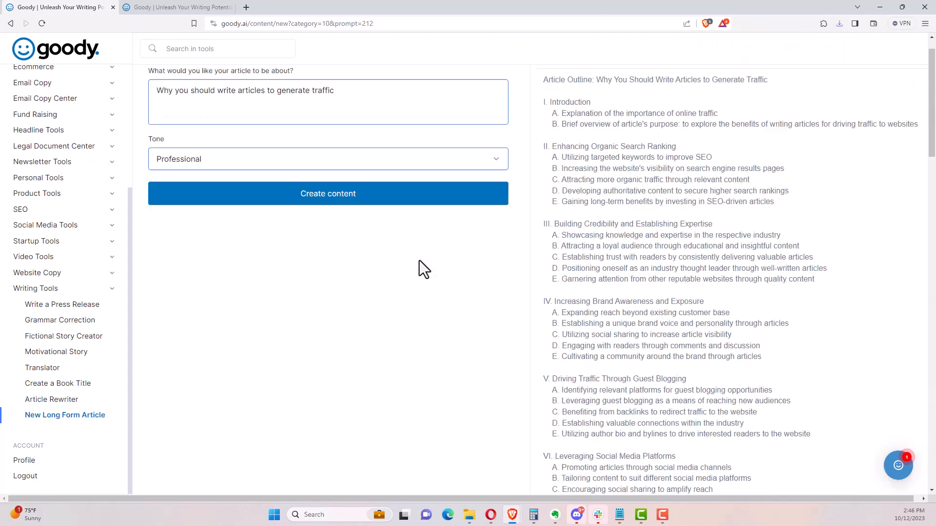
scroll(424, 269, up, 1)
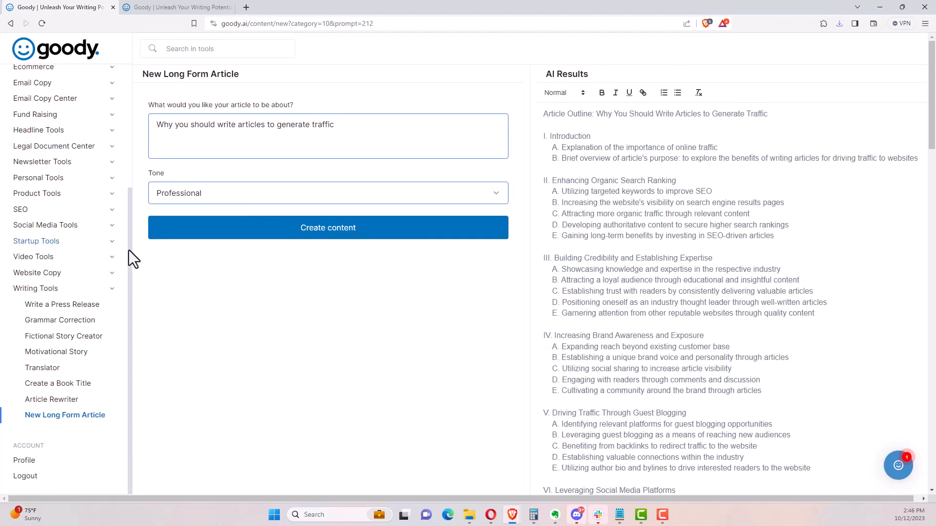
scroll(128, 244, up, 5)
scroll(127, 104, up, 1)
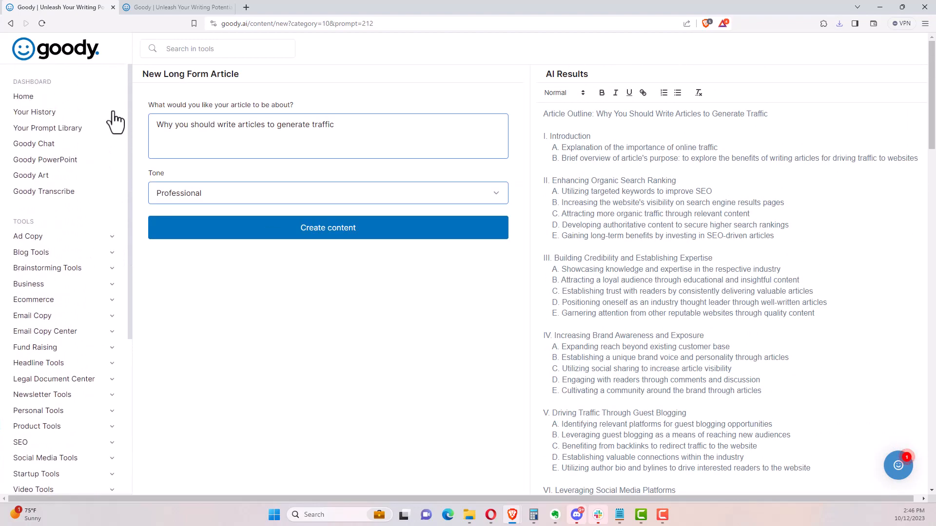
click(29, 99)
scroll(212, 259, down, 2)
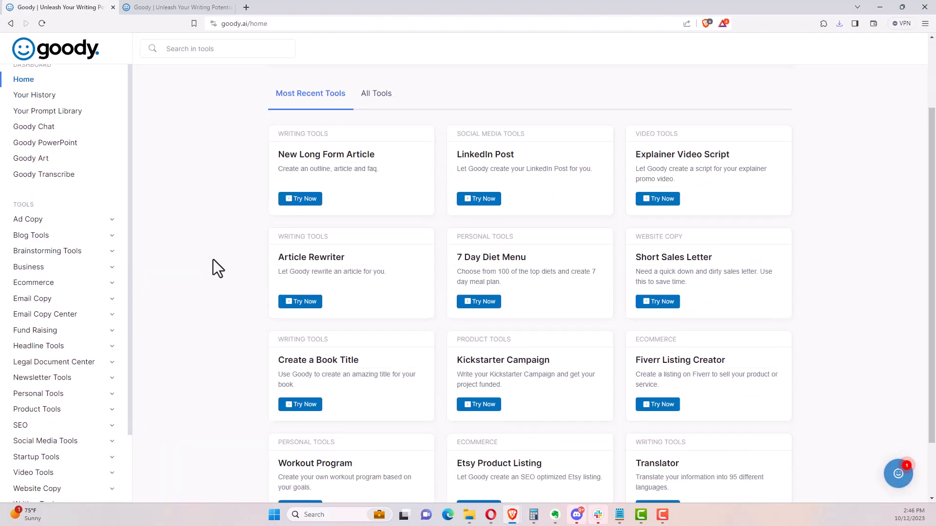
scroll(212, 259, down, 1)
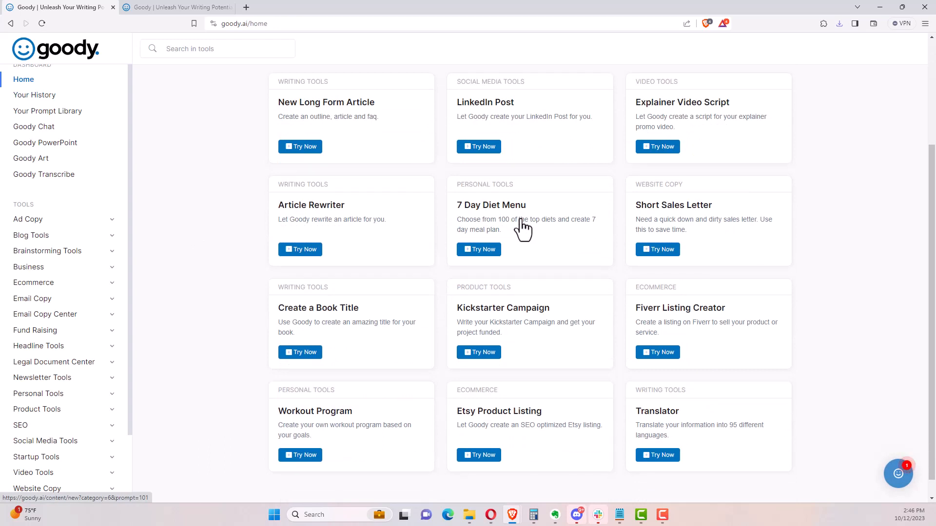
click(486, 251)
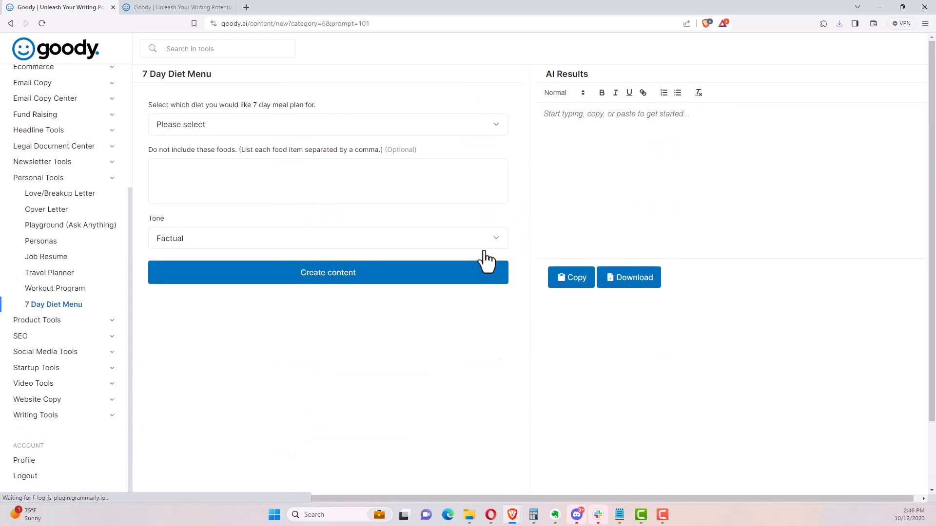
Step: Generate a 7 day menu for the Intermittent Fasting diet, excluding "Avocado, Hummus", in the Factual tone, and read through the meal plan
click(224, 128)
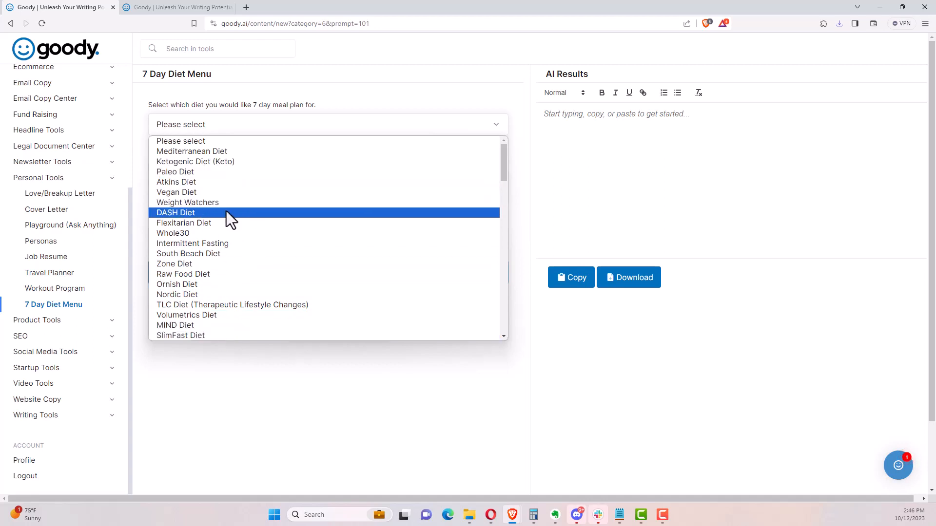
click(226, 244)
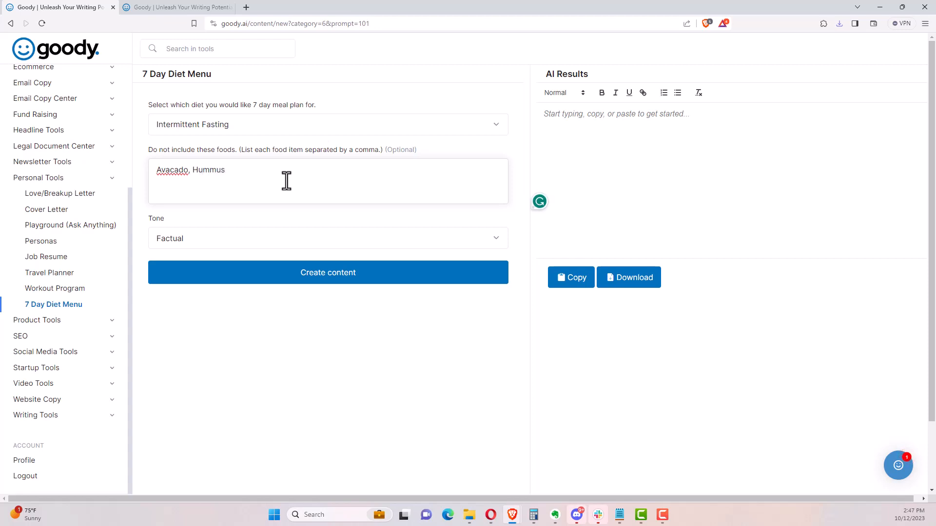
right_click(180, 173)
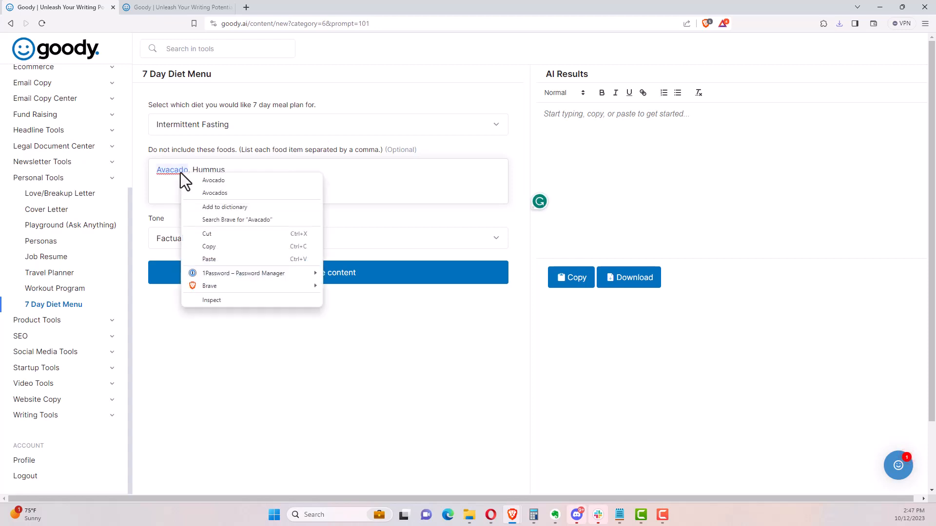
click(211, 182)
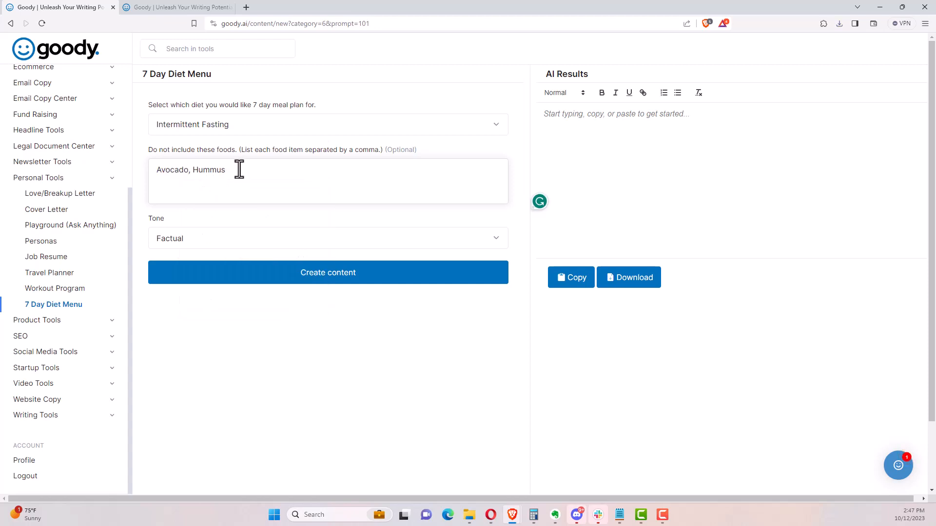
click(368, 246)
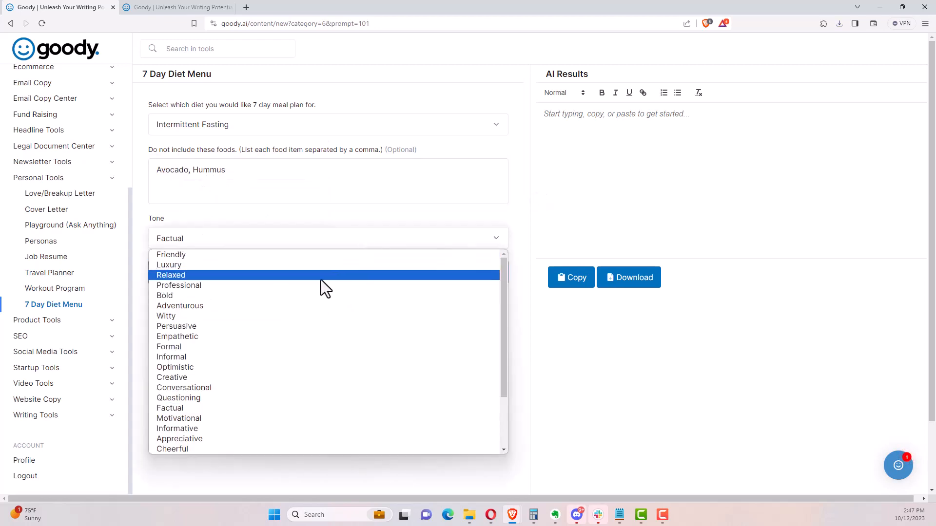
click(292, 243)
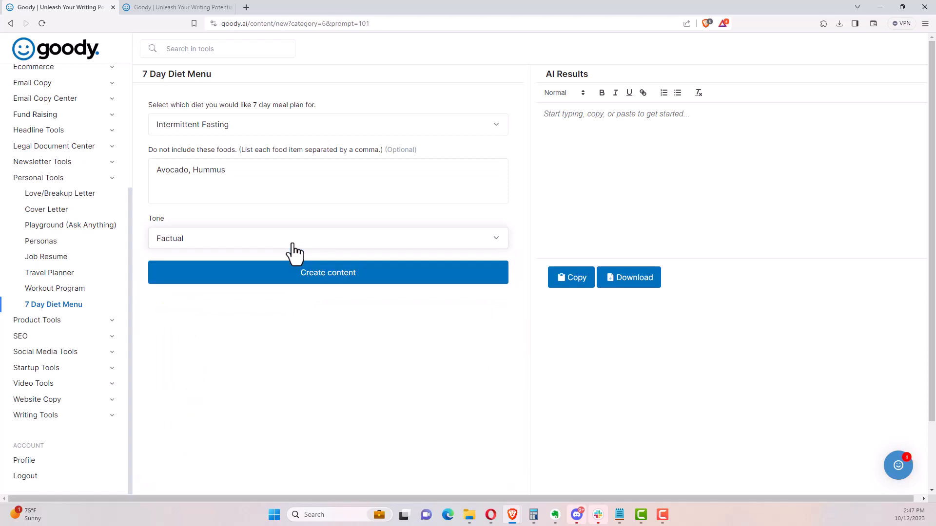
click(320, 283)
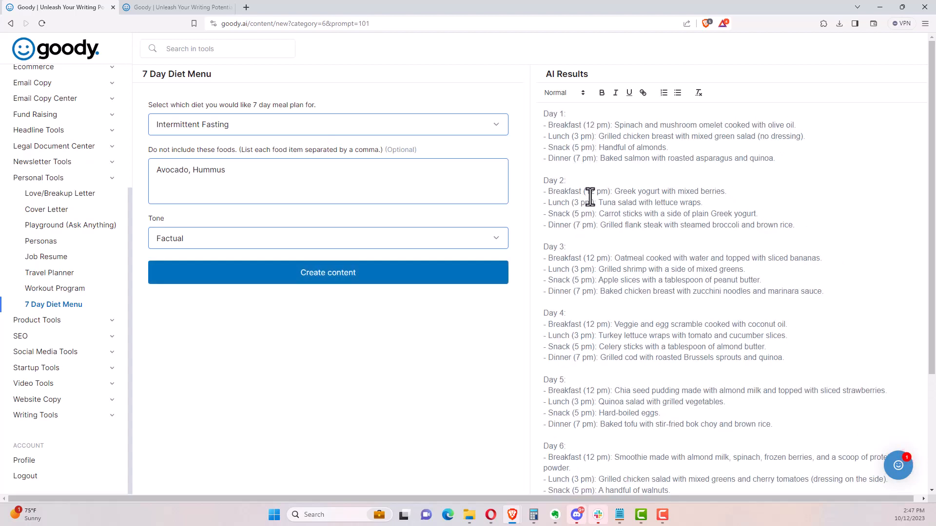
scroll(605, 213, down, 1)
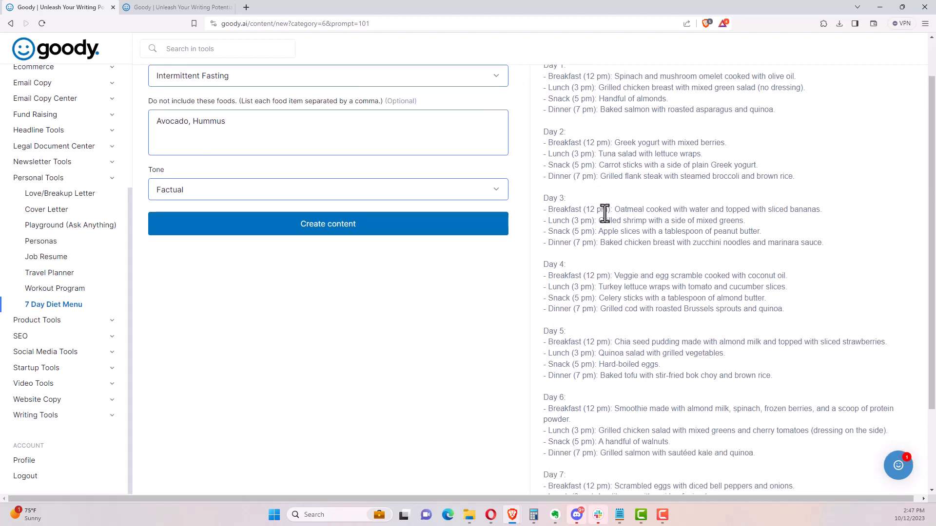
scroll(603, 212, up, 1)
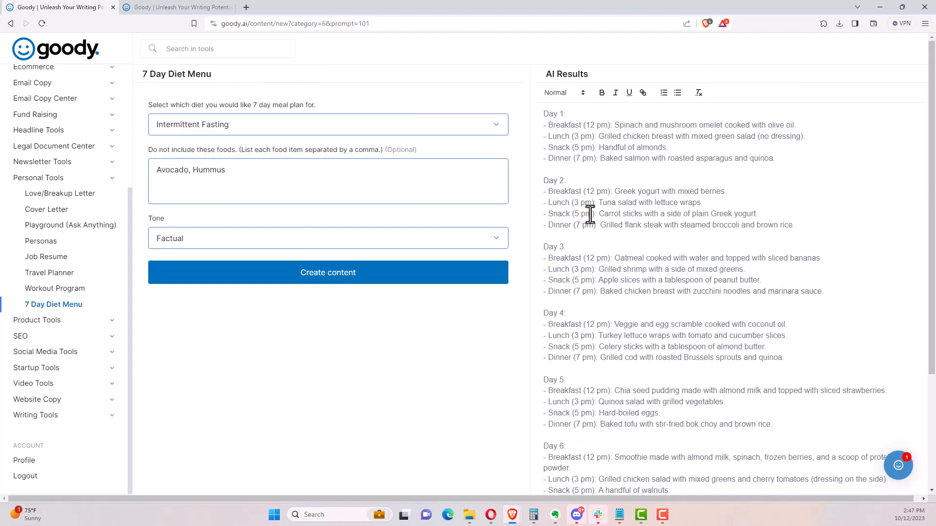
scroll(590, 213, down, 3)
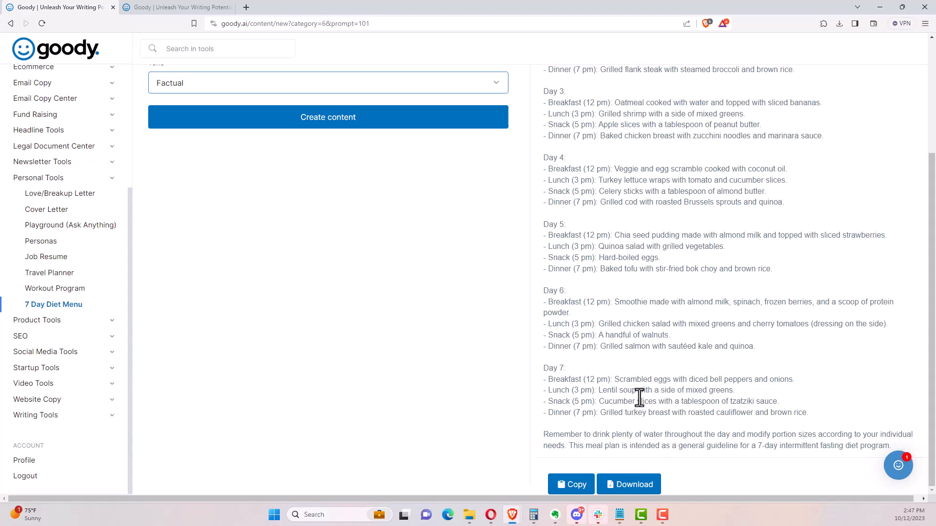
scroll(637, 398, up, 3)
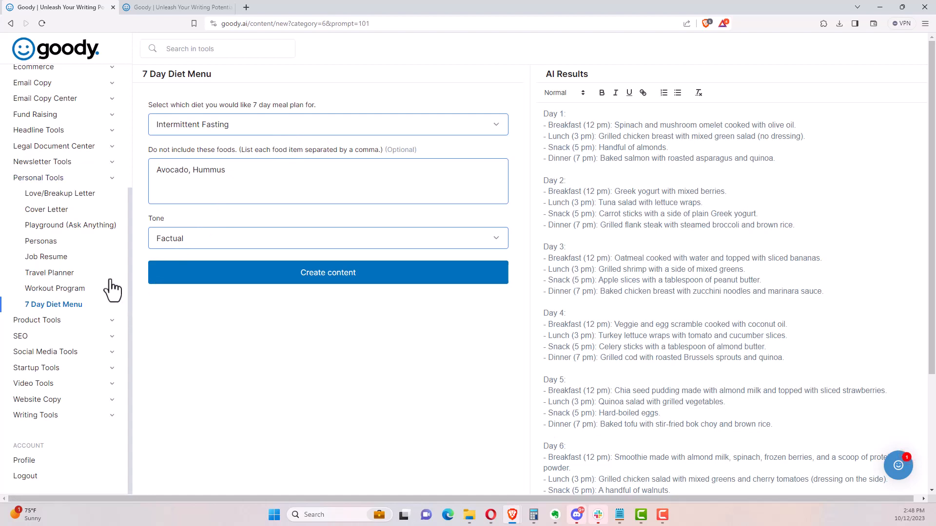
Step: Return to the dashboard home and open the Etsy Product Listing tool from the most recent tools
drag(130, 265, 98, 88)
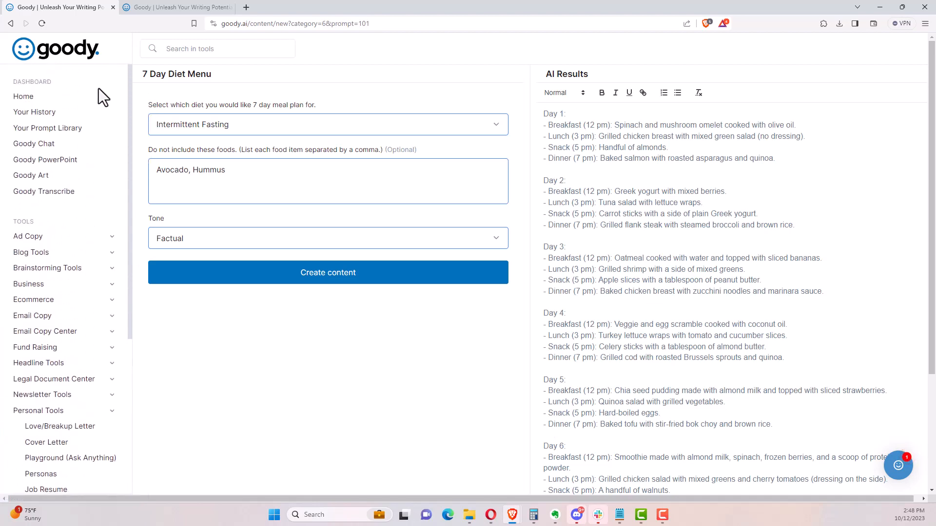
click(24, 97)
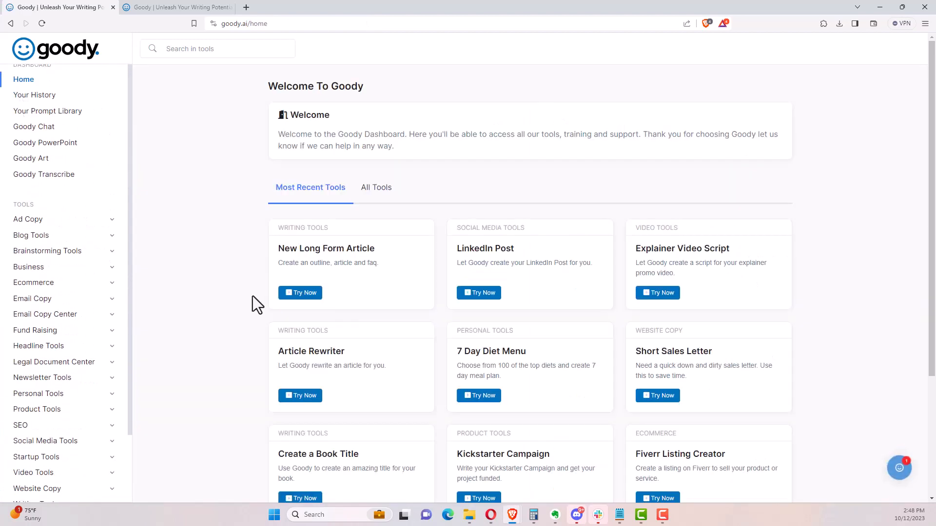
scroll(254, 303, down, 3)
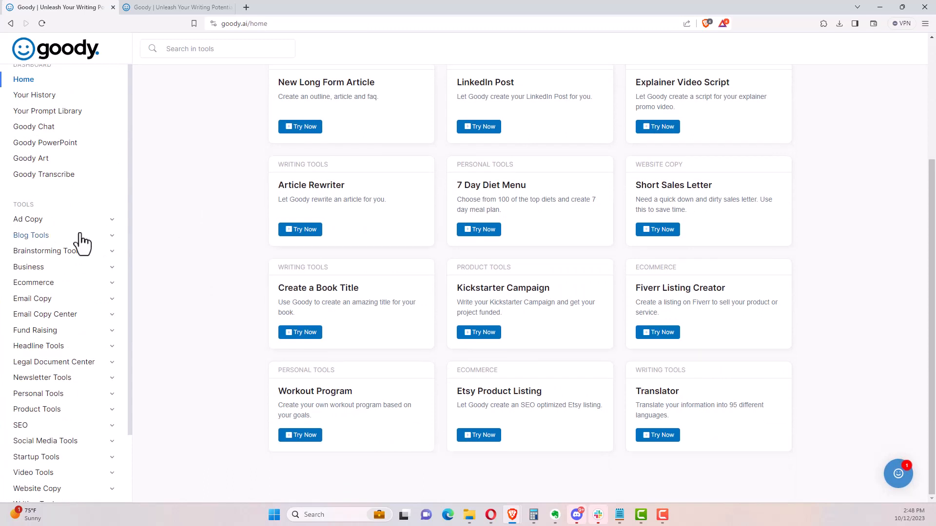
click(109, 269)
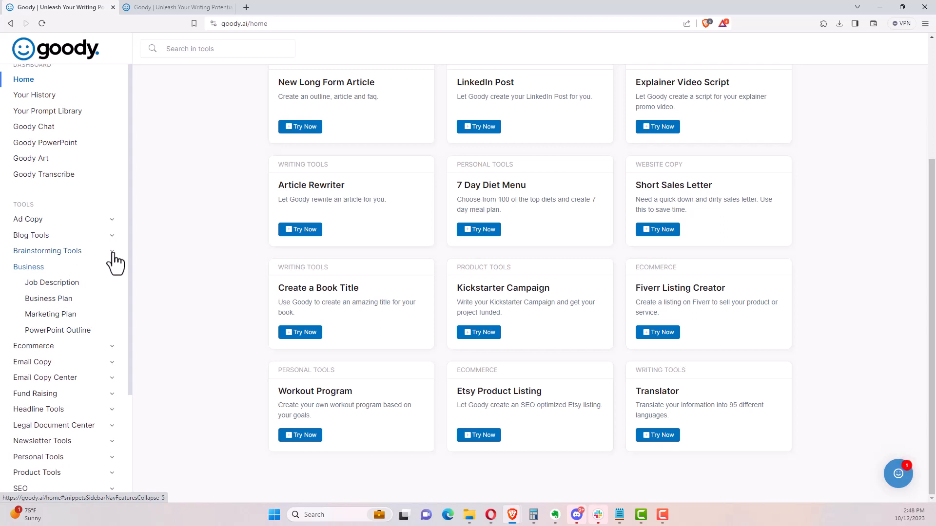
click(486, 435)
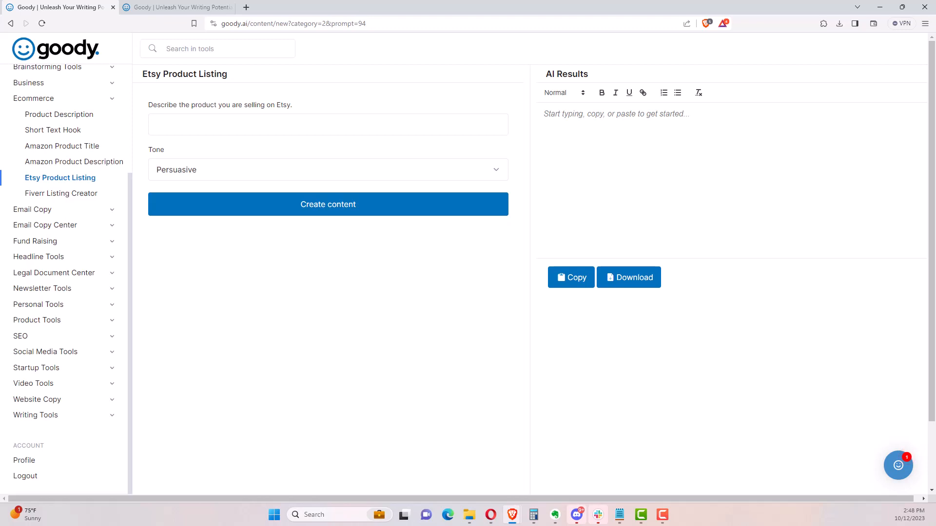
Step: Generate an Etsy listing in the Persuasive tone for "I Seriously Need A Speed Bump Between My Brain And My Mouth" and review it
key(alt+Tab)
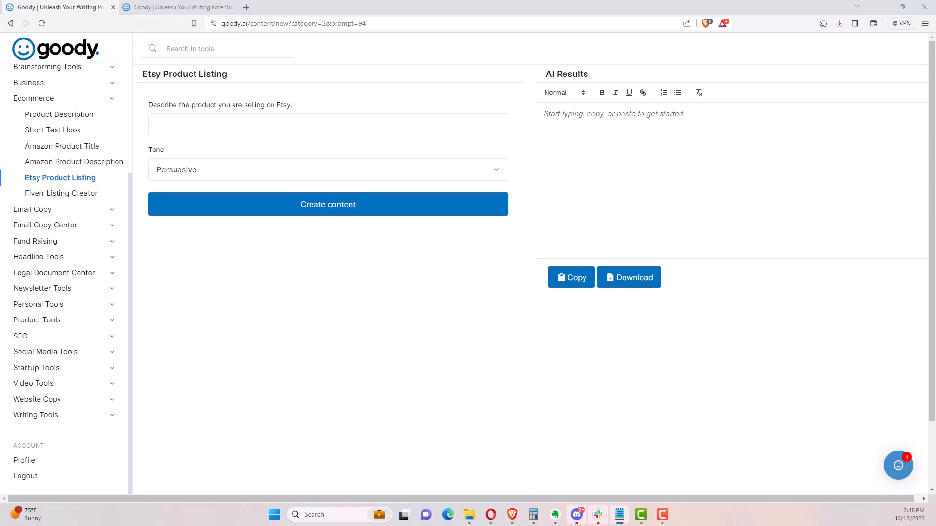
click(177, 121)
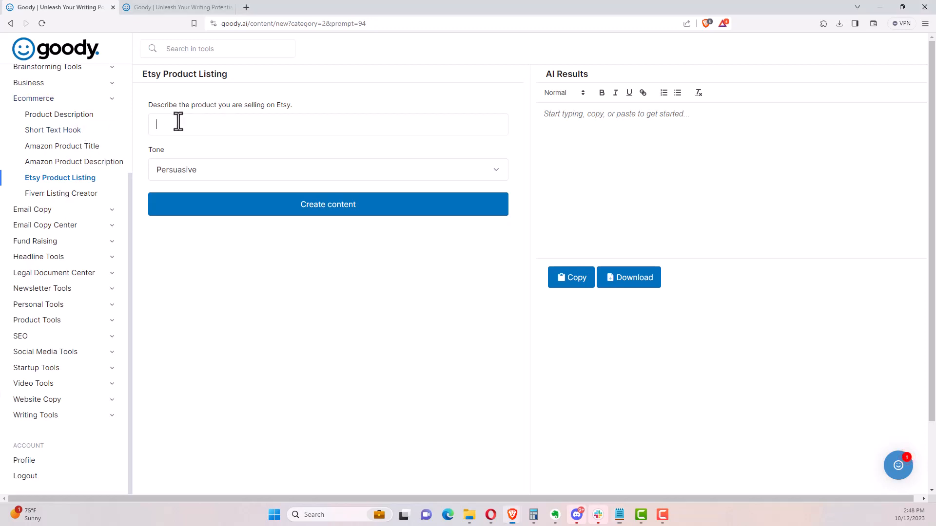
text(I Seriously Need A Speed Bump Between My Brain And My Mouth)
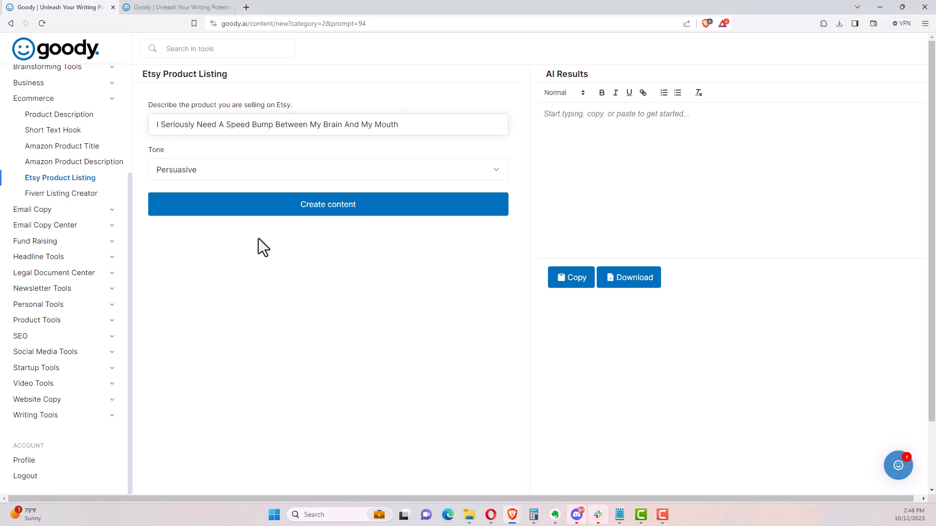
click(280, 178)
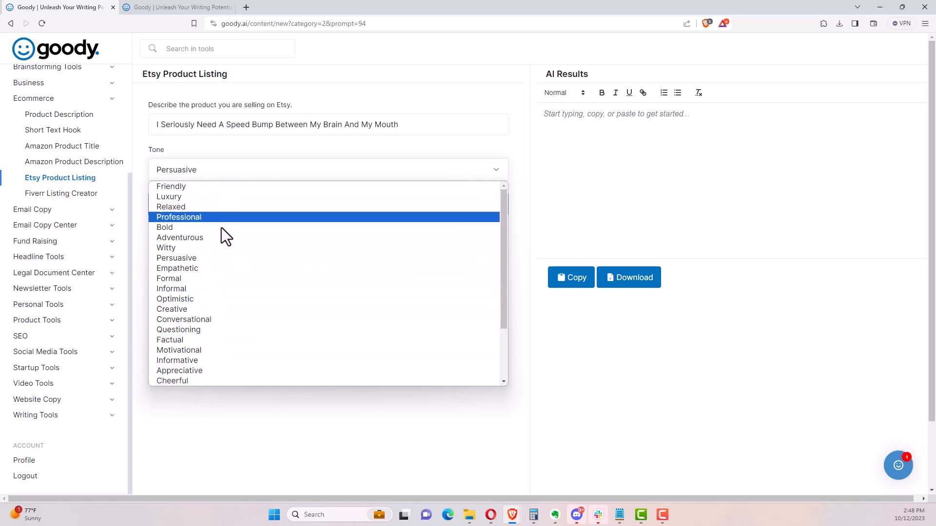
click(347, 152)
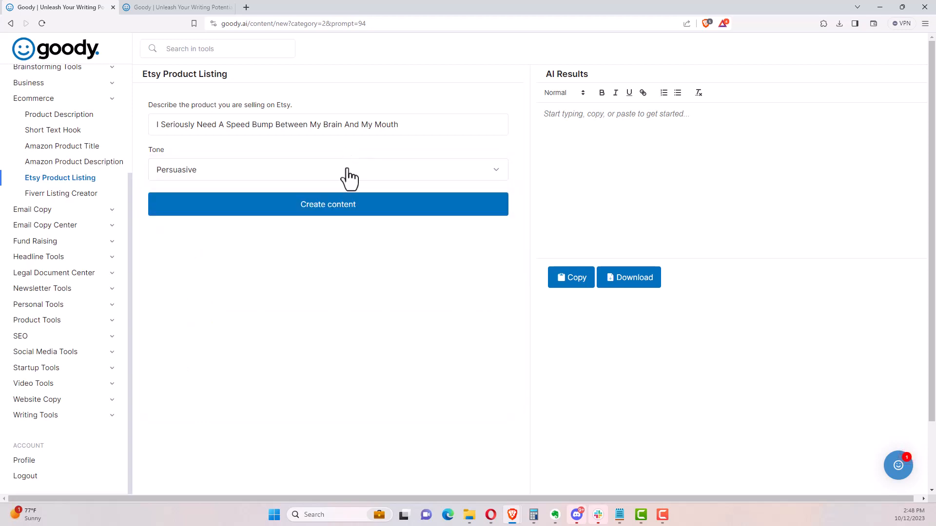
click(341, 208)
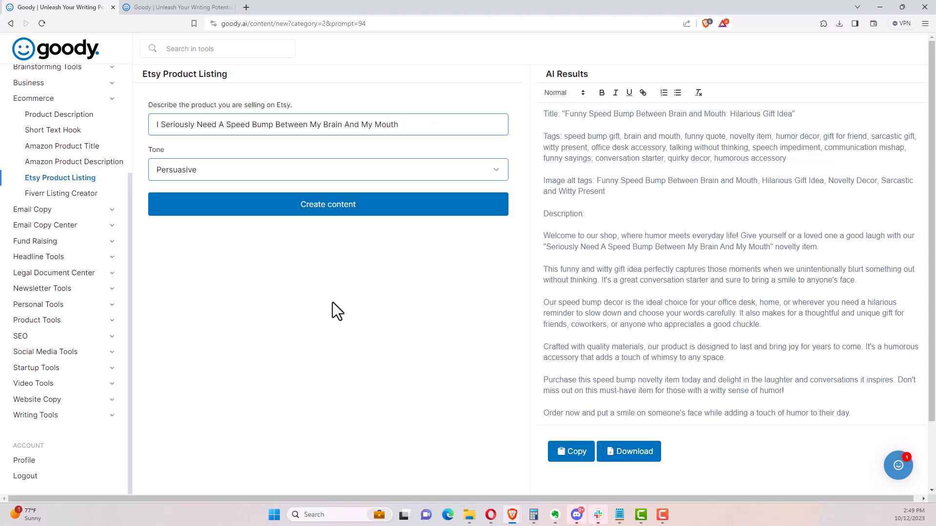
scroll(720, 328, down, 2)
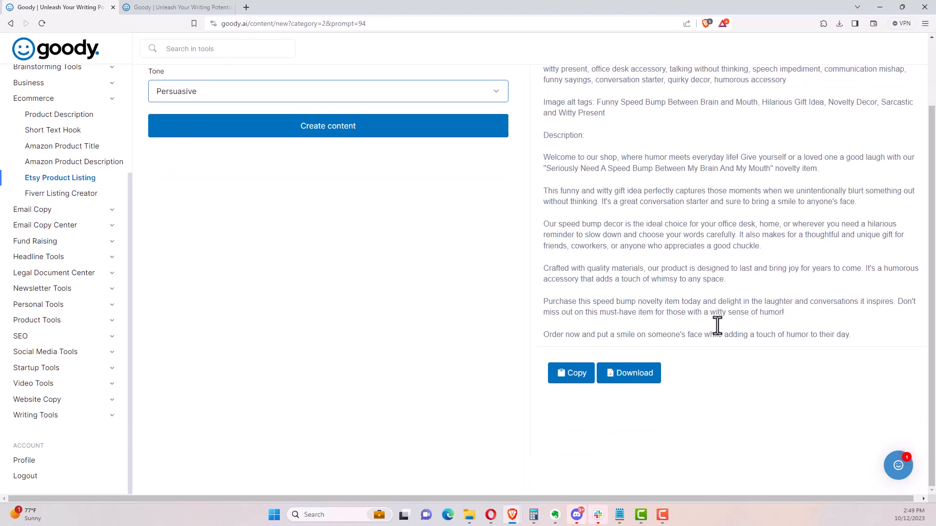
scroll(555, 396, up, 2)
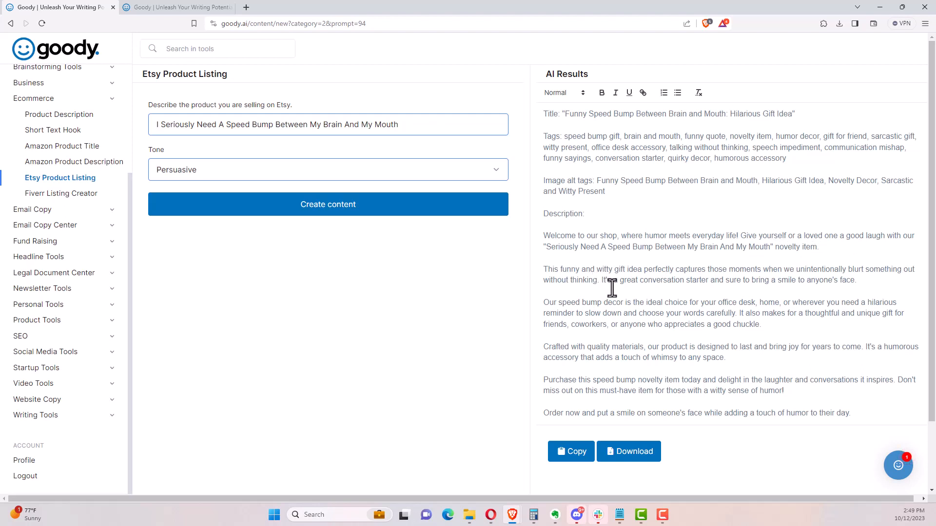
scroll(612, 288, down, 1)
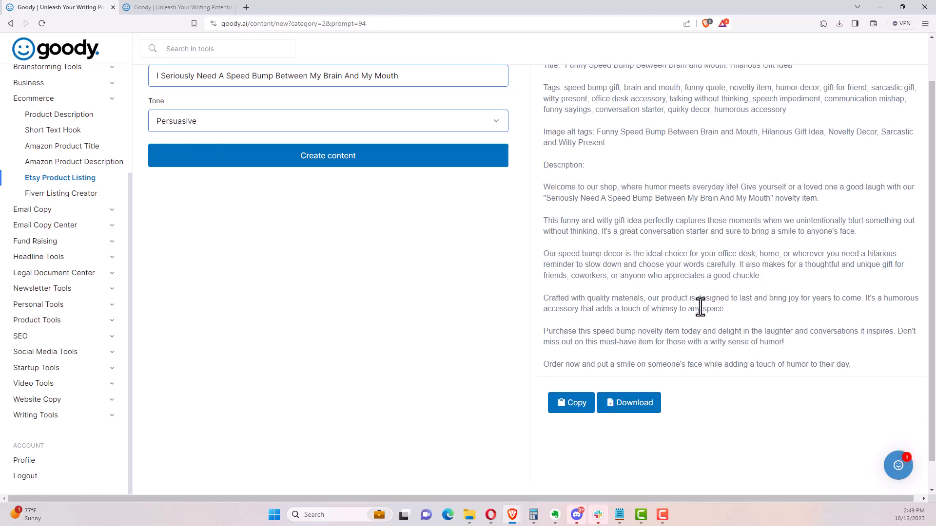
scroll(699, 306, down, 1)
scroll(699, 306, up, 2)
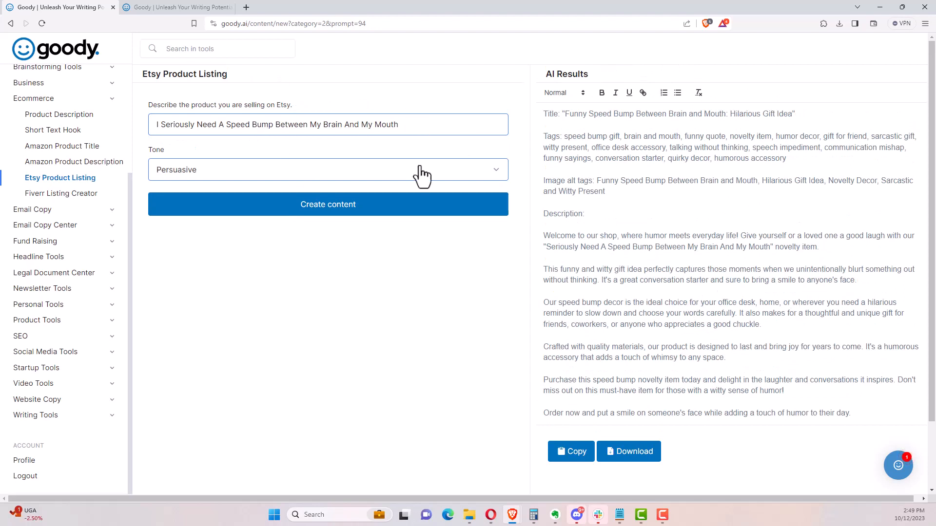
Step: Add "T-shirt" to the end of the product description, regenerate the Etsy listing and review the new text
click(409, 125)
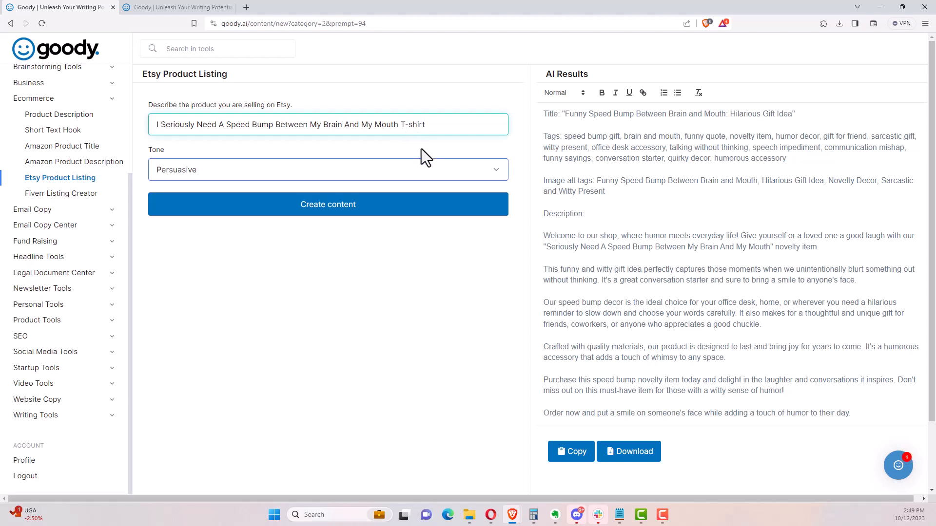
click(384, 204)
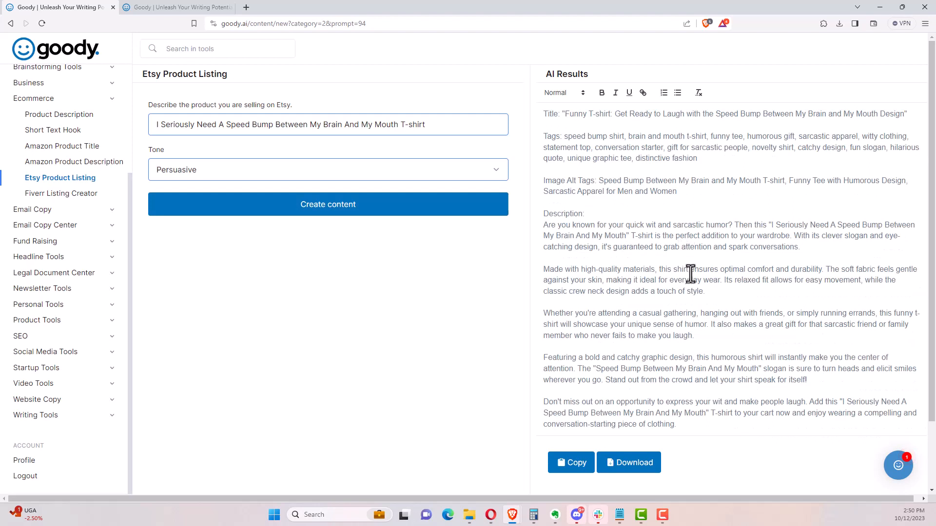
scroll(691, 276, down, 2)
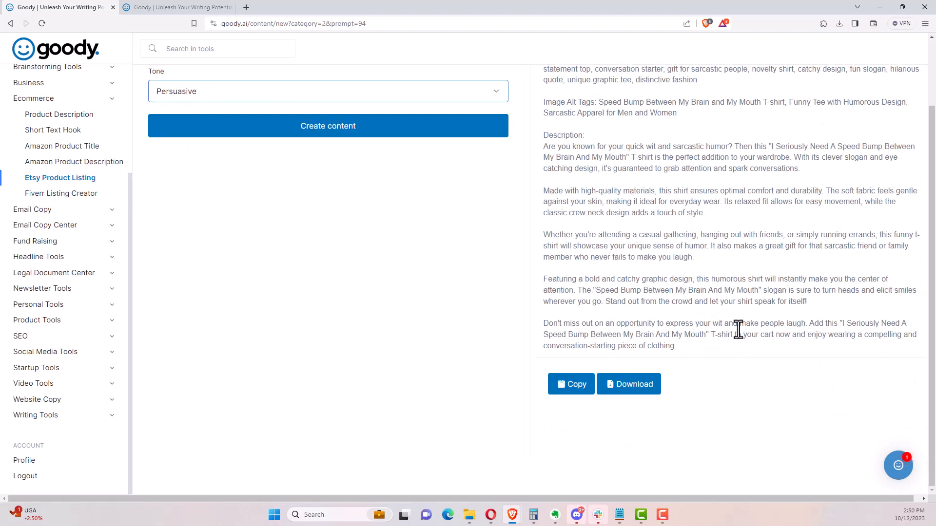
scroll(746, 297, up, 2)
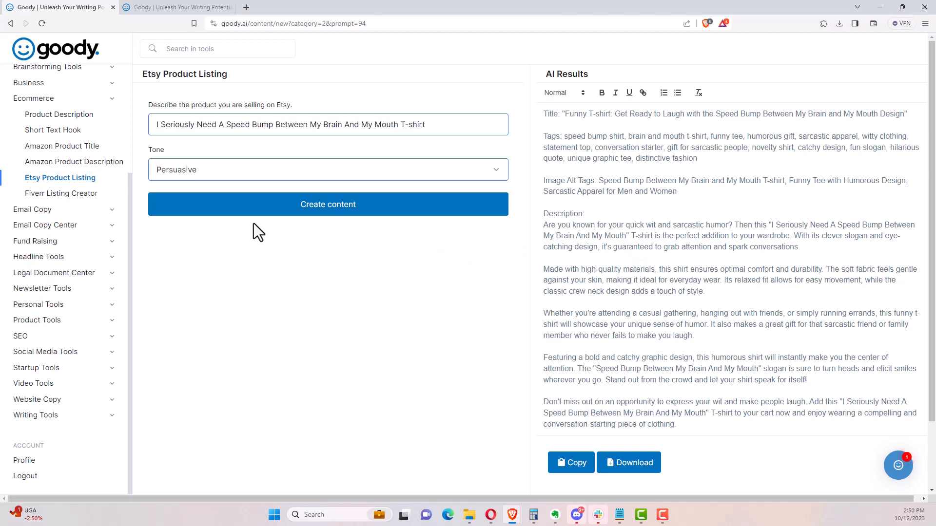
Step: Open the Cold Email Script tool under Email Copy, name the service "I Make Book Covers" and describe what it does as "Create Impactful Covers"
click(113, 211)
click(80, 242)
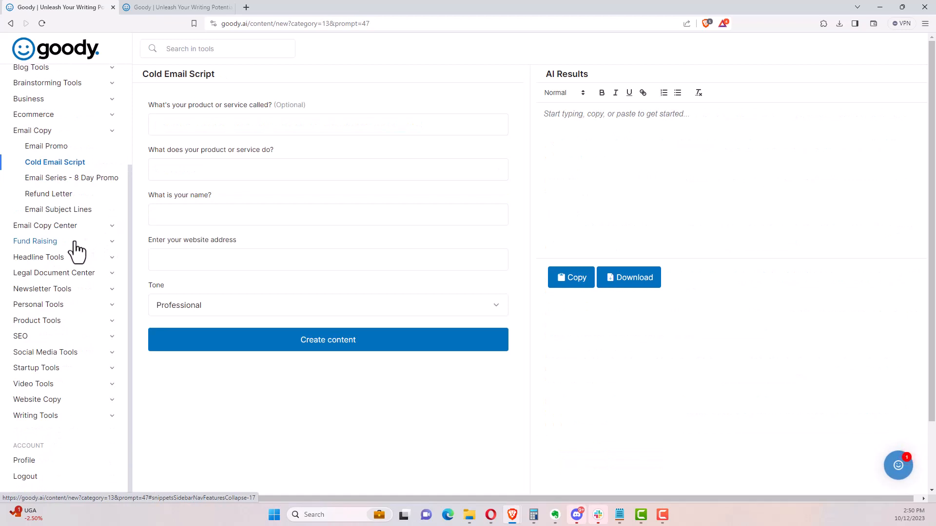
click(271, 124)
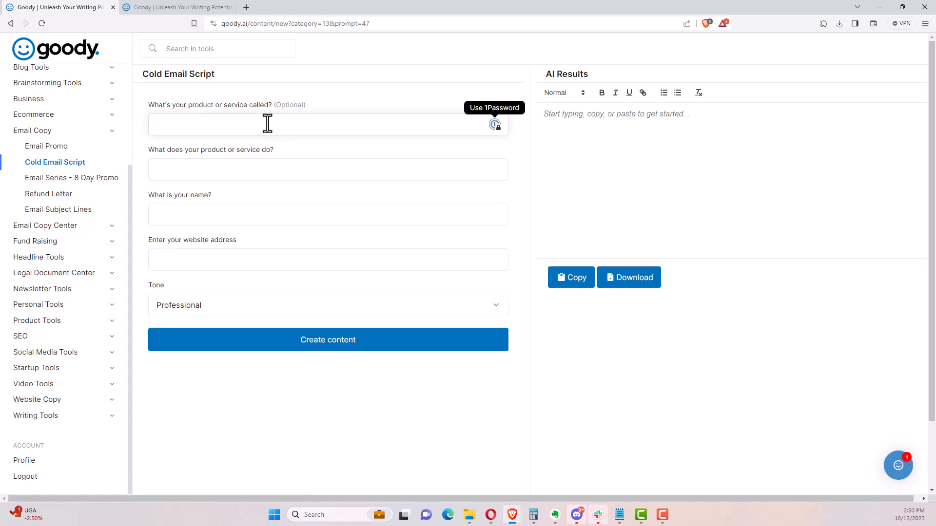
text(I Ma)
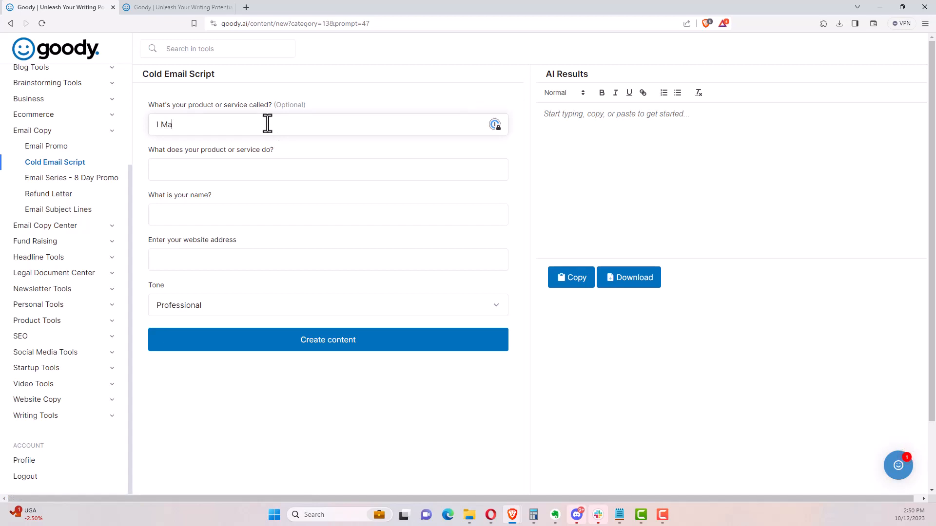
text(ke Book Covers)
click(224, 173)
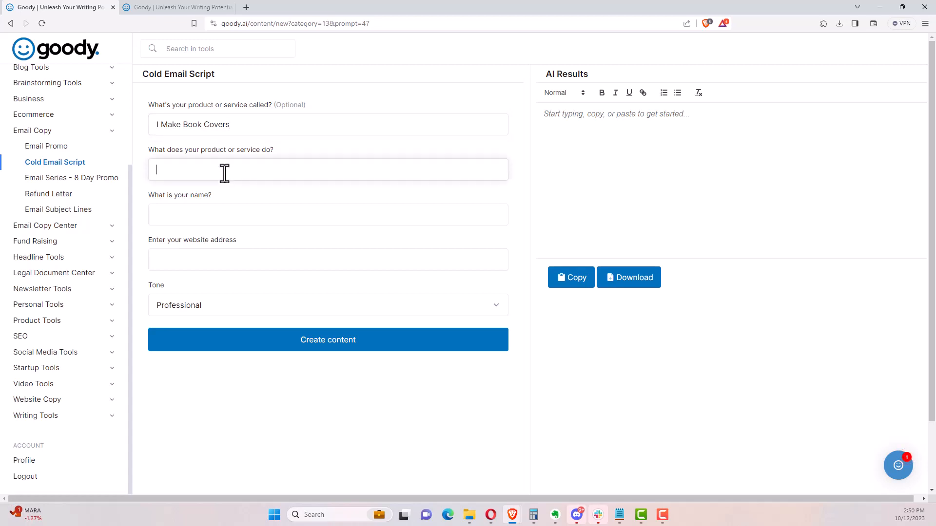
text(Create Impactful Covers)
Step: Enter the sender's full name and the website address imakebookcovers.com, and generate the cold email in the Professional tone
click(194, 216)
text(Frank Dea)
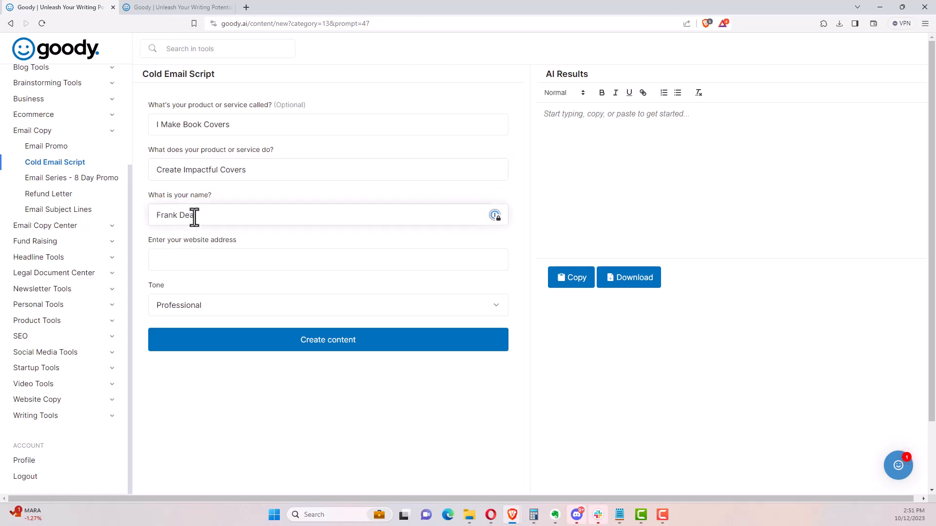
text(rdurff)
click(182, 258)
text(imakebo)
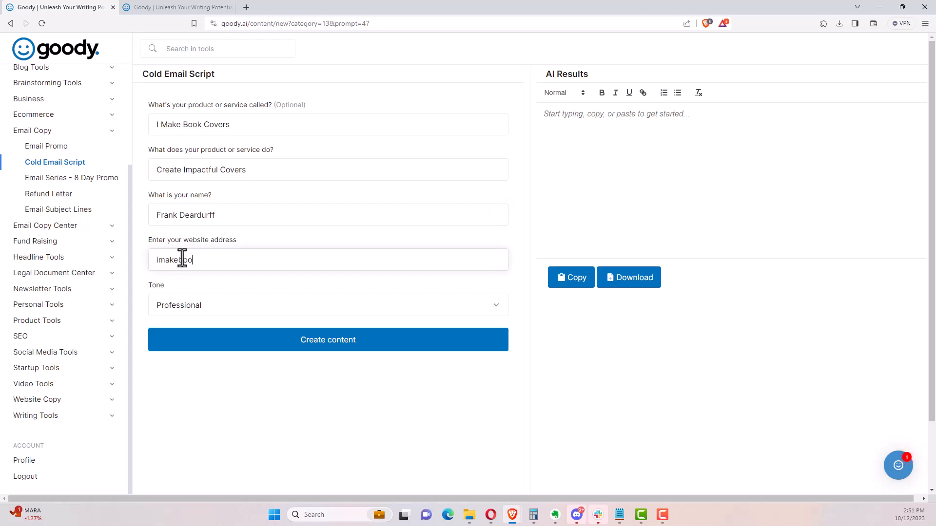
text(okcovers.com)
click(338, 346)
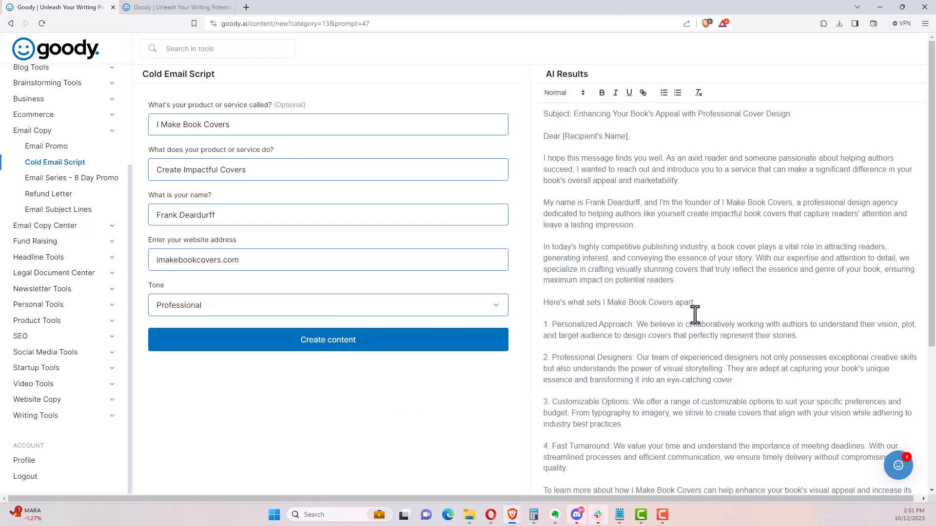
Step: Read through the generated cold email from the subject line to the signature and download it
scroll(695, 315, down, 2)
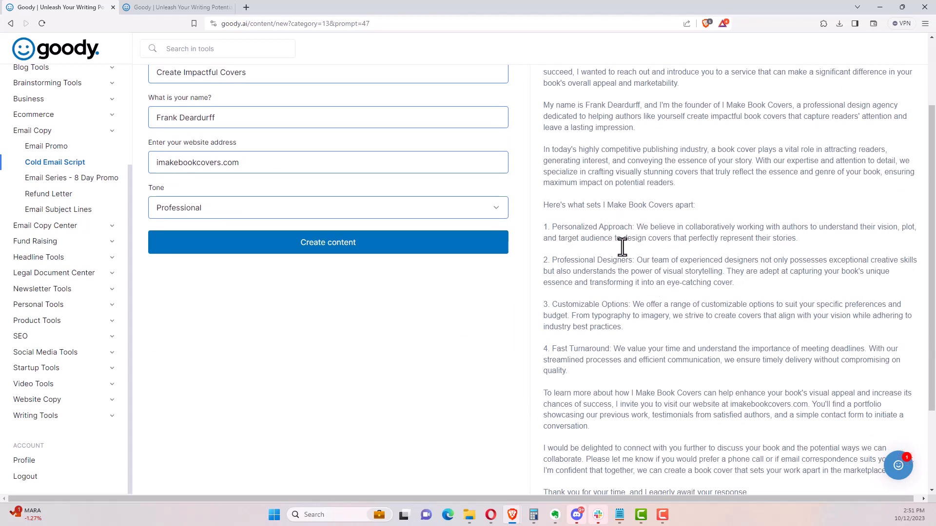
scroll(644, 275, down, 2)
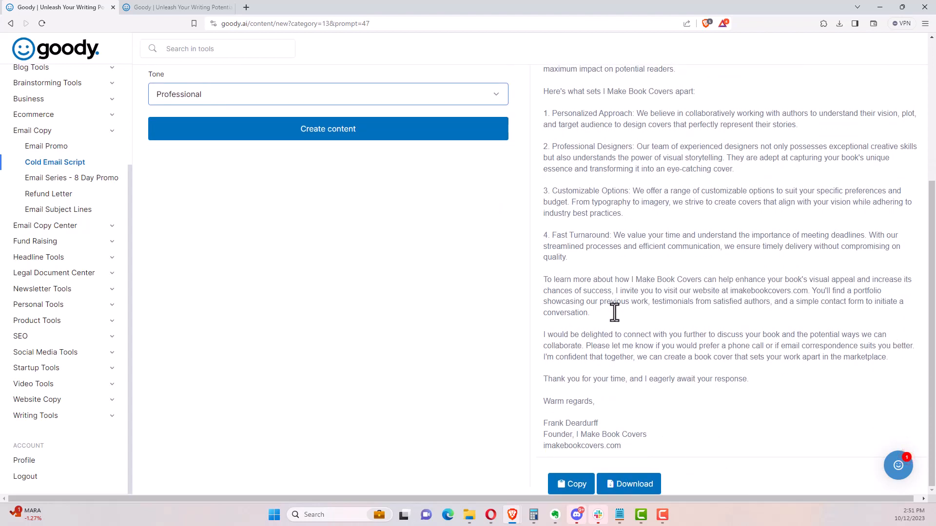
scroll(629, 386, up, 4)
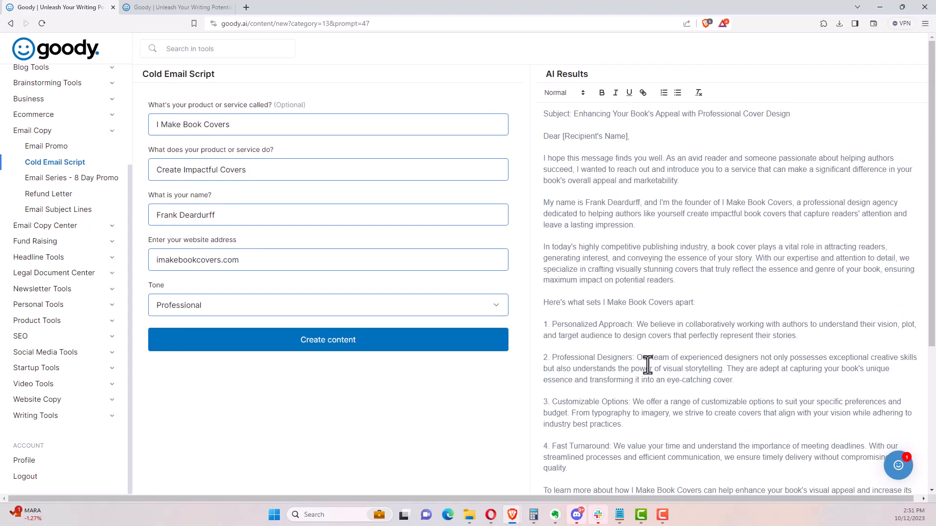
scroll(645, 364, down, 4)
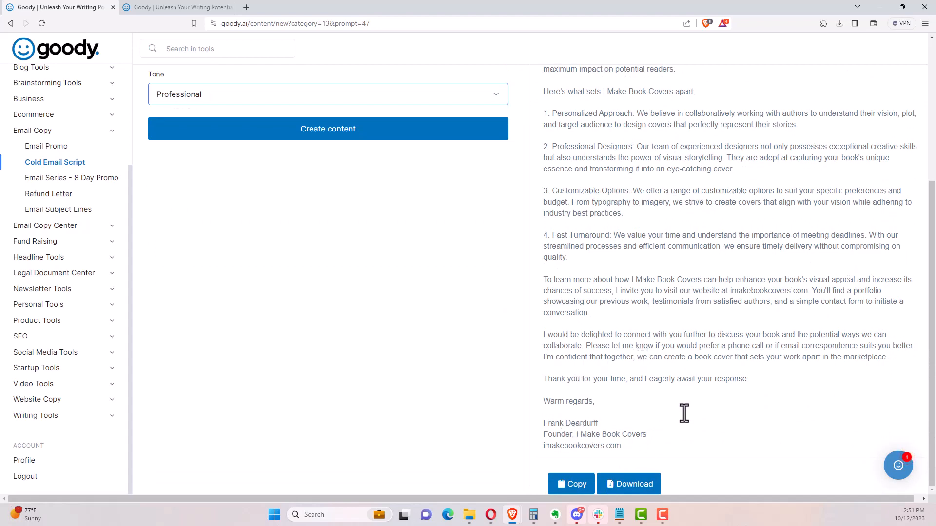
click(636, 484)
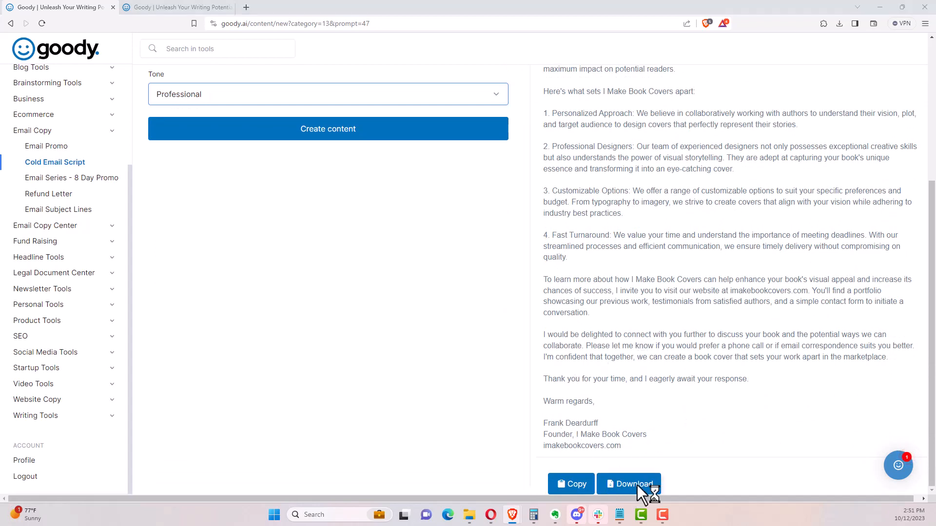
click(399, 441)
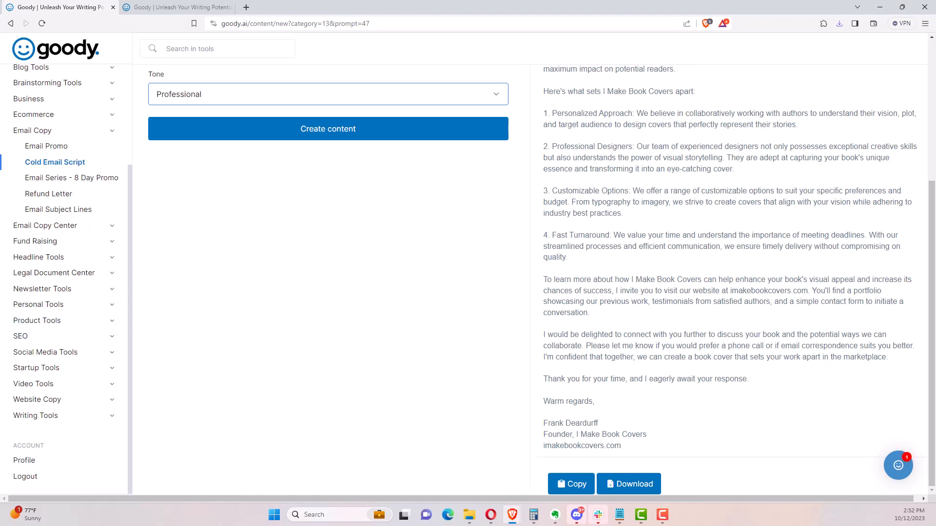
key(alt+Tab)
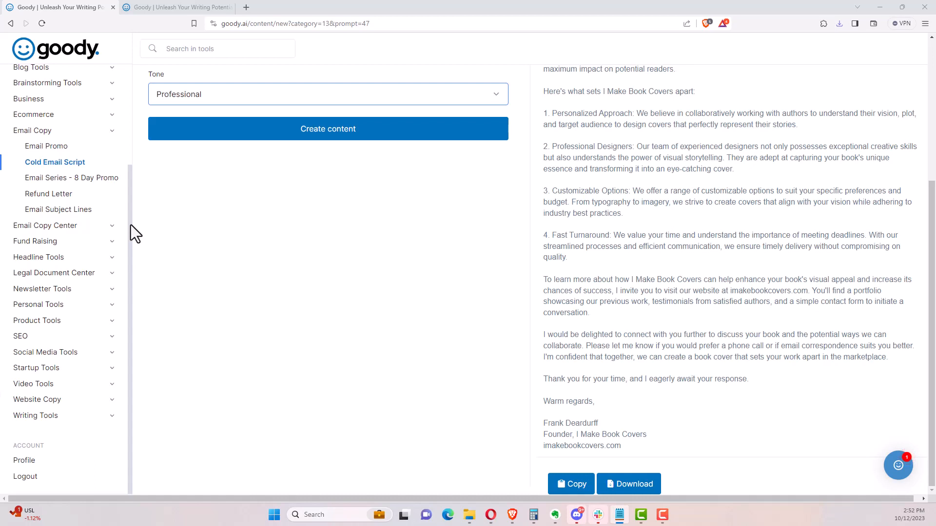
Step: Look into the Brainstorming Tools and Business categories of the tool list
drag(133, 207, 132, 150)
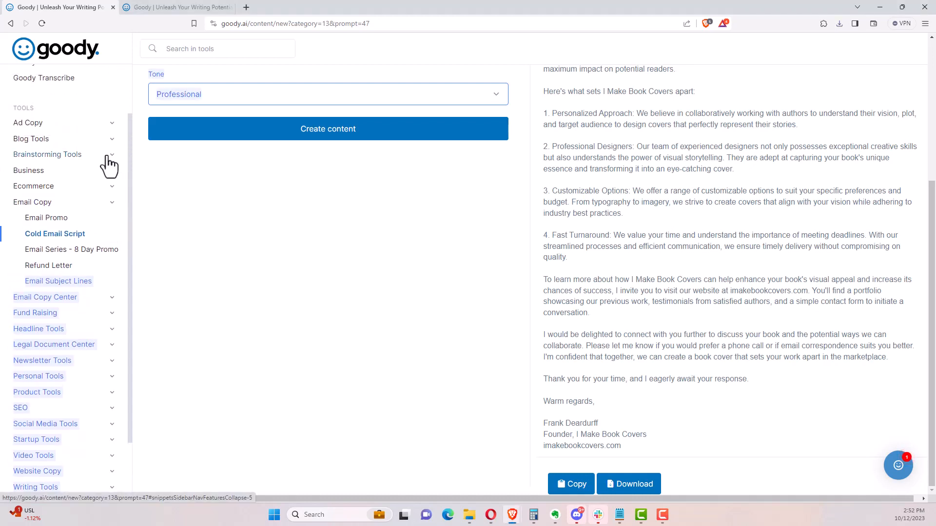
click(112, 155)
click(112, 155)
click(114, 171)
click(113, 171)
click(188, 238)
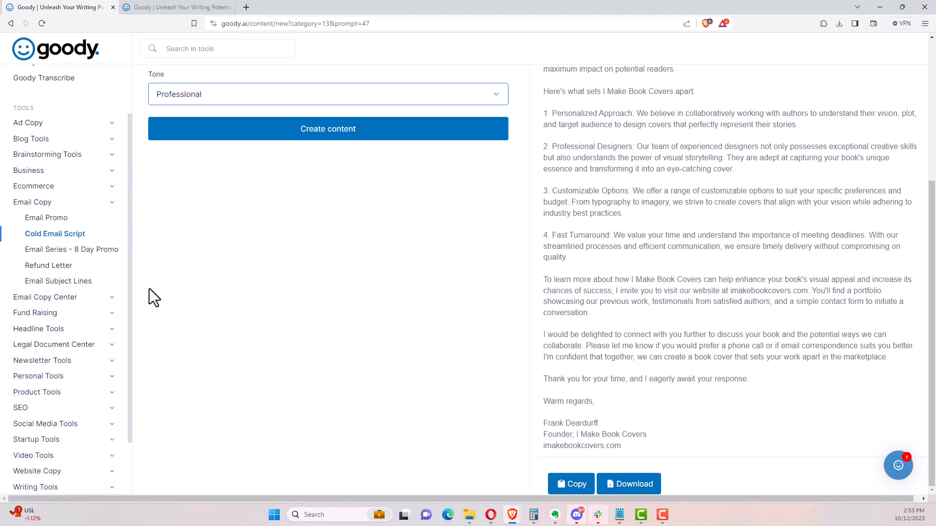
Step: Return to the dashboard home and look over the most recent tools
scroll(49, 141, up, 3)
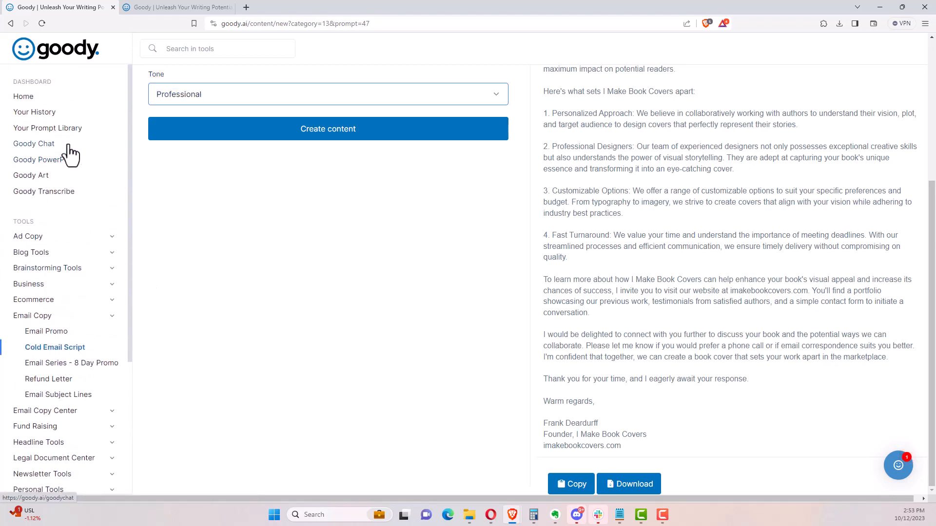
click(29, 97)
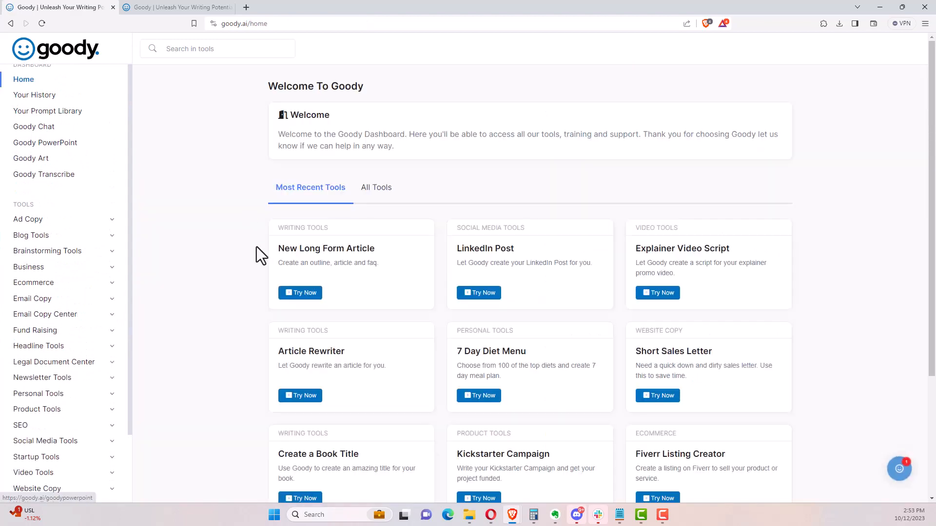
scroll(259, 254, down, 3)
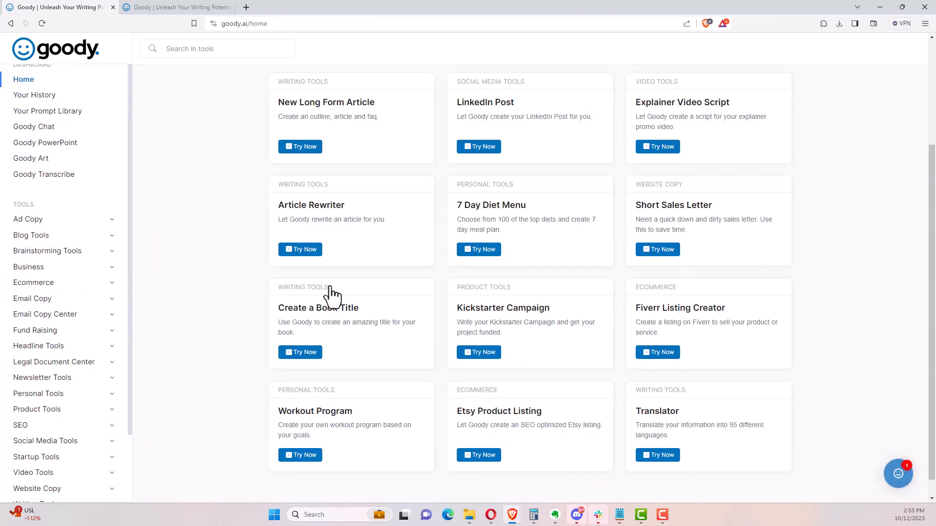
scroll(413, 302, down, 1)
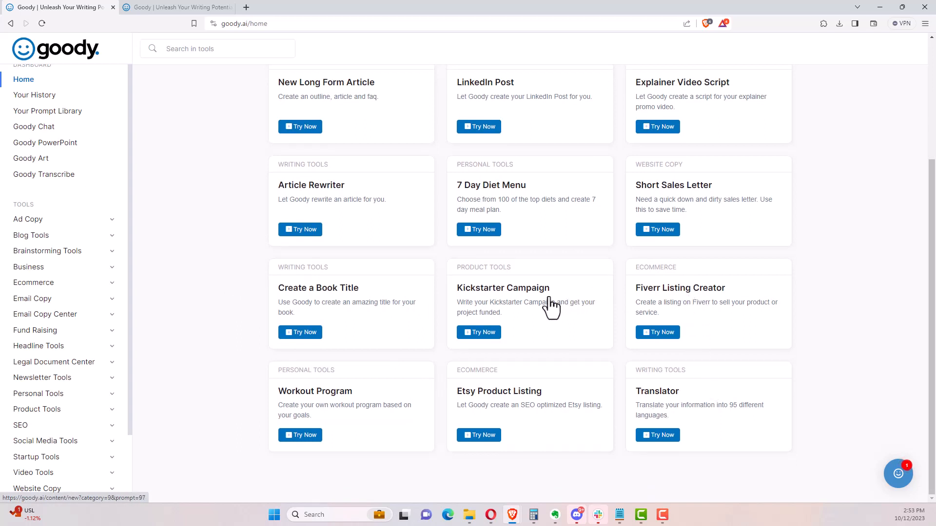
scroll(549, 307, up, 1)
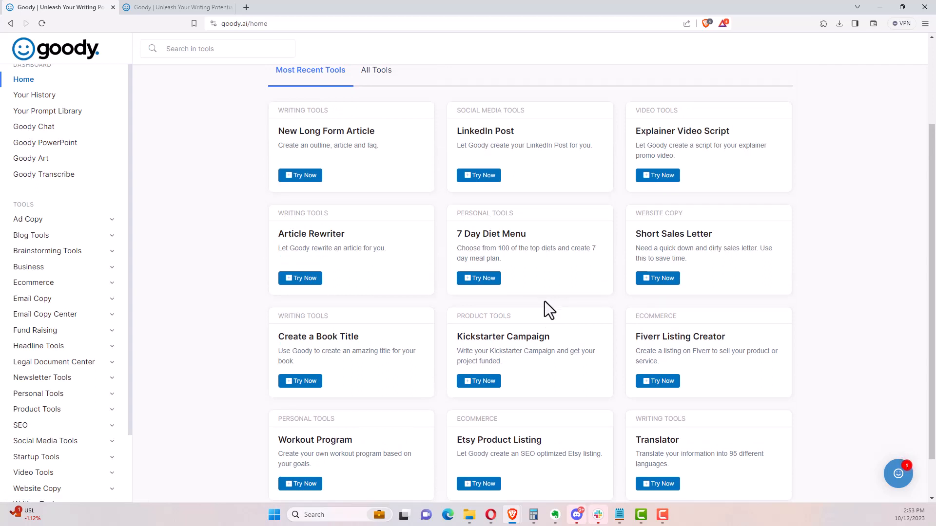
scroll(74, 351, down, 1)
Step: Look over the Personal Tools category and open the Create eBook Outline tool from Product Tools
click(76, 348)
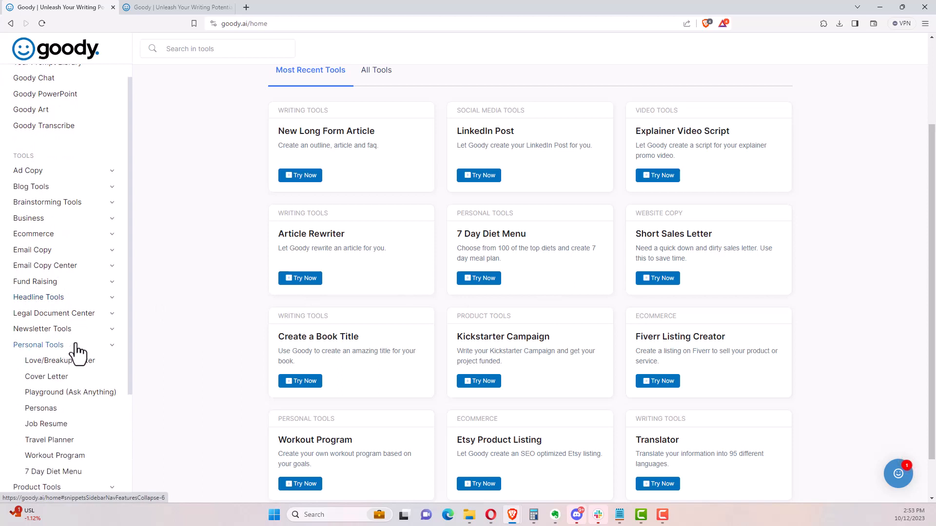
scroll(76, 349, down, 1)
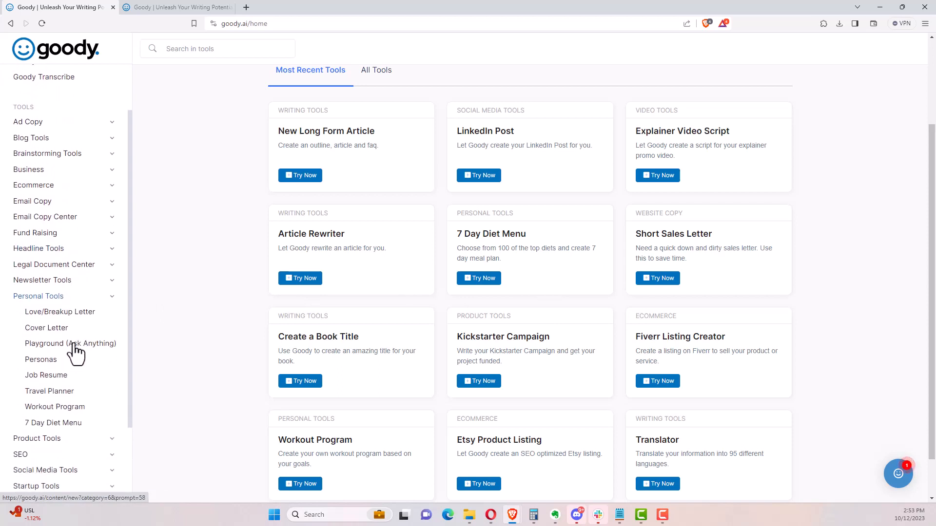
click(110, 299)
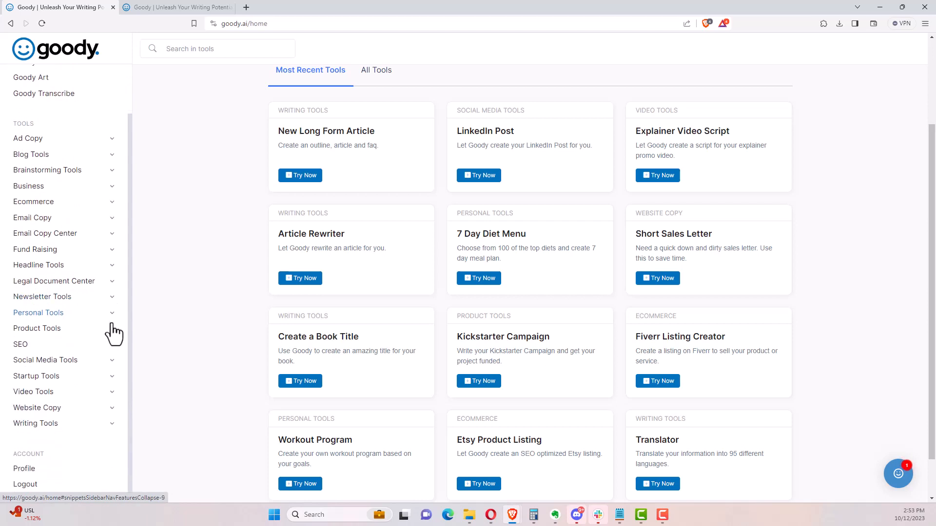
click(111, 330)
scroll(109, 336, down, 1)
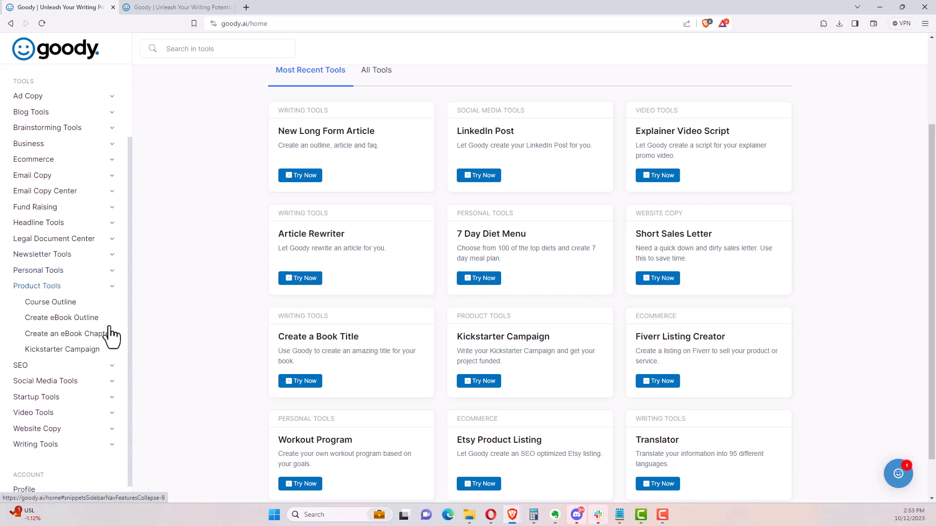
click(64, 316)
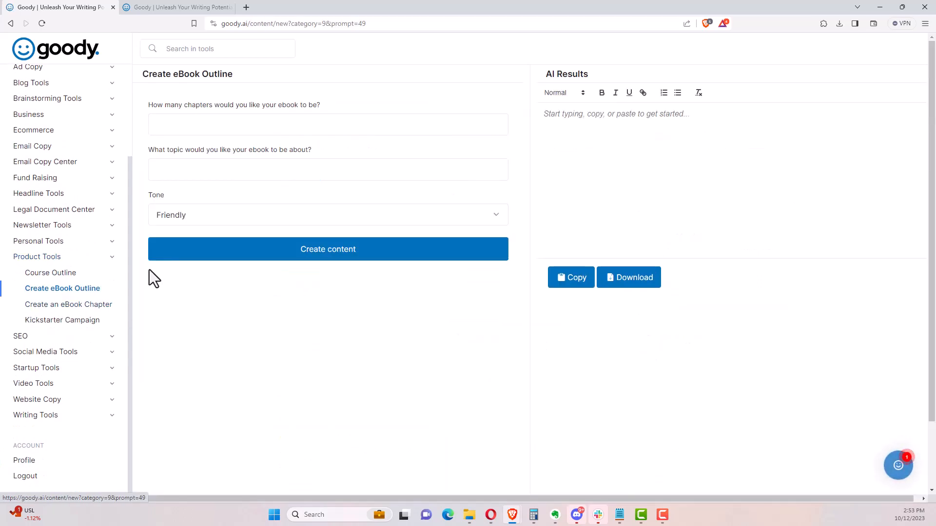
Step: Set the ebook to 7 chapters and its topic to "Designing A Good Book Cover"
click(197, 124)
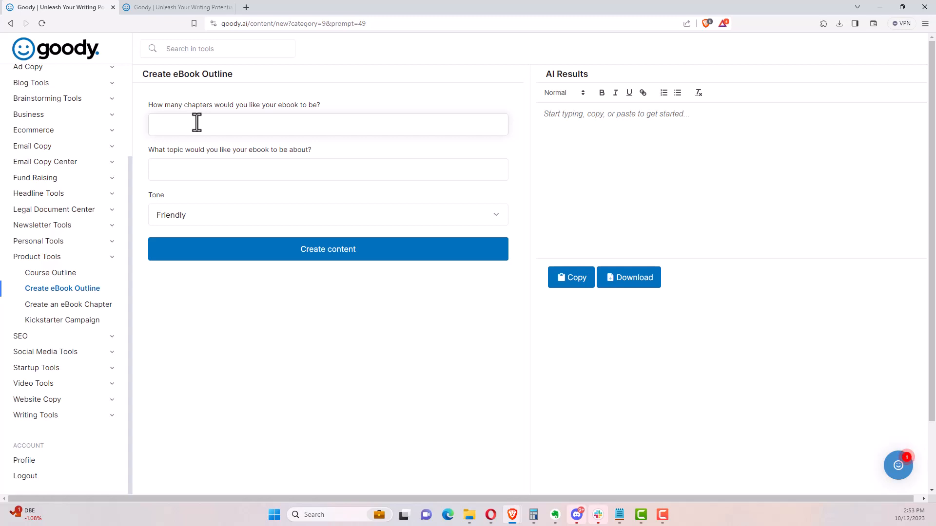
click(203, 172)
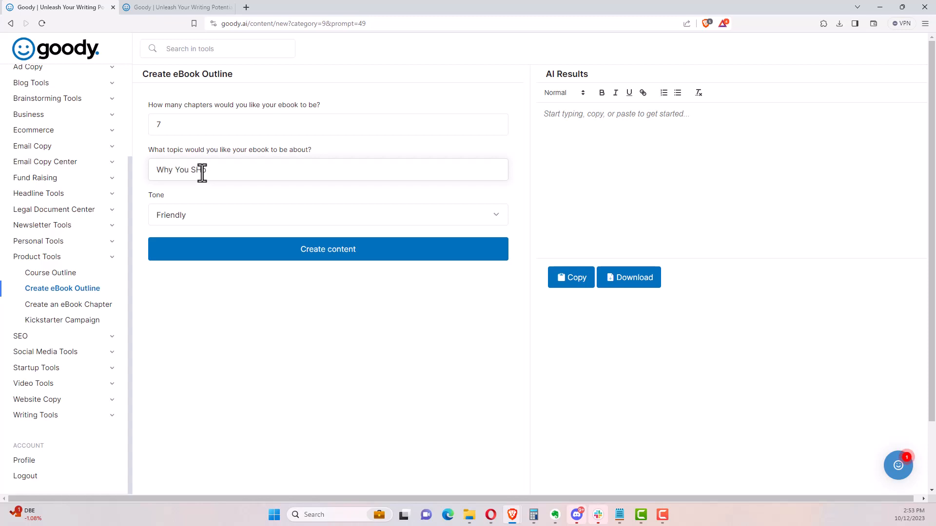
text(Why You Sh)
key(BackSpace)
key(BackSpace)
key(BackSpace)
key(BackSpace)
key(BackSpace)
key(BackSpace)
key(BackSpace)
text(Book Cover)
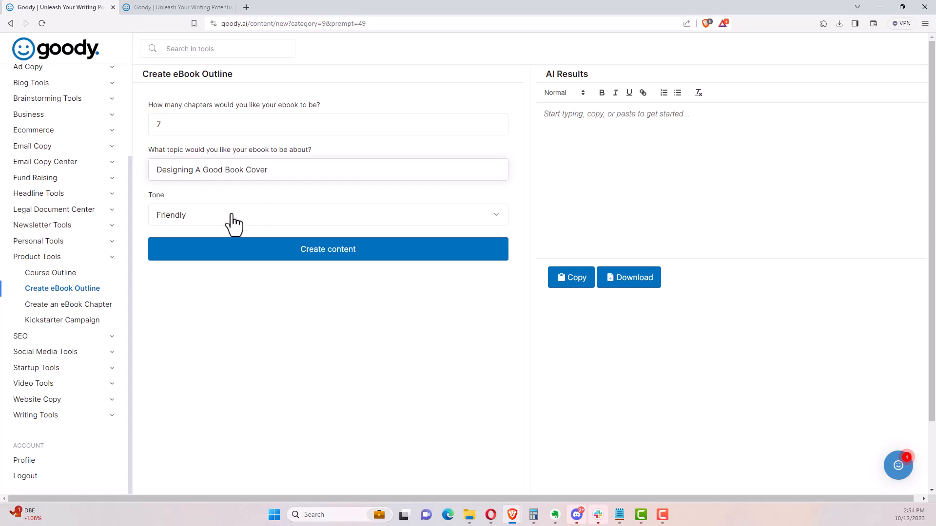
Step: Generate the ebook outline in the Friendly tone, review its chapters and copy the result
click(332, 253)
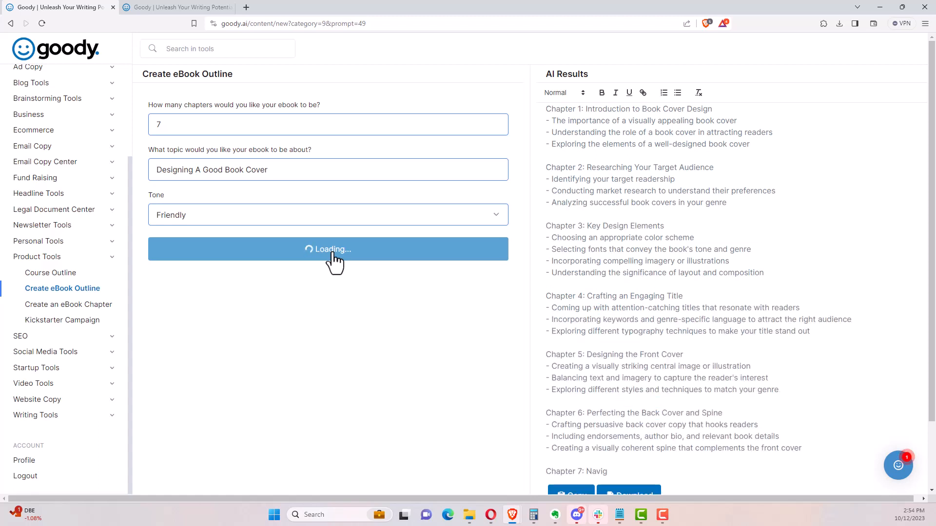
scroll(725, 224, down, 2)
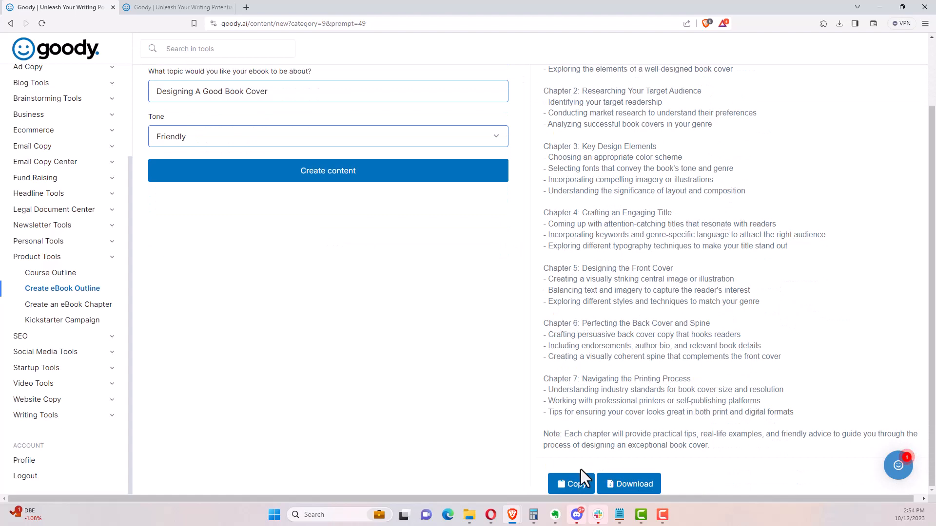
click(577, 485)
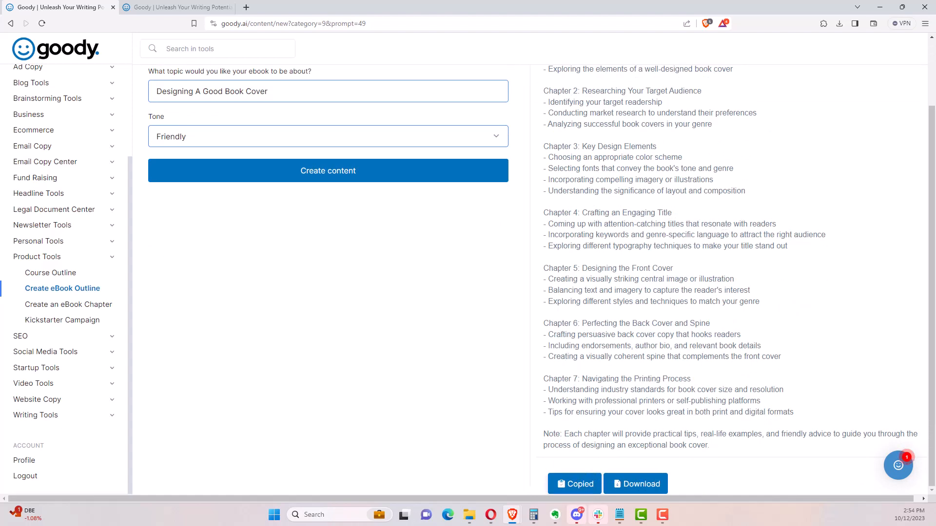
key(alt+Tab)
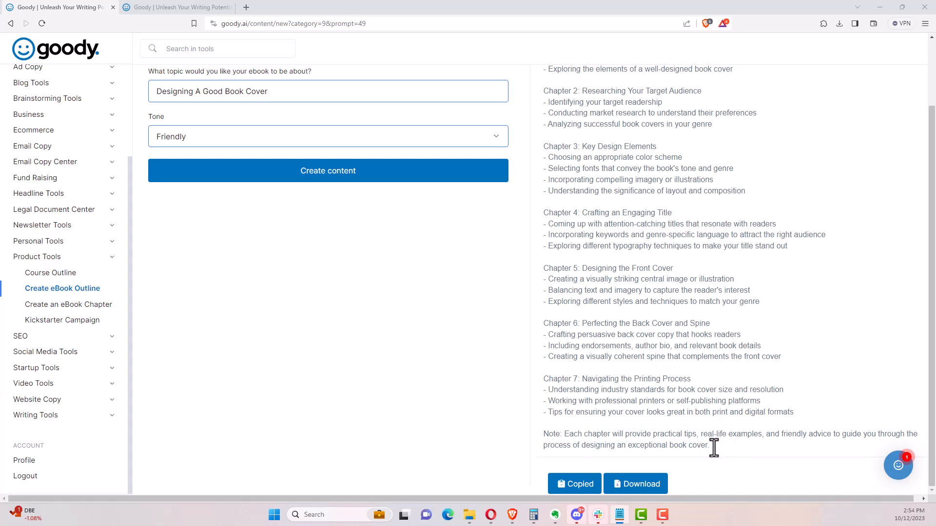
Step: Open the Create an eBook Chapter tool and paste in the "Chapter 1: Introduction to Book Cover Design" outline without its trailing blank line
click(65, 305)
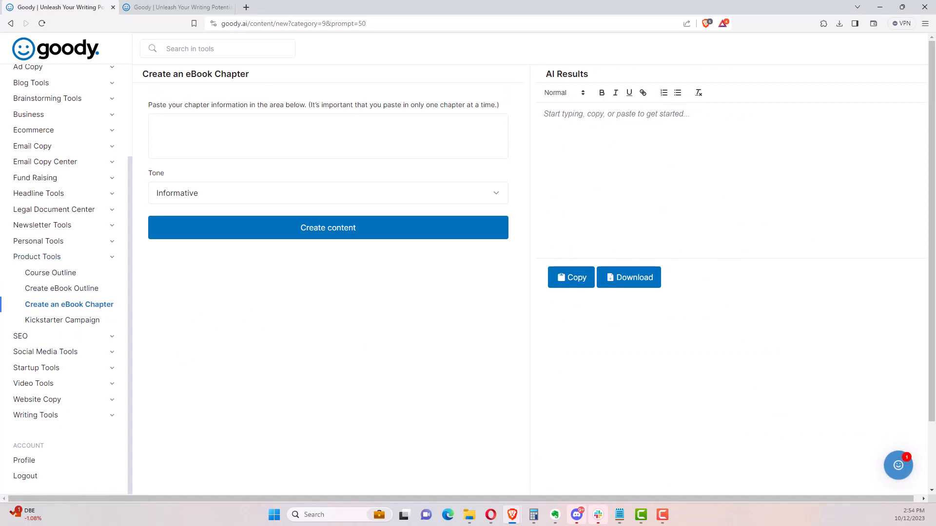
key(alt+Tab)
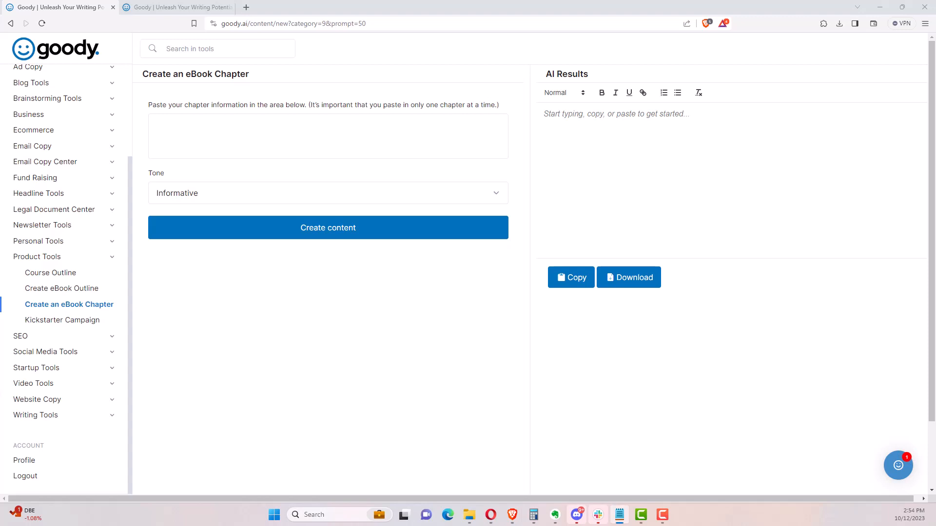
click(192, 124)
key(ctrl+v)
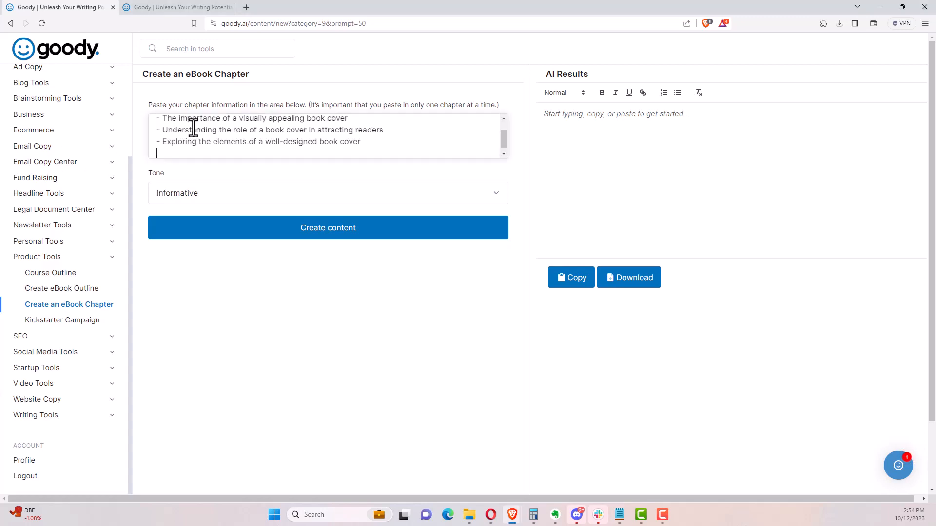
scroll(264, 141, up, 3)
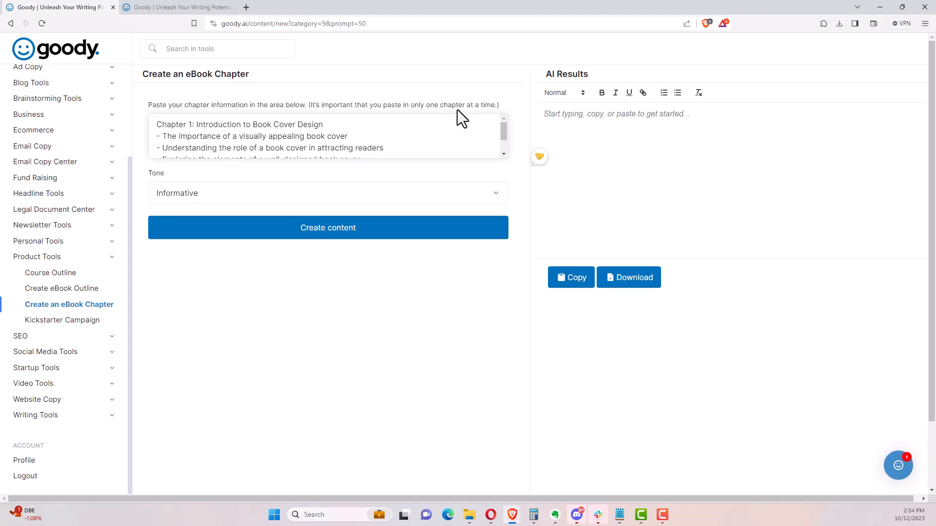
scroll(314, 146, down, 2)
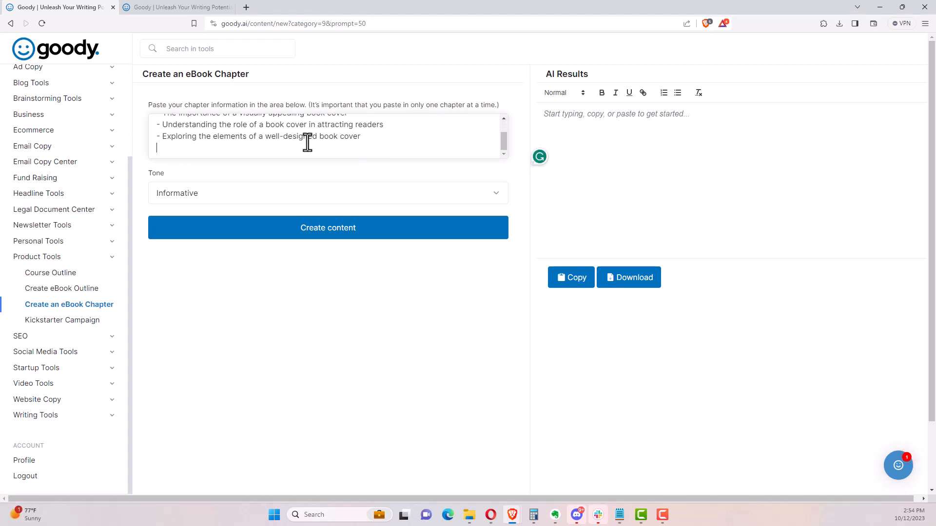
key(BackSpace)
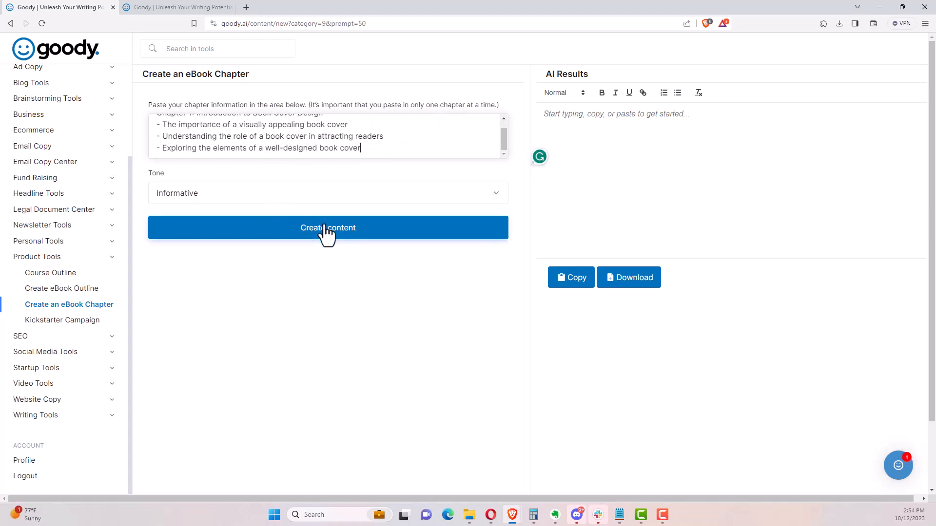
Step: Look over the tone options, keep Informative and generate the content for Chapter 1
click(227, 199)
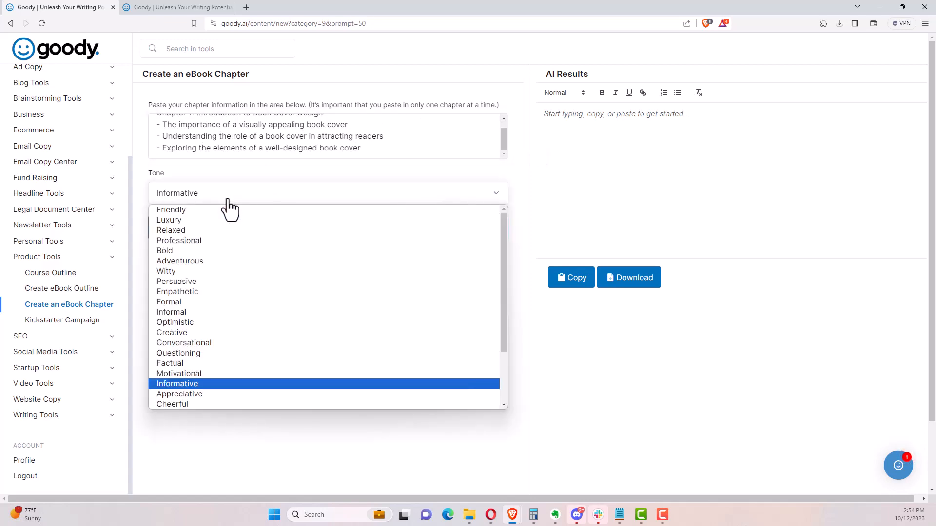
click(227, 201)
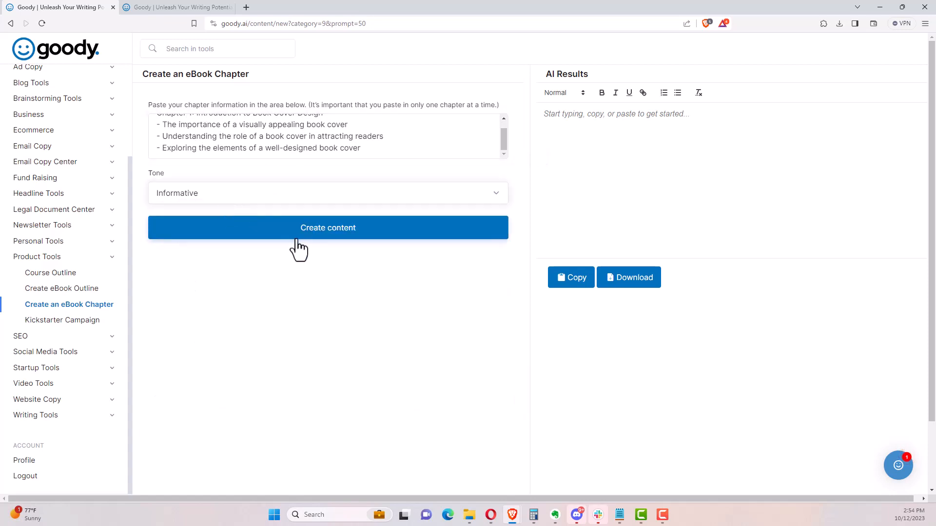
click(322, 230)
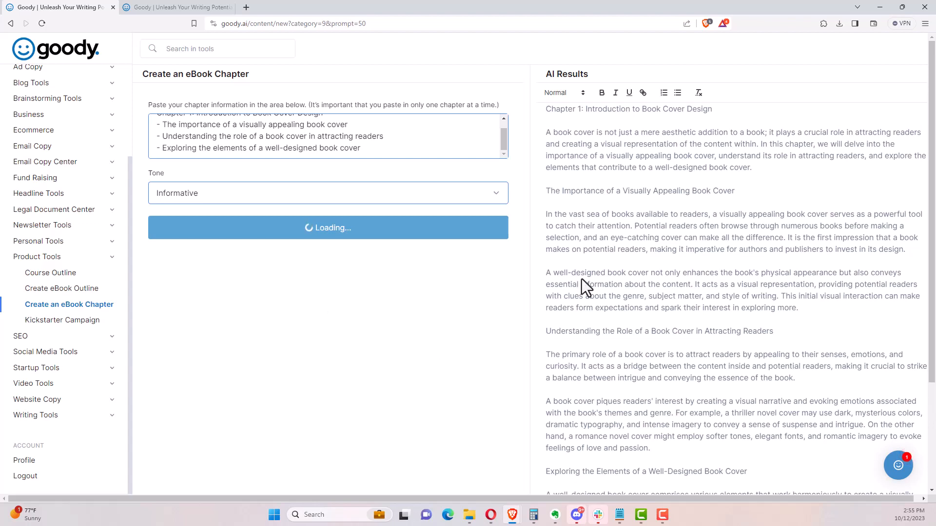
Step: Read through the generated Chapter 1 and download it as a TXT file to the Downloads folder
scroll(583, 277, down, 3)
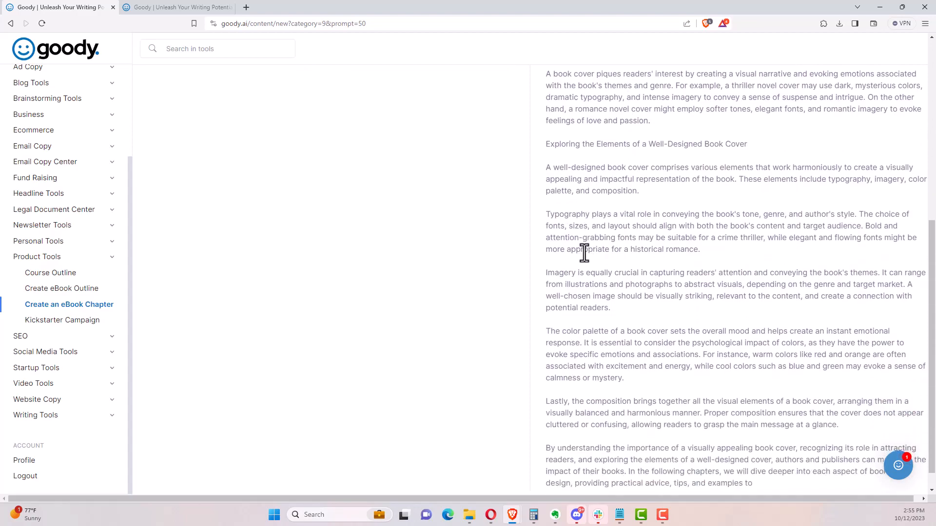
scroll(585, 253, up, 7)
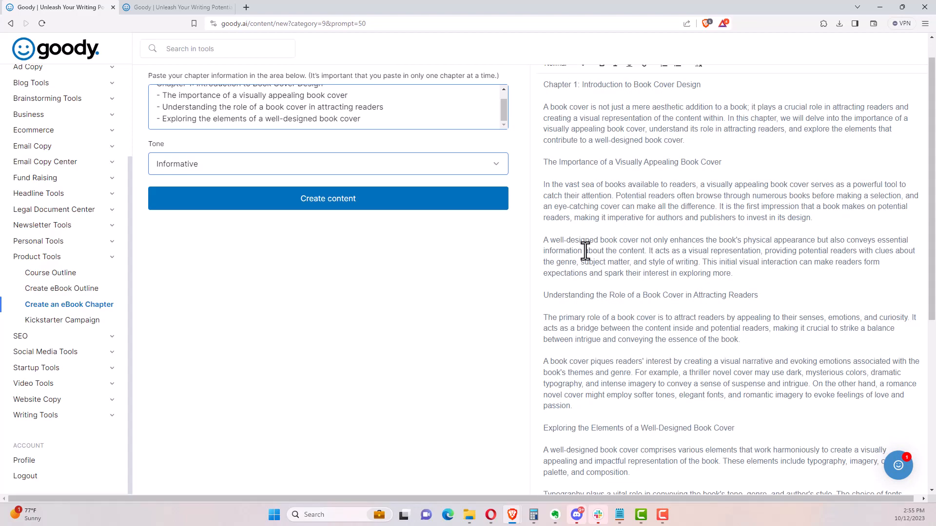
scroll(585, 252, down, 5)
scroll(585, 252, down, 1)
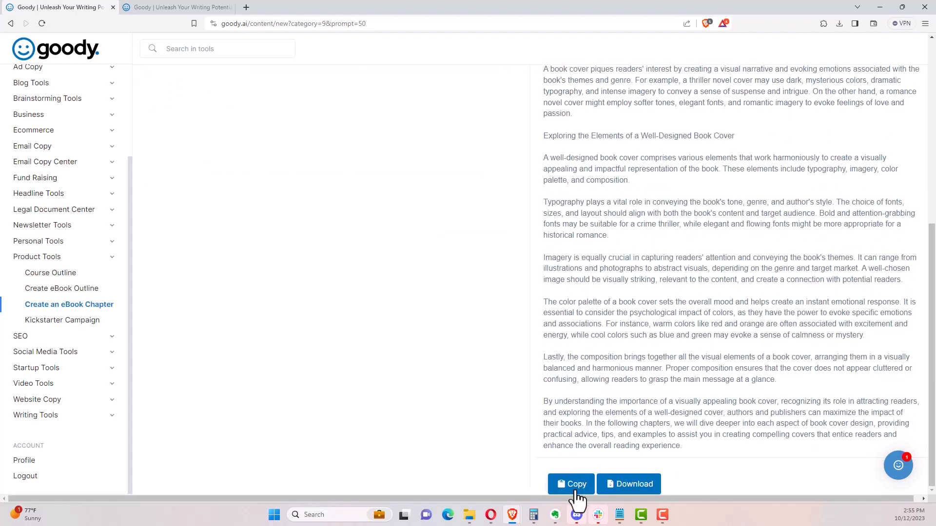
click(604, 486)
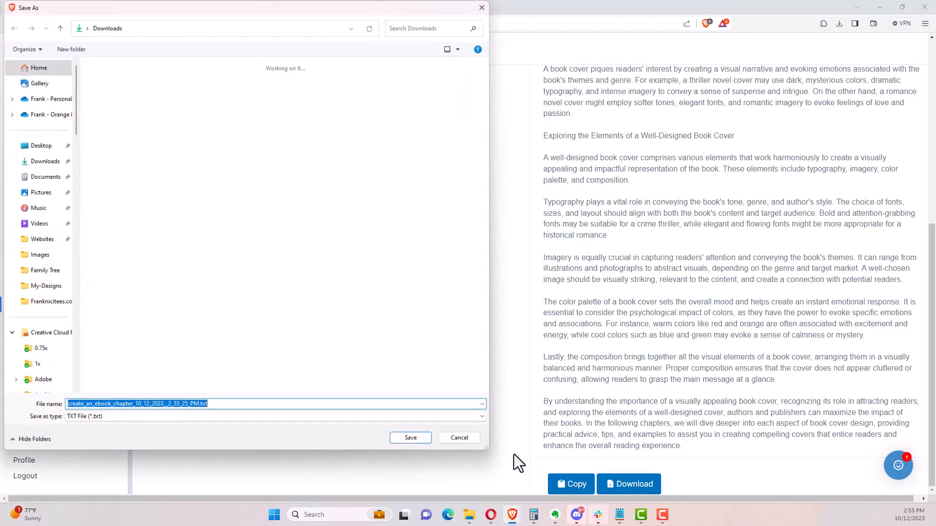
click(415, 435)
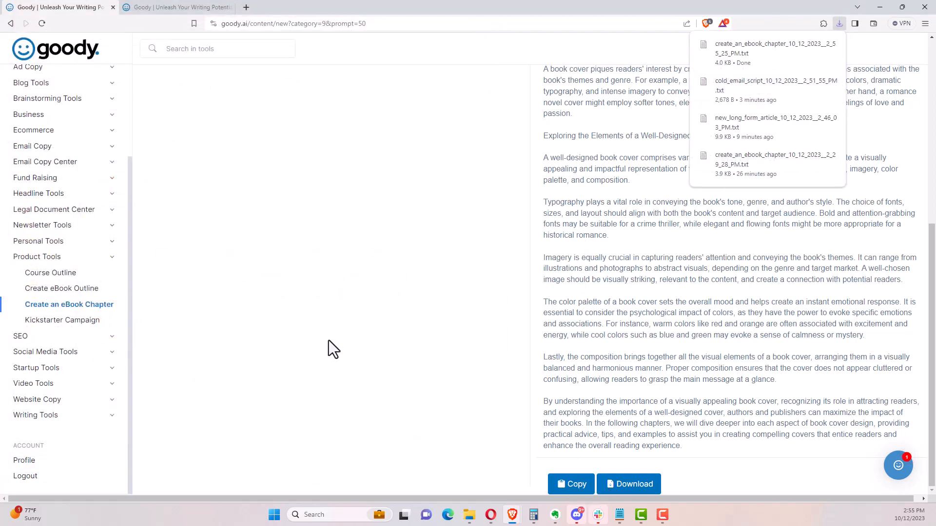
Step: Replace the chapter information with the "Chapter 2: Researching Your Target Audience" outline and generate its content
scroll(329, 335, up, 6)
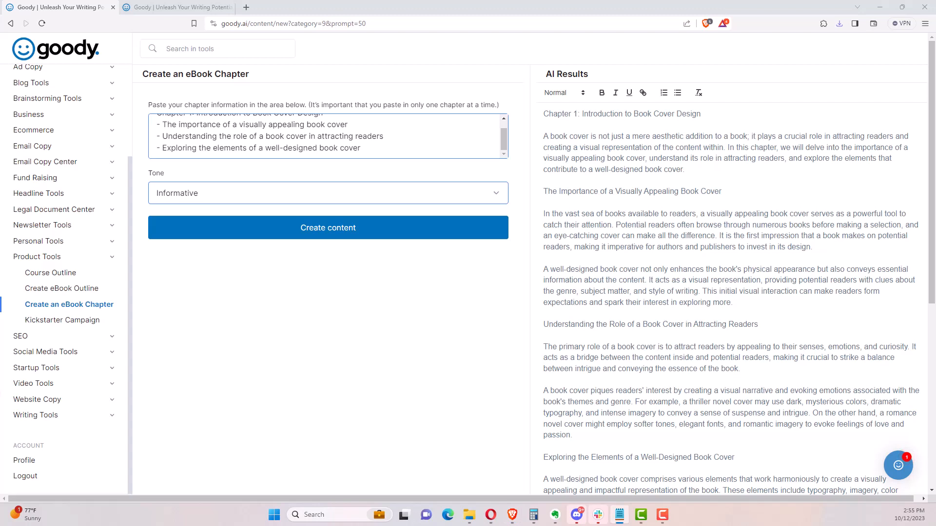
double_click(210, 124)
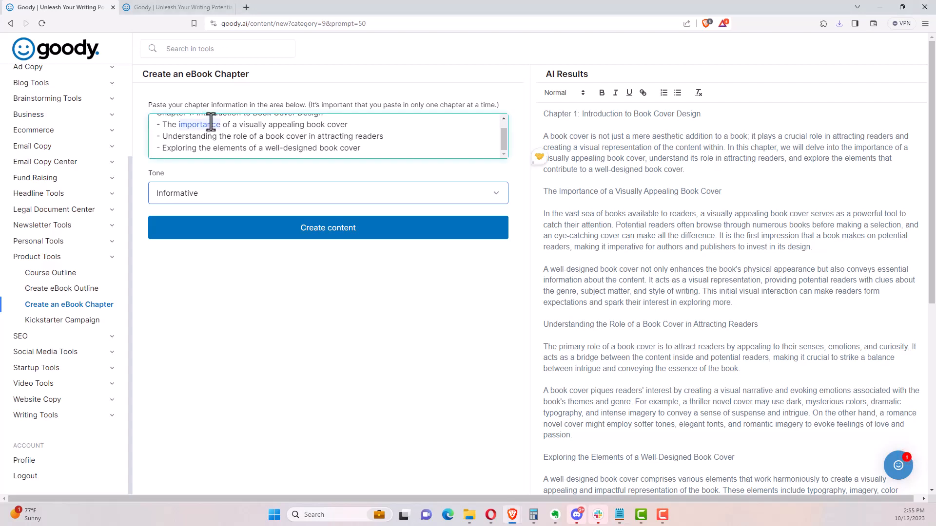
key(ctrl+a)
key(ctrl+v)
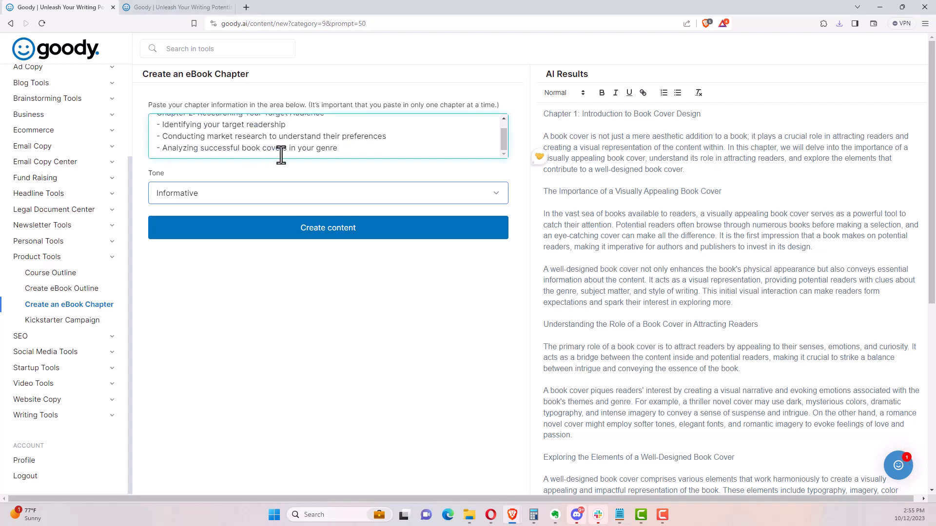
scroll(281, 155, up, 2)
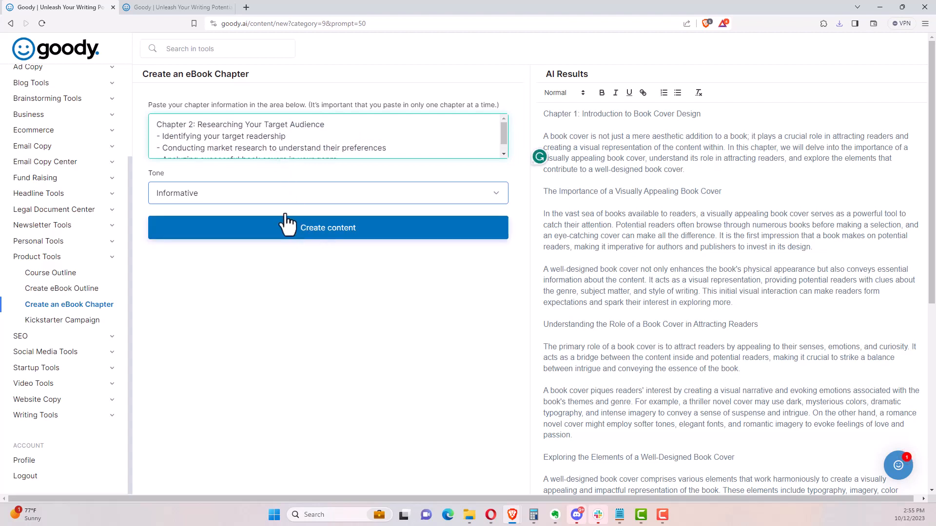
click(308, 227)
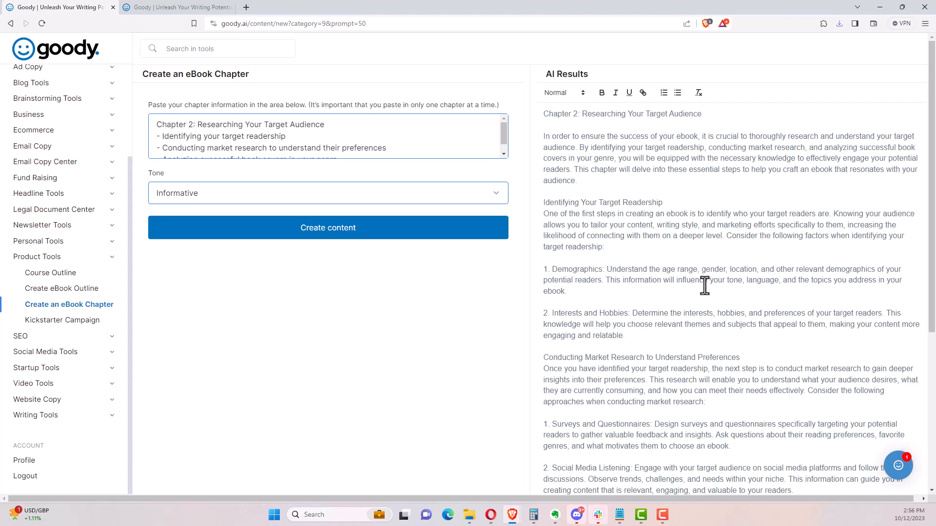
Step: Review the end of the generated Chapter 2 and download it as a TXT file to the Downloads folder
scroll(705, 282, down, 5)
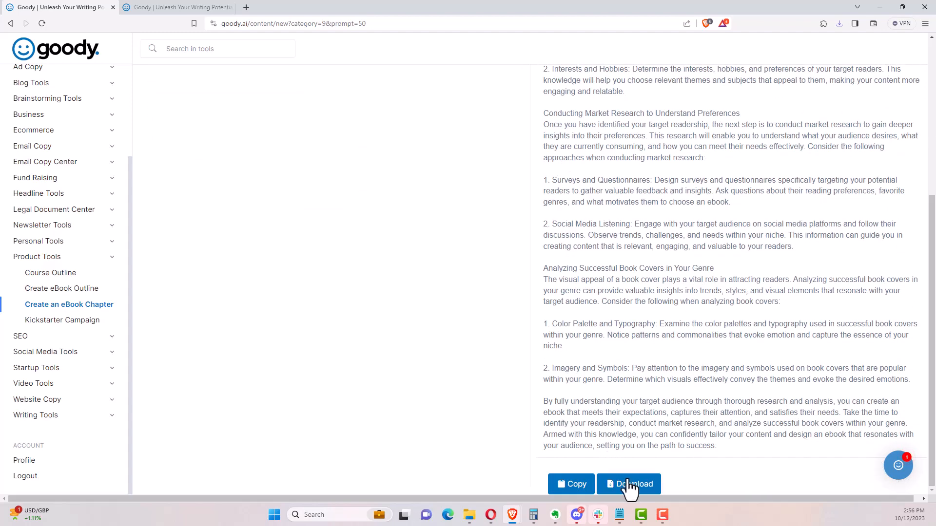
click(628, 479)
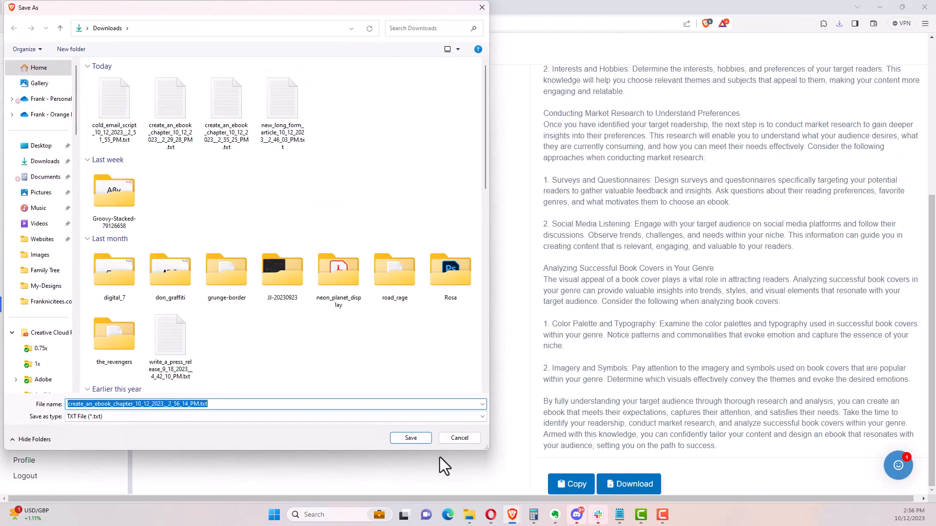
click(411, 438)
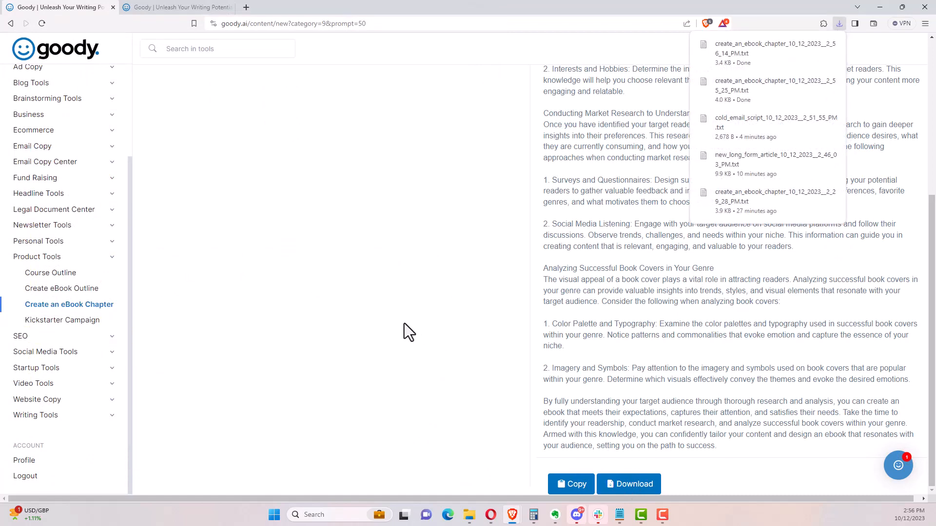
Step: Expand the Writing Tools category, collapse Product Tools and look over the available writing tools
scroll(405, 323, up, 5)
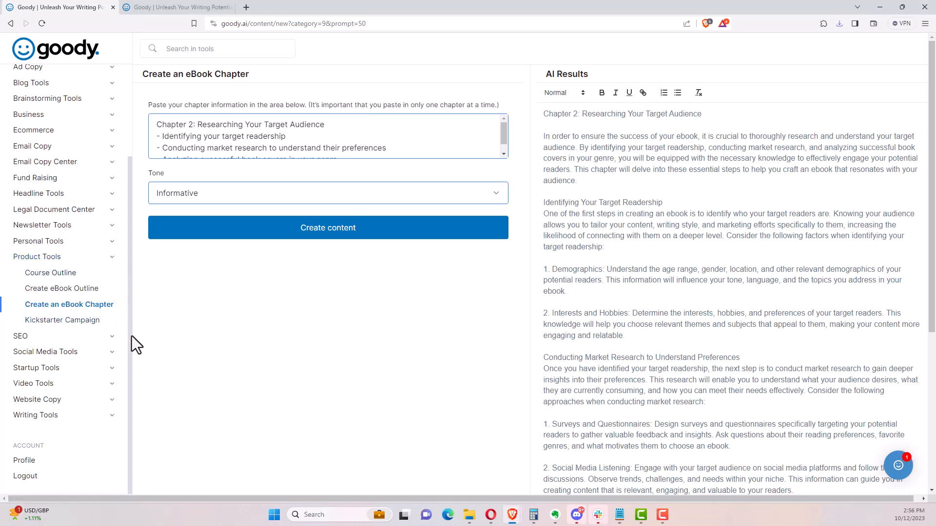
click(110, 415)
scroll(113, 403, down, 3)
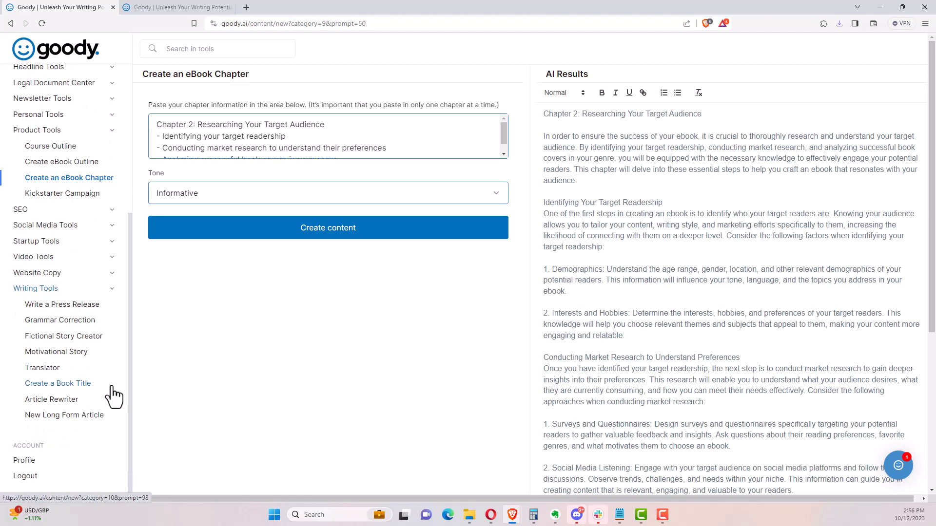
scroll(114, 396, up, 3)
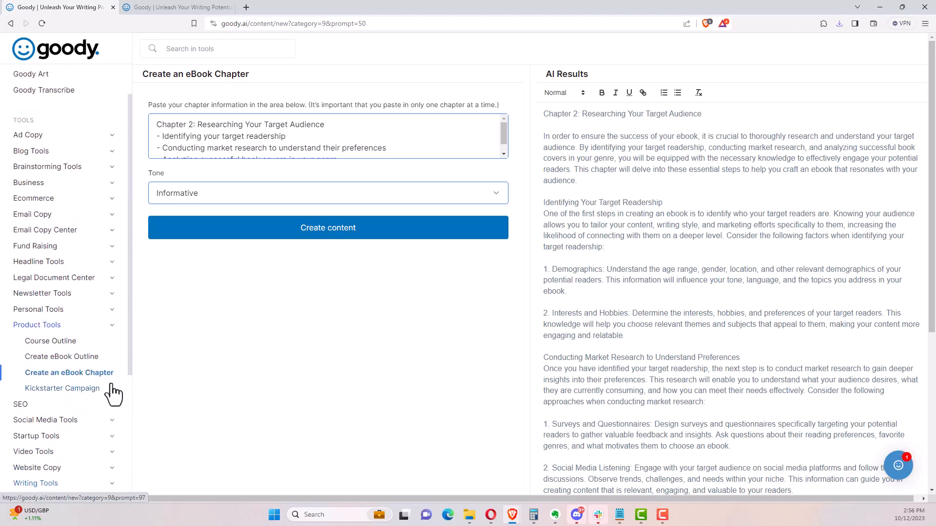
click(112, 326)
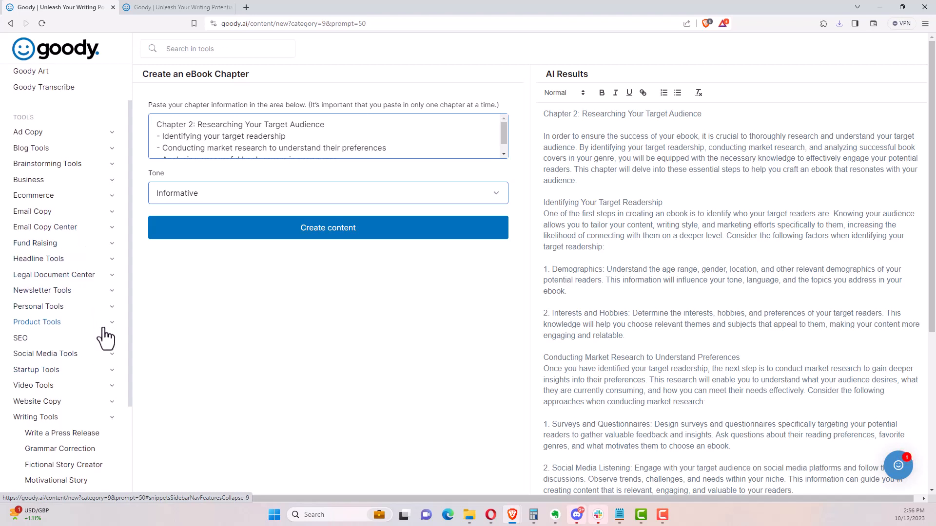
scroll(105, 333, down, 2)
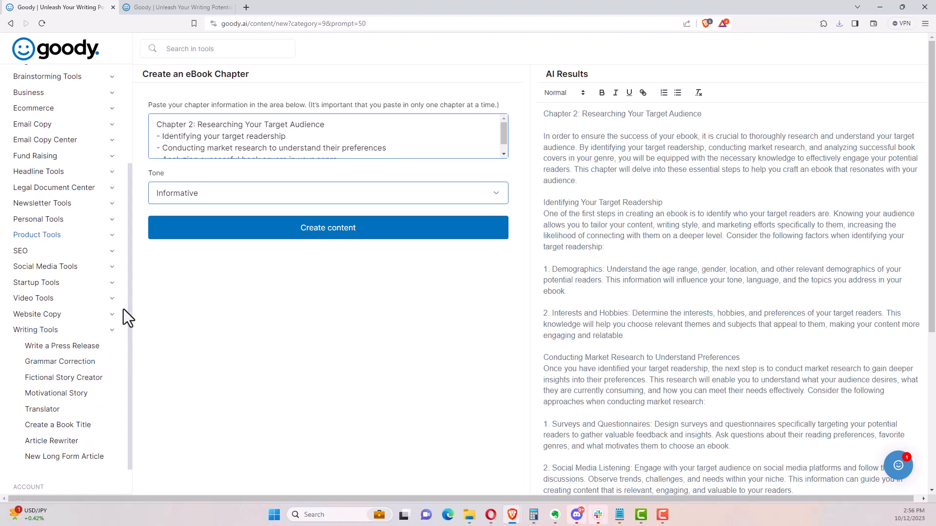
Step: Search the tools for "direc" and open the Direct Response Sales Letter tool
scroll(124, 309, up, 4)
click(174, 54)
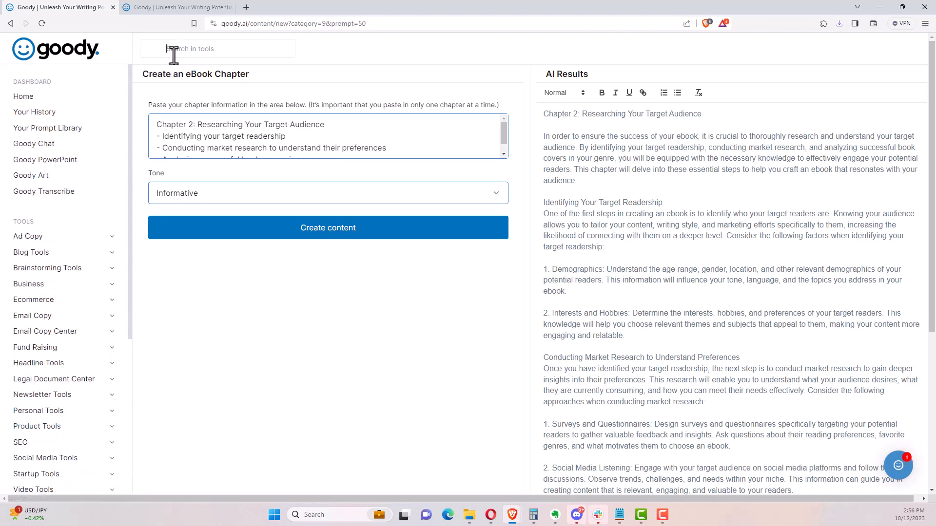
text(direc)
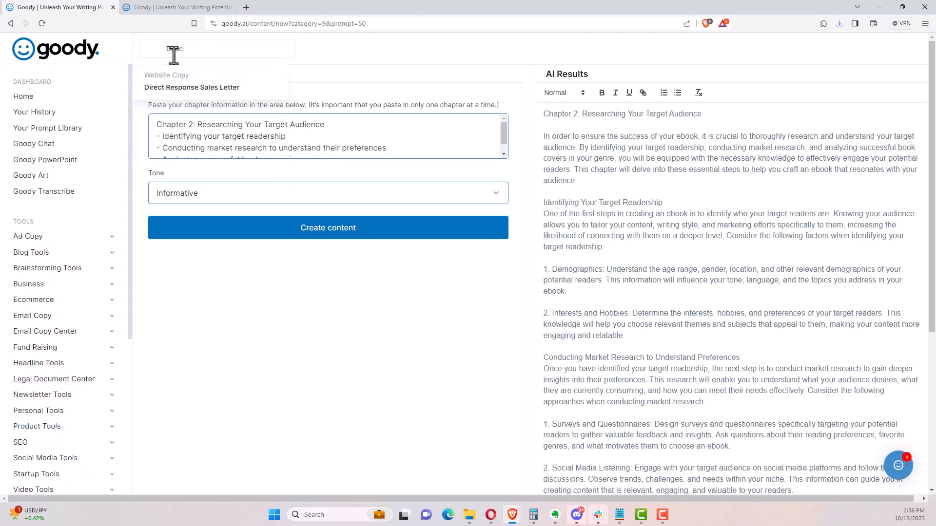
click(204, 87)
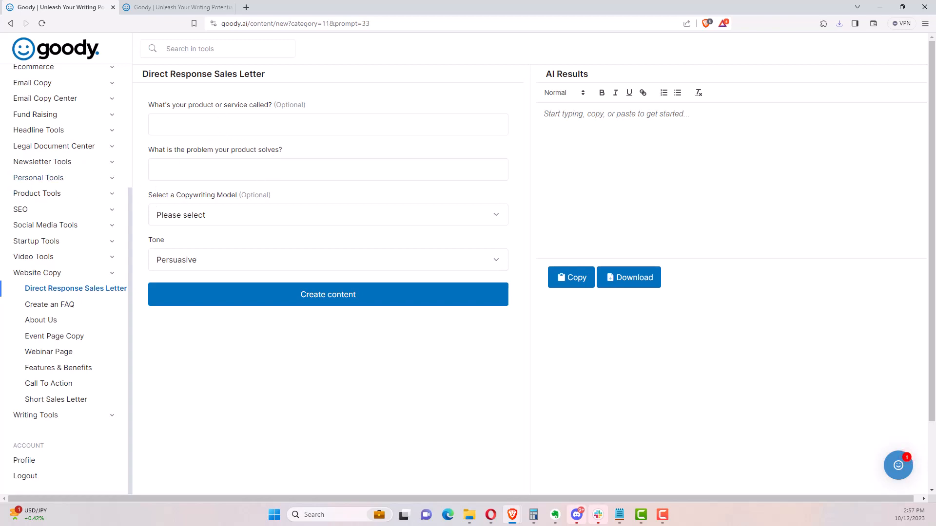
Step: Enter "I Make Book Covers" as the product name and "Visually Impactful cover" as the problem it solves
key(alt+Tab)
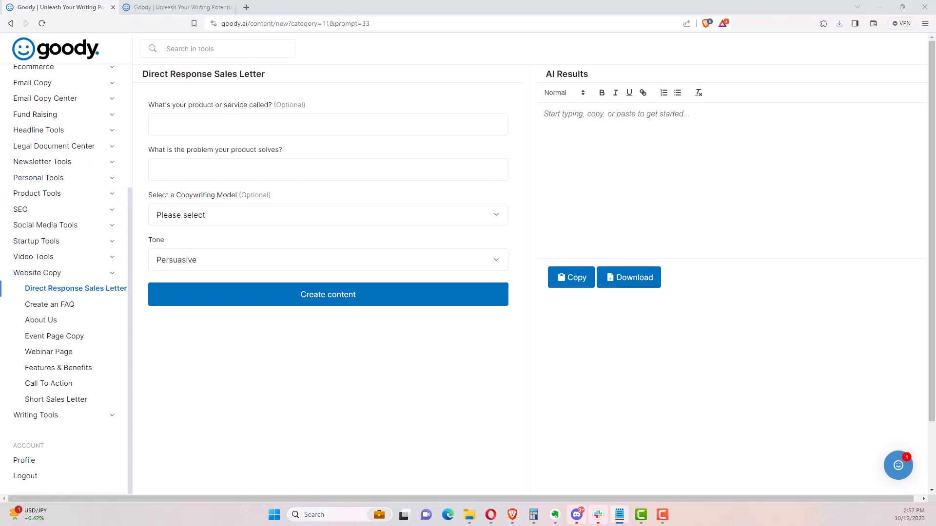
click(215, 124)
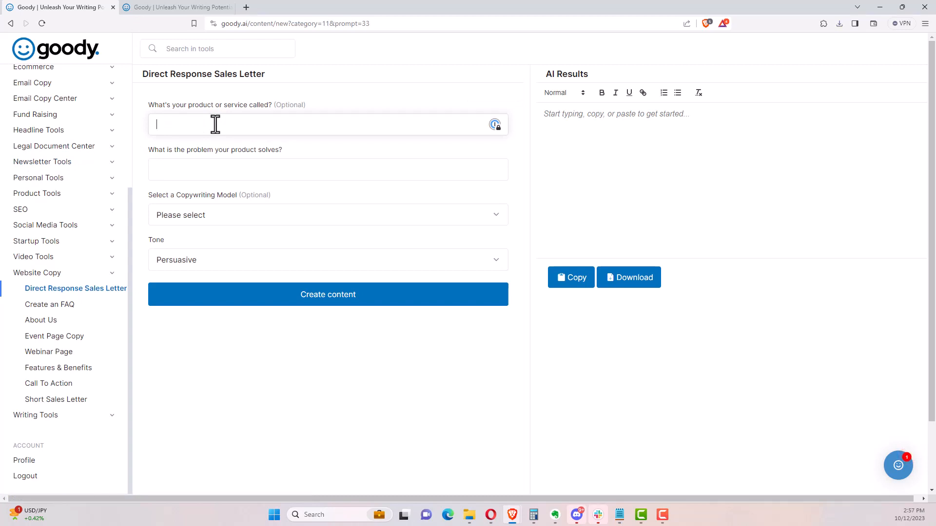
text(I Make Book Covers)
click(200, 171)
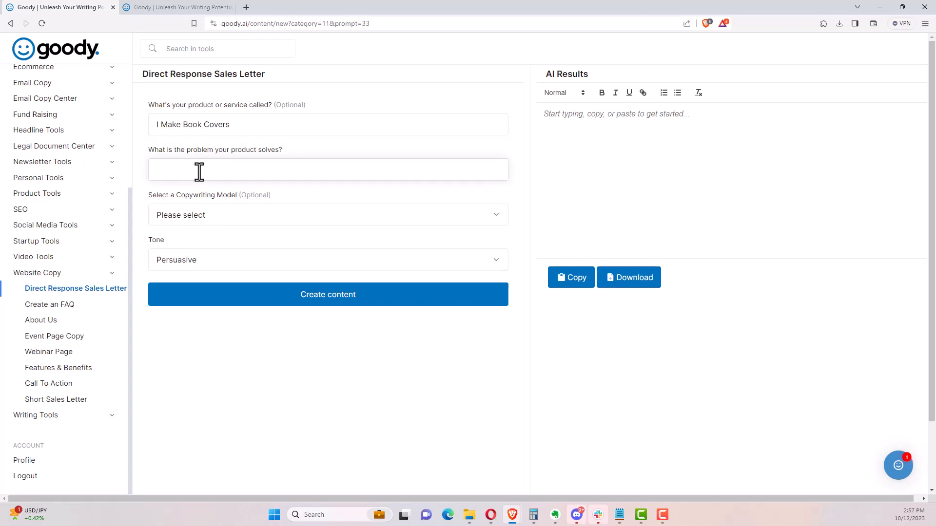
text(Visually Impactful cover)
Step: Look through the copywriting models, choose the Problem-Solution Model and generate the sales letter in a Persuasive tone
click(241, 221)
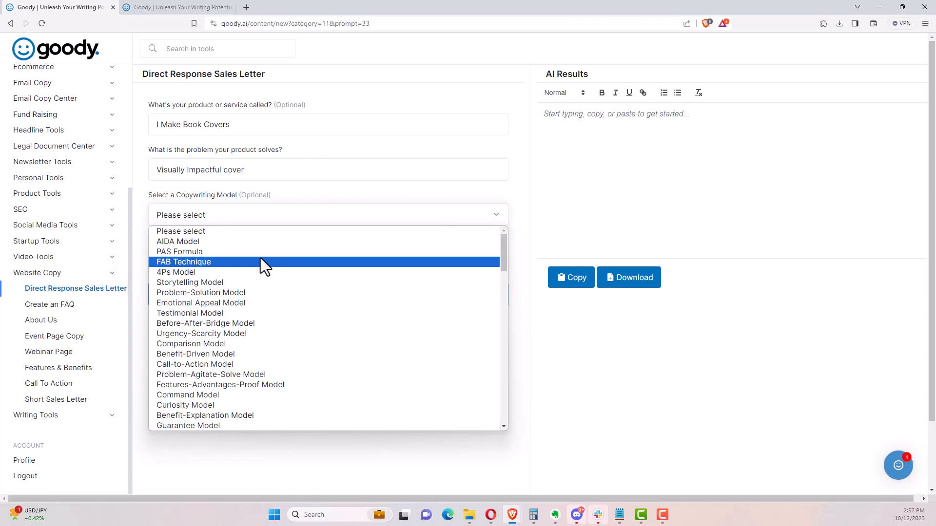
scroll(260, 277, down, 10)
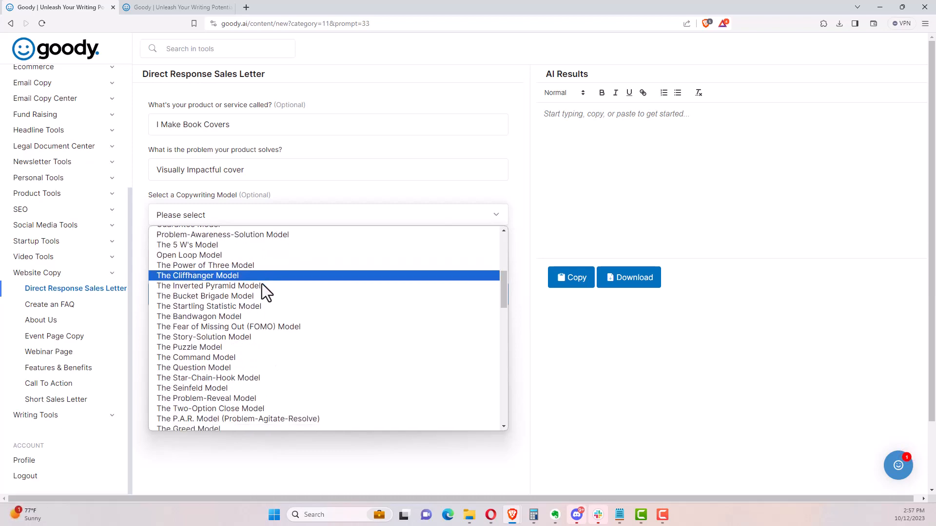
scroll(253, 291, down, 4)
scroll(253, 289, up, 10)
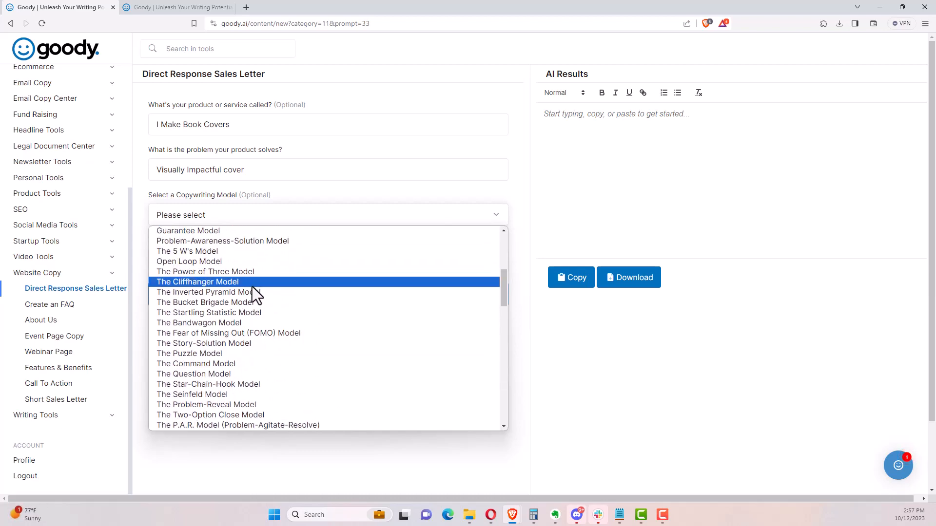
scroll(253, 287, up, 5)
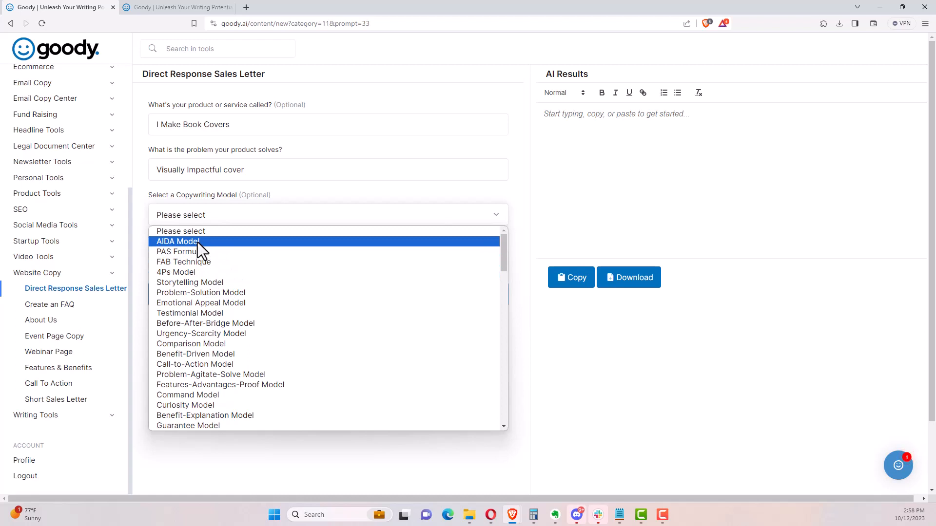
click(248, 296)
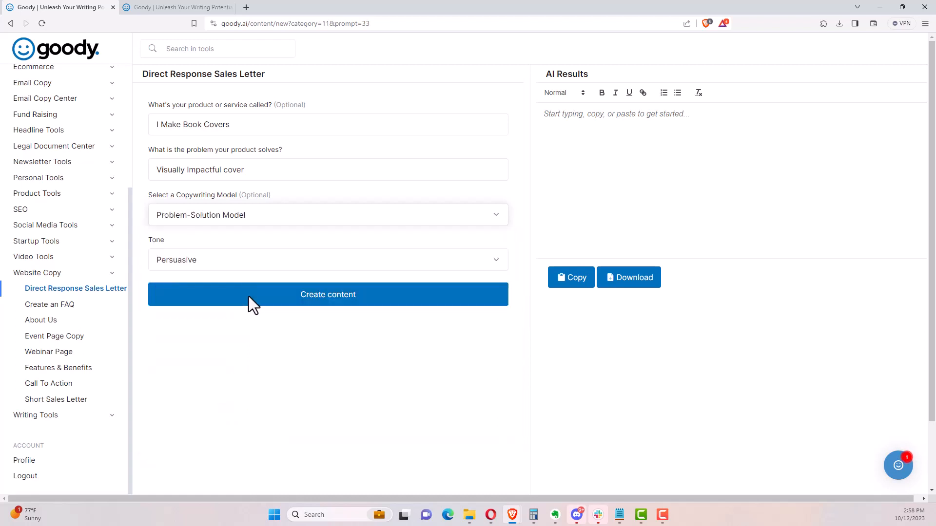
click(332, 299)
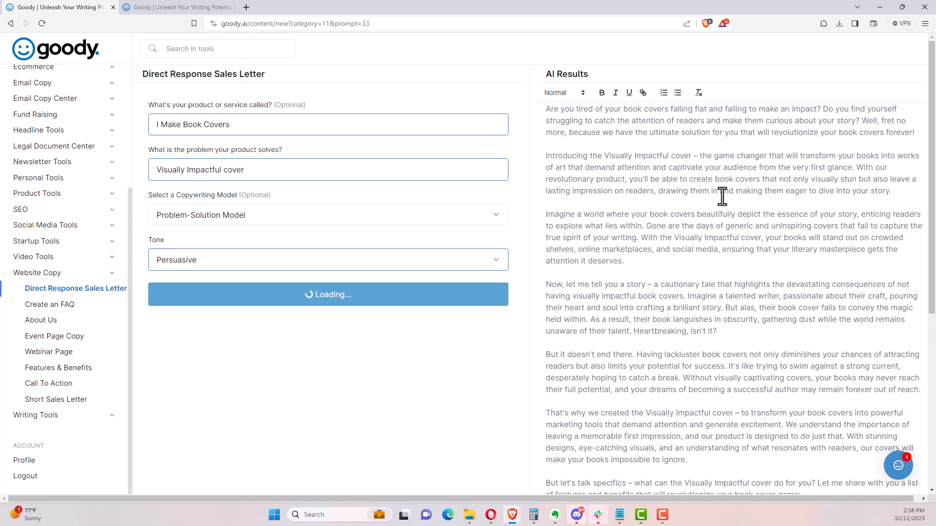
Step: Read through the generated sales letter from its opening to the closing call to action
scroll(722, 195, down, 4)
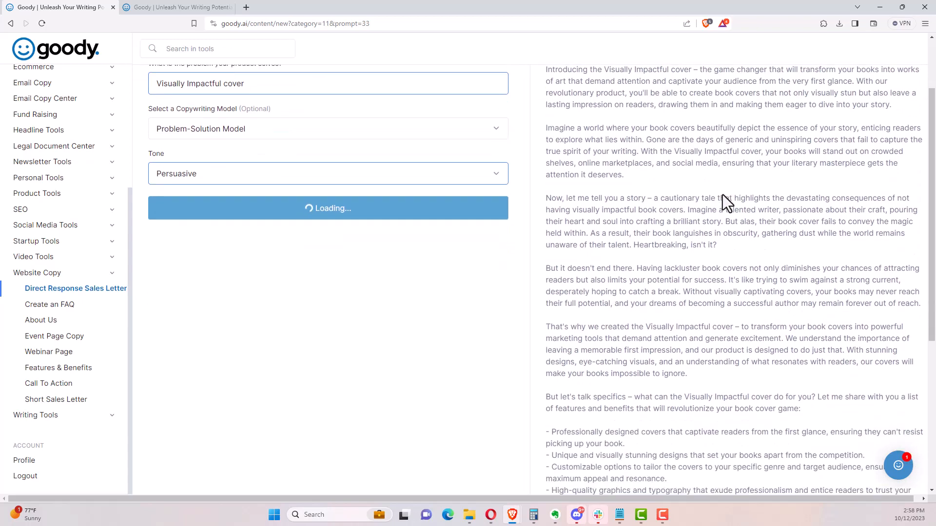
scroll(721, 194, down, 3)
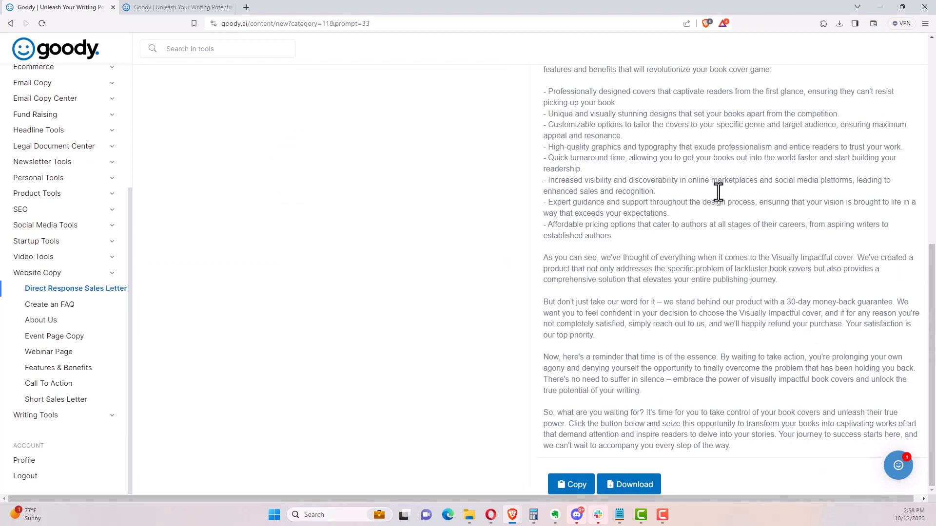
scroll(719, 192, up, 3)
scroll(719, 192, up, 4)
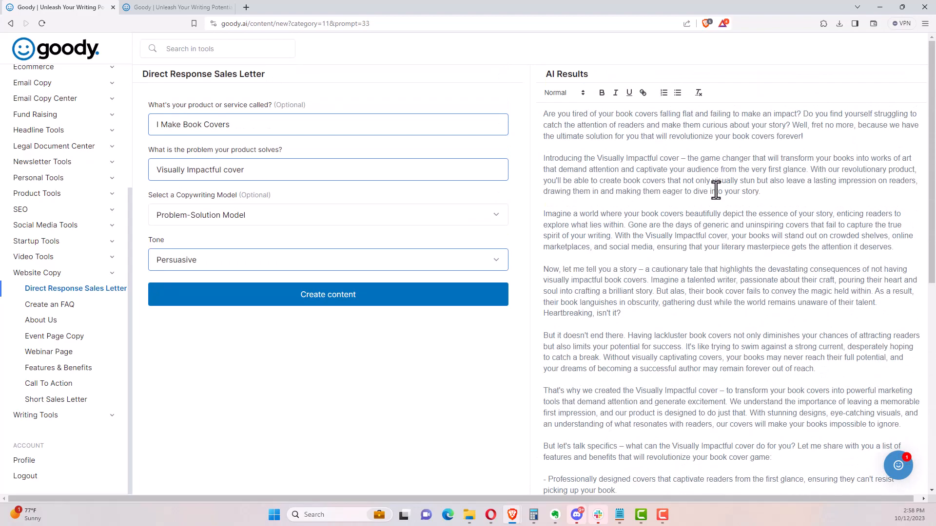
scroll(715, 188, down, 3)
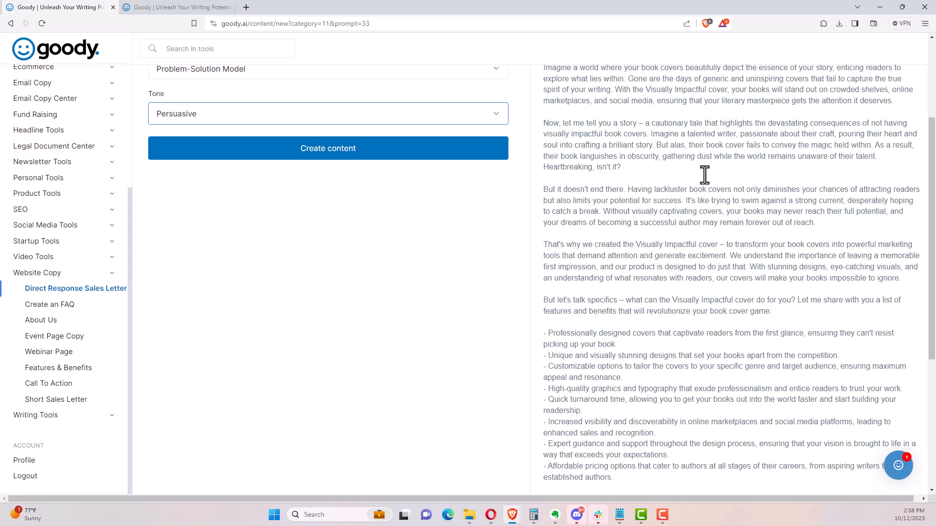
scroll(702, 176, down, 3)
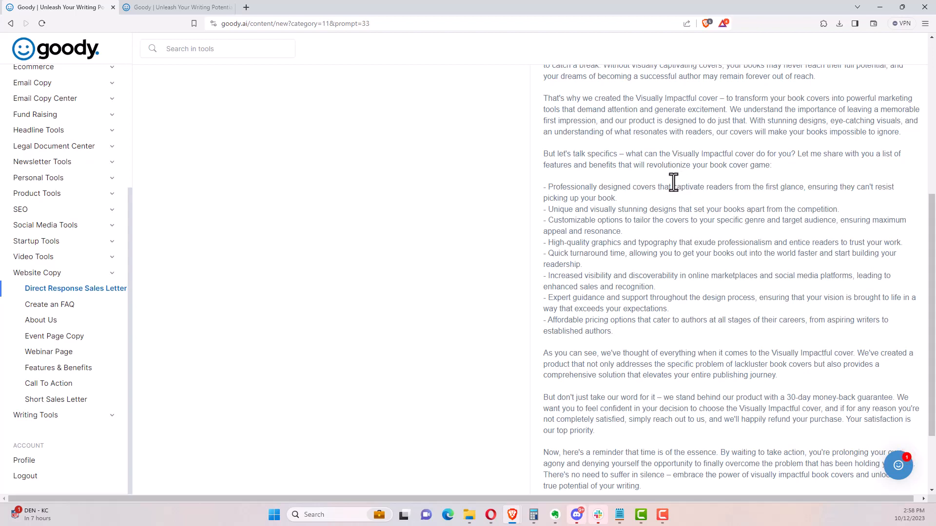
scroll(673, 182, down, 2)
scroll(670, 183, up, 4)
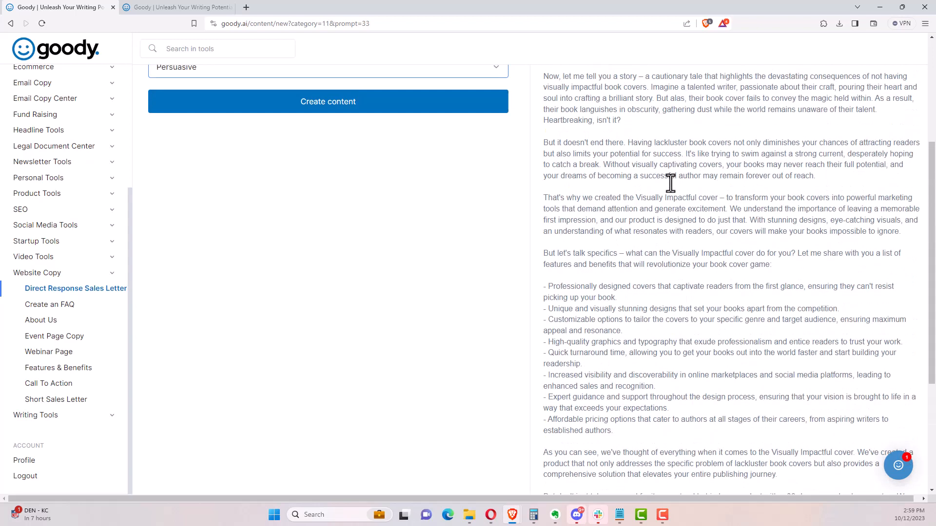
scroll(671, 183, up, 4)
scroll(669, 185, down, 4)
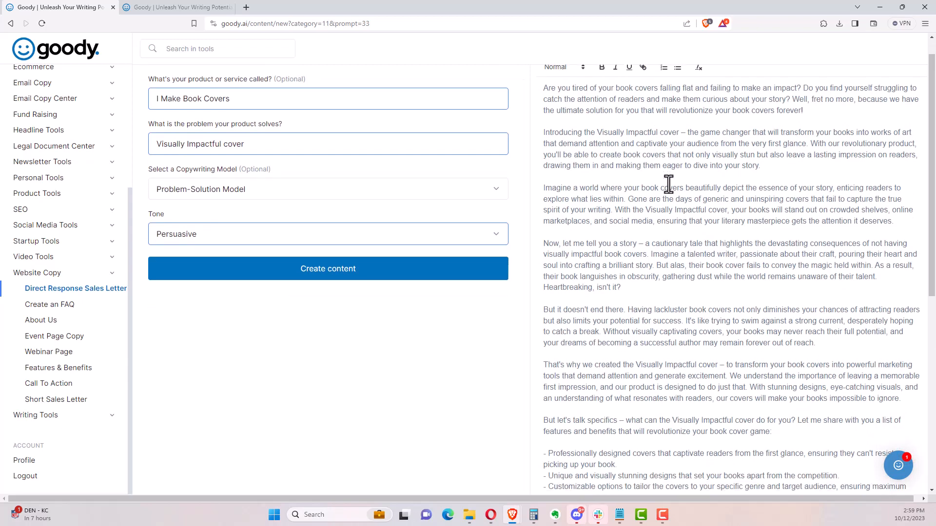
scroll(668, 185, down, 3)
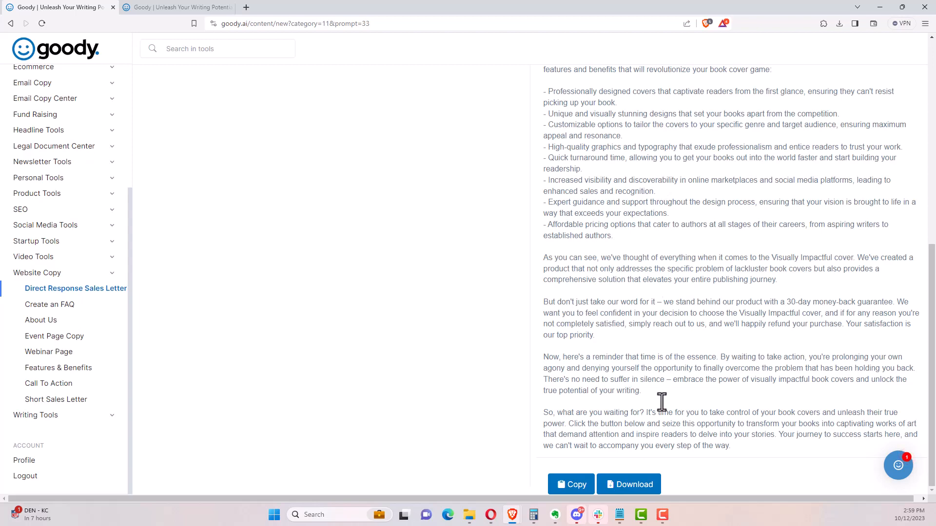
Step: Download the sales letter as a TXT file to the Downloads folder and return to the start of the letter
click(618, 478)
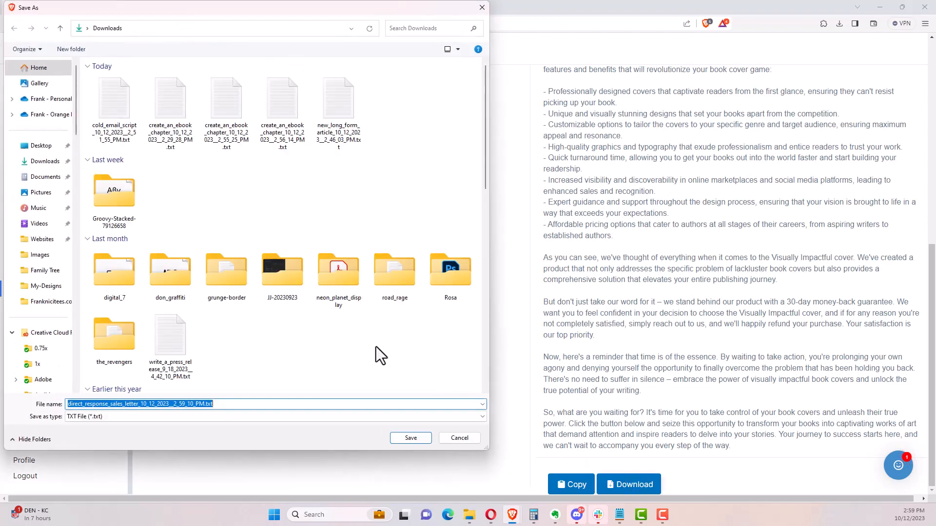
click(395, 438)
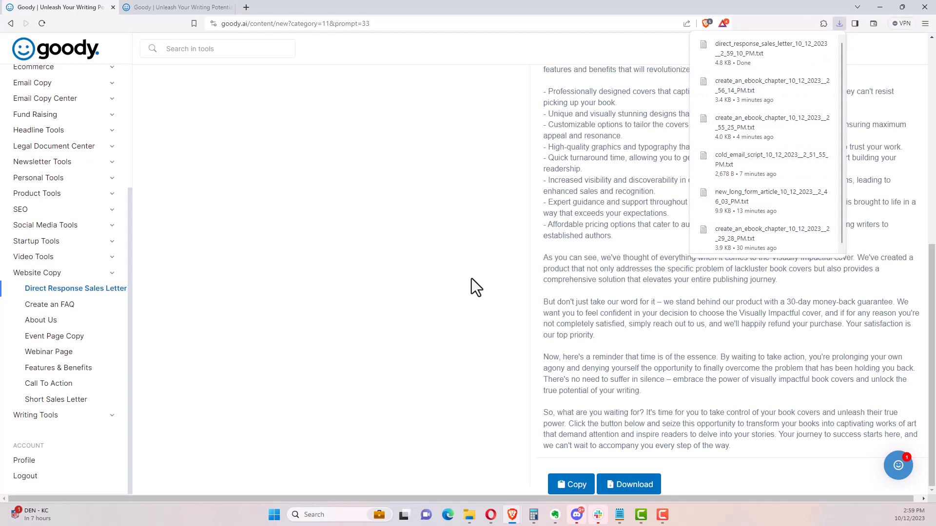
scroll(471, 279, up, 8)
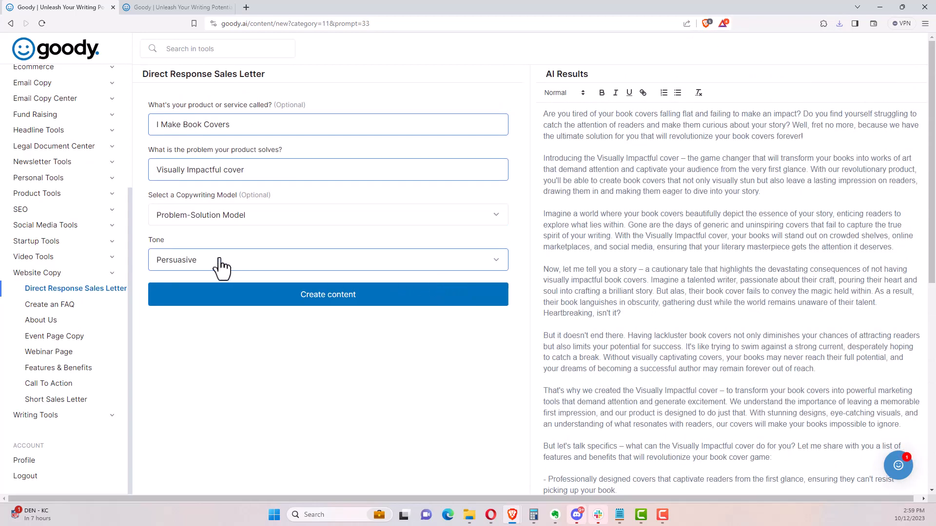
Step: Collapse the Website Copy category, expand Business and open the PowerPoint Outline tool
click(112, 274)
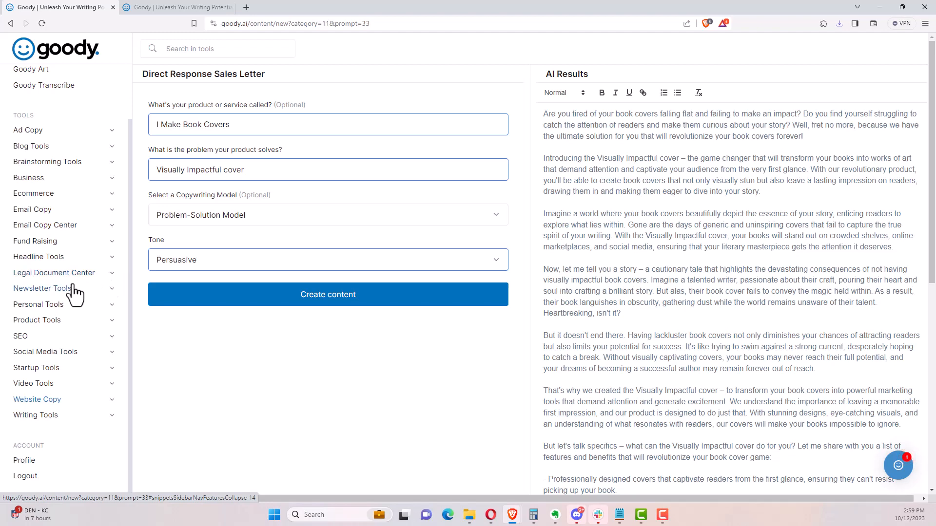
click(112, 179)
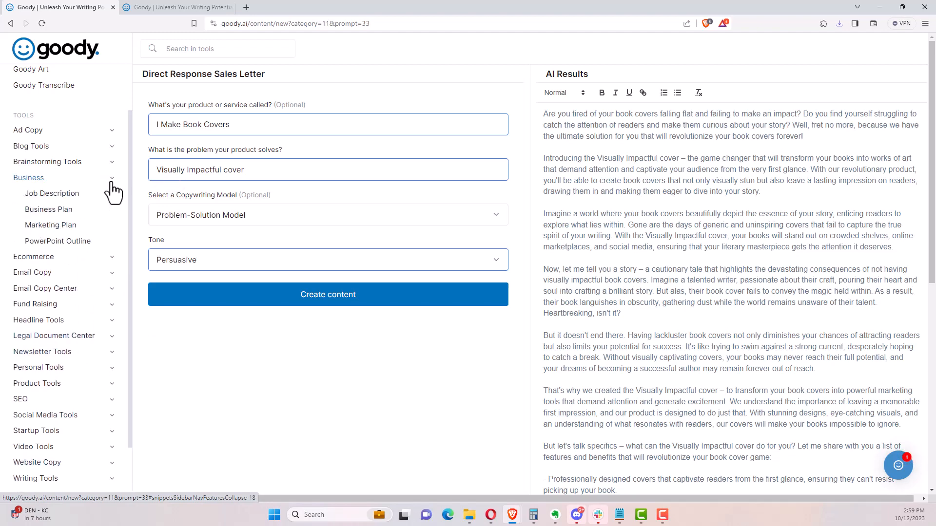
click(68, 242)
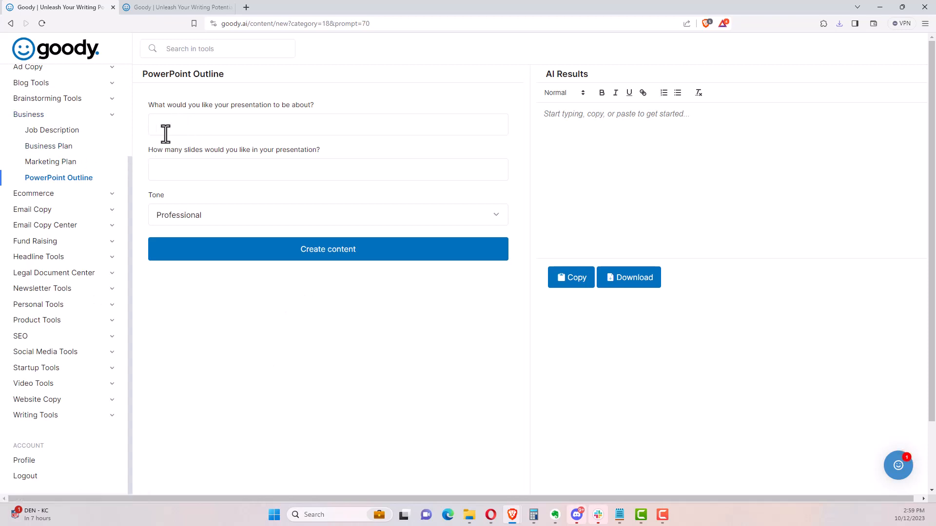
Step: Generate a 10-slide PowerPoint outline about "Getting The Right Information From Your Coaching Clients" in a Professional tone
click(181, 130)
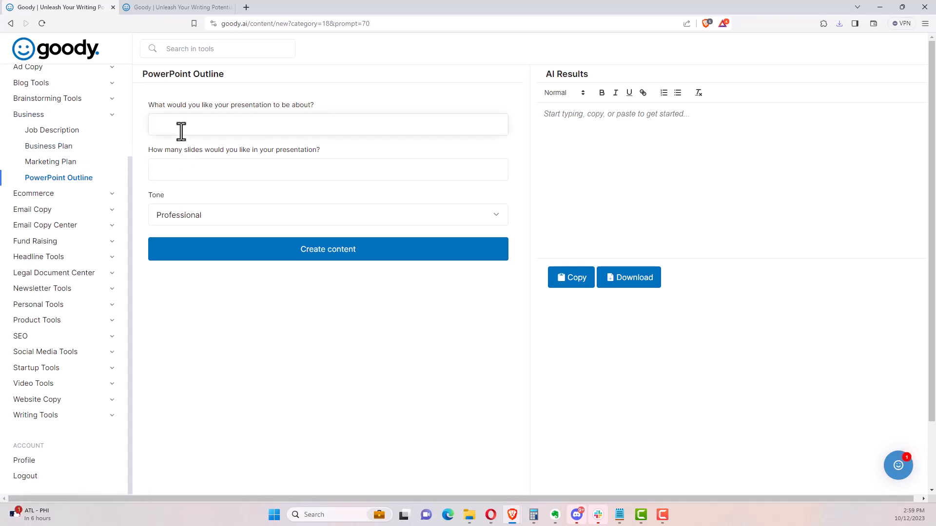
text(Getting The Right Information From Your Coach)
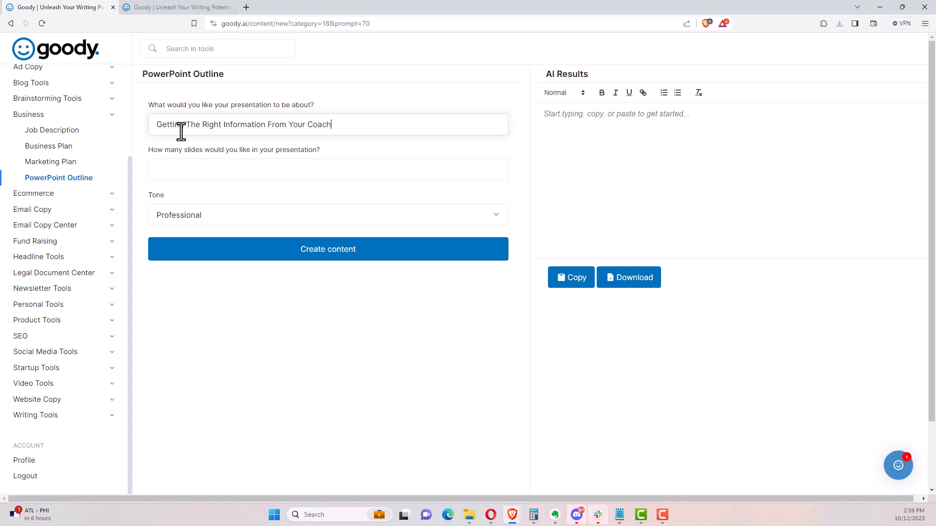
text(ing Clients)
click(171, 171)
text(10)
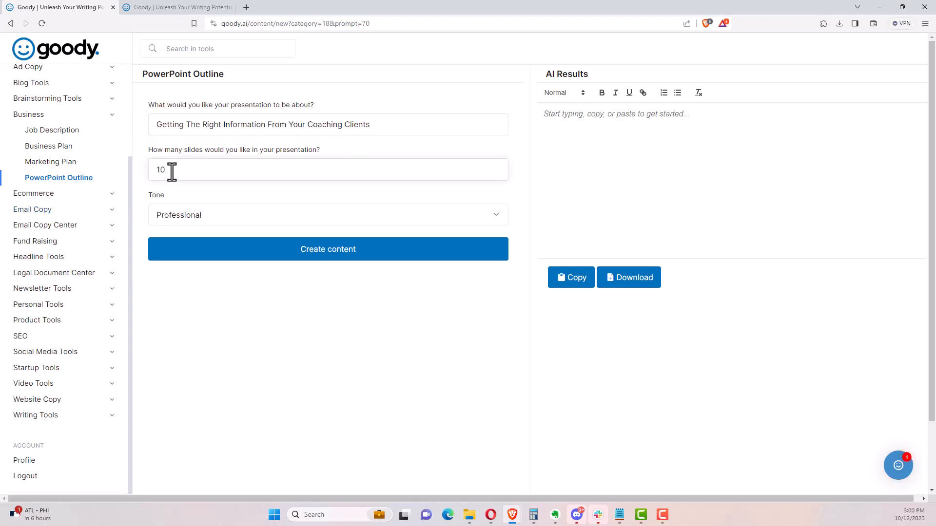
click(362, 258)
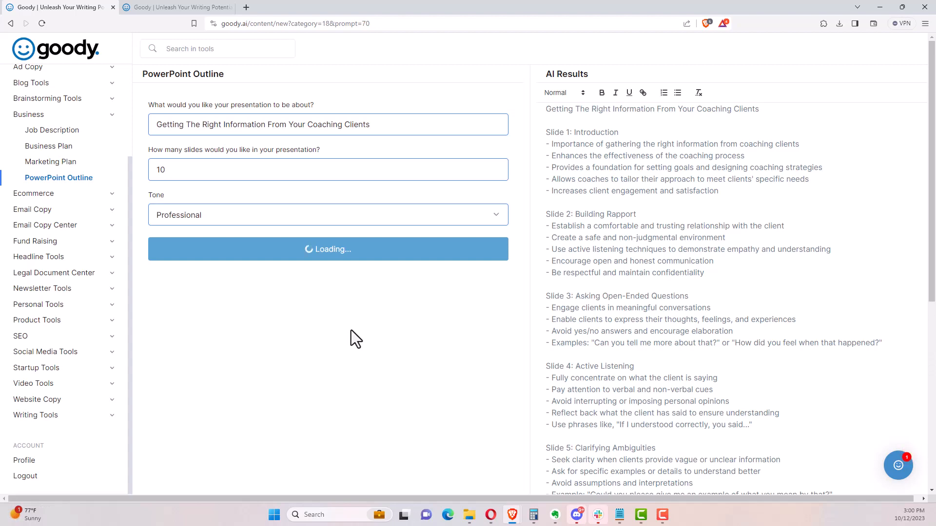
Step: Review the generated PowerPoint outline through slide 10 and download it as a TXT file to the Downloads folder
scroll(619, 300, down, 2)
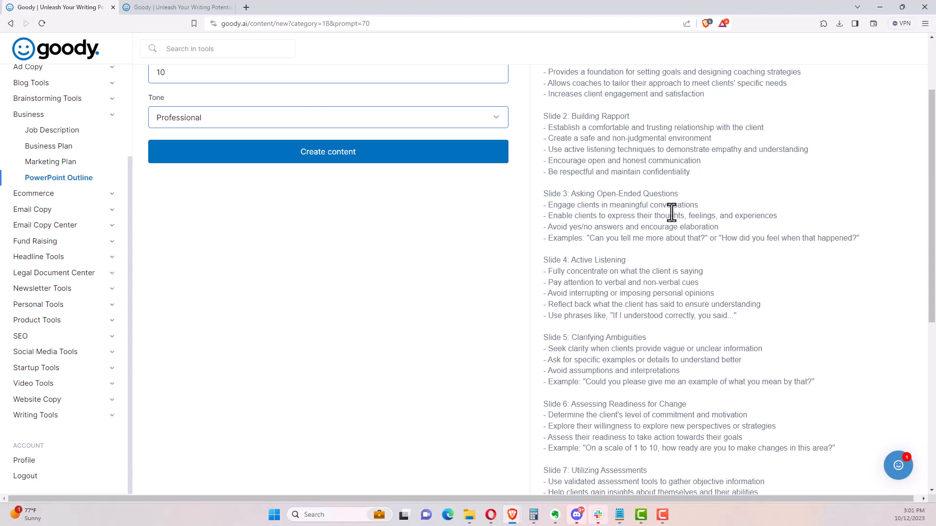
scroll(672, 213, down, 1)
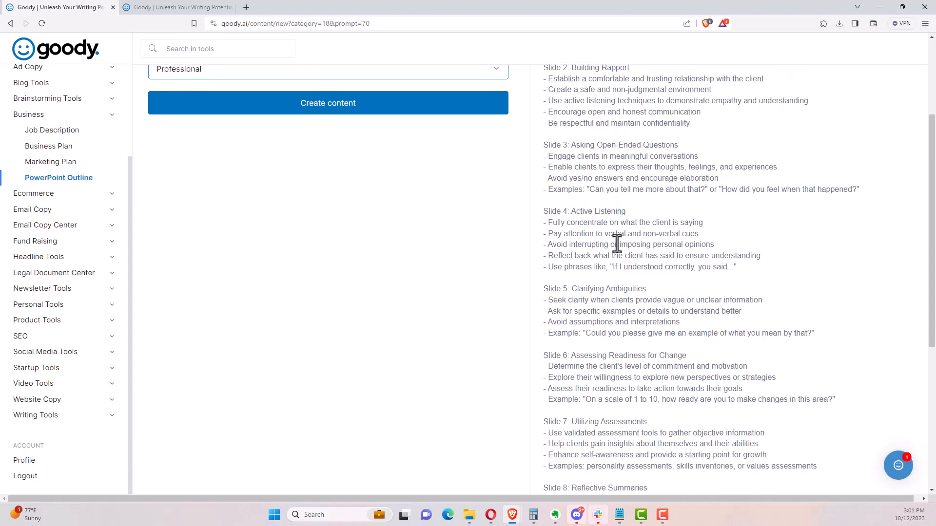
scroll(615, 247, down, 3)
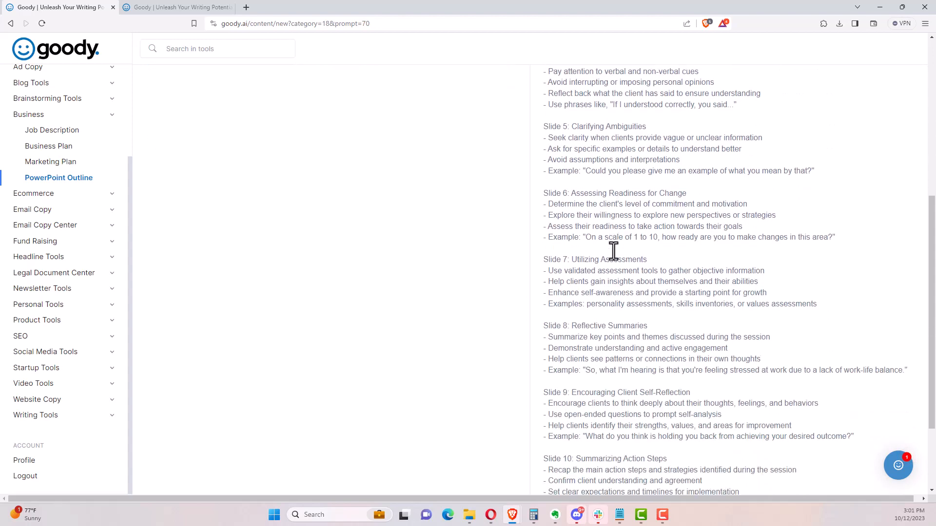
scroll(614, 251, down, 2)
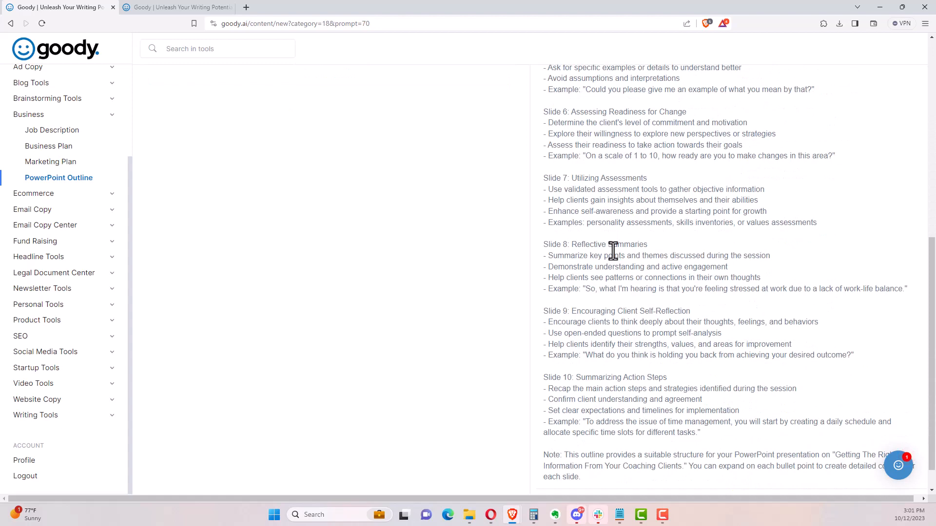
scroll(613, 252, up, 2)
scroll(612, 251, down, 3)
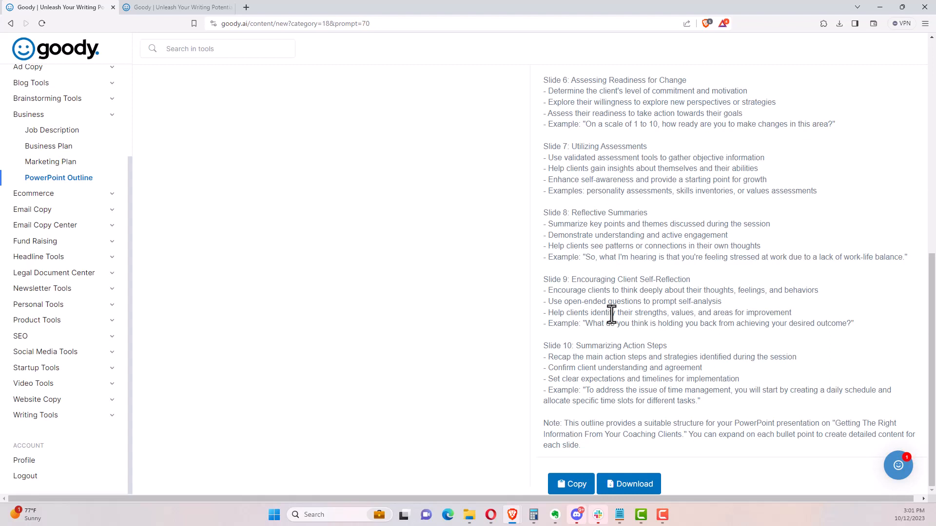
key(alt+Tab)
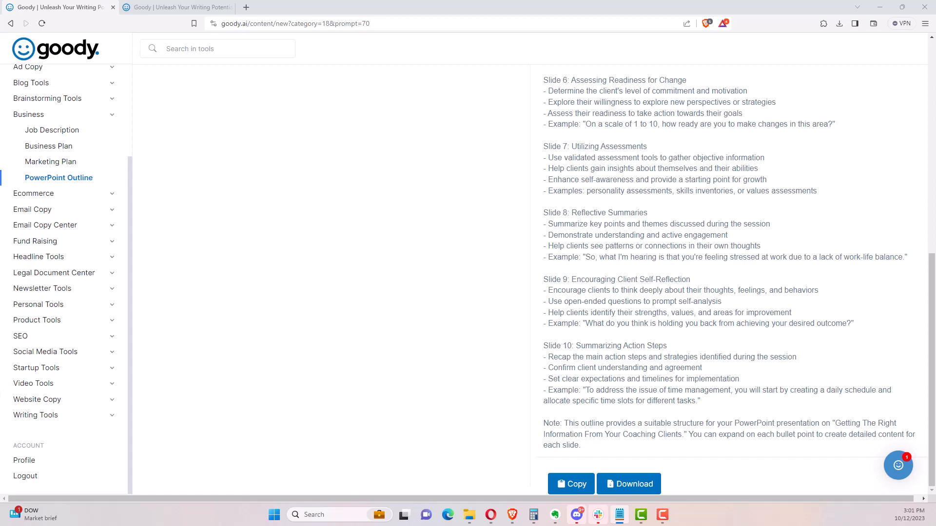
click(653, 483)
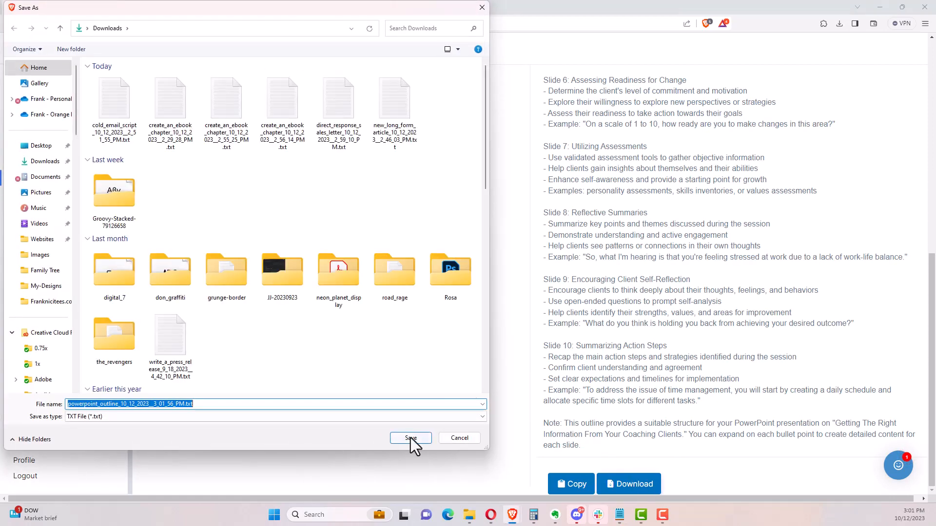
click(411, 438)
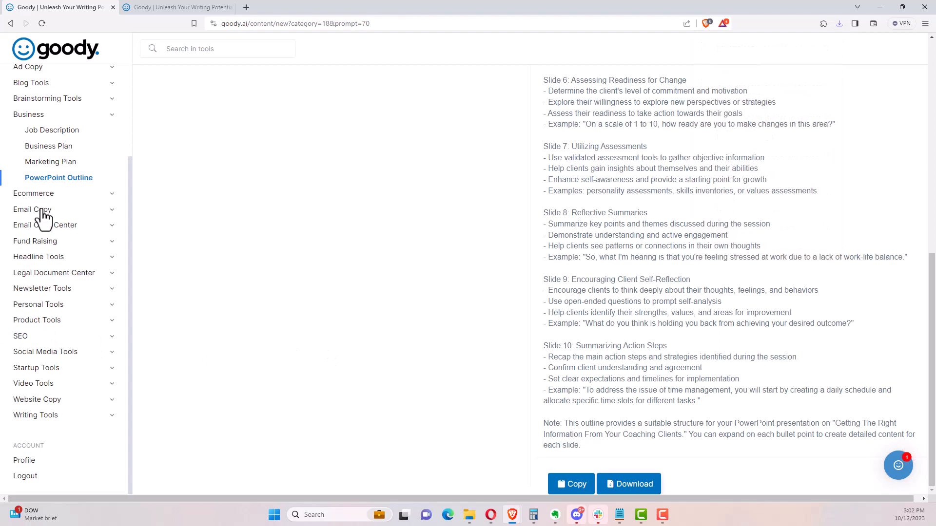
Step: Return to the start of the outline, expand Brainstorming Tools and open the Name Generator tool
scroll(215, 210, up, 9)
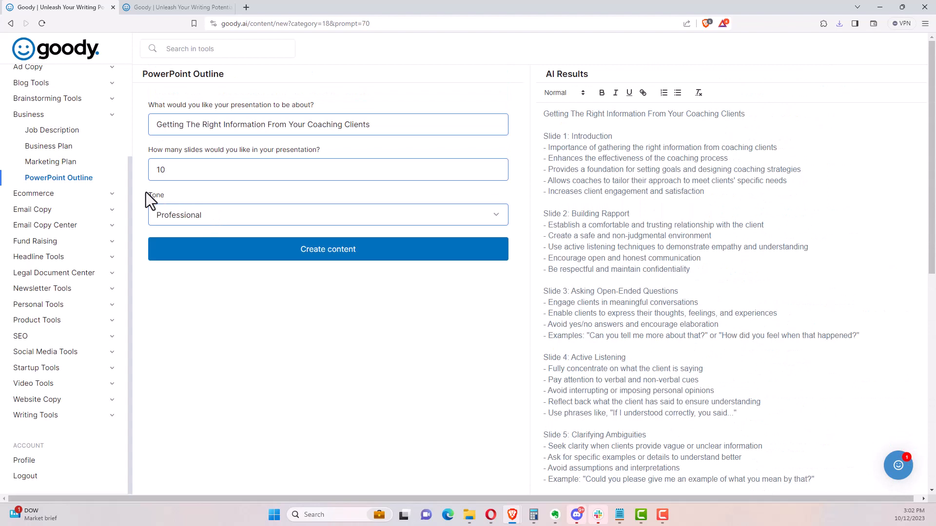
drag(130, 197, 136, 79)
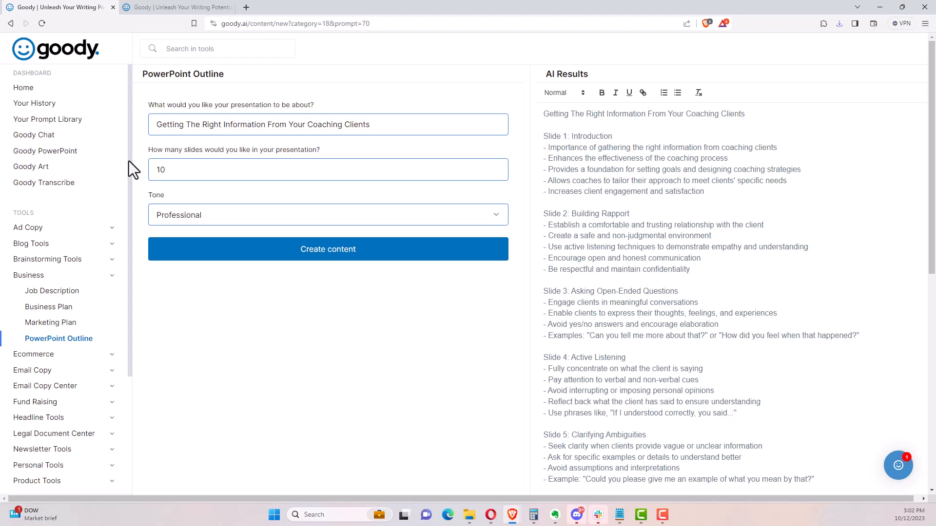
drag(128, 161, 129, 138)
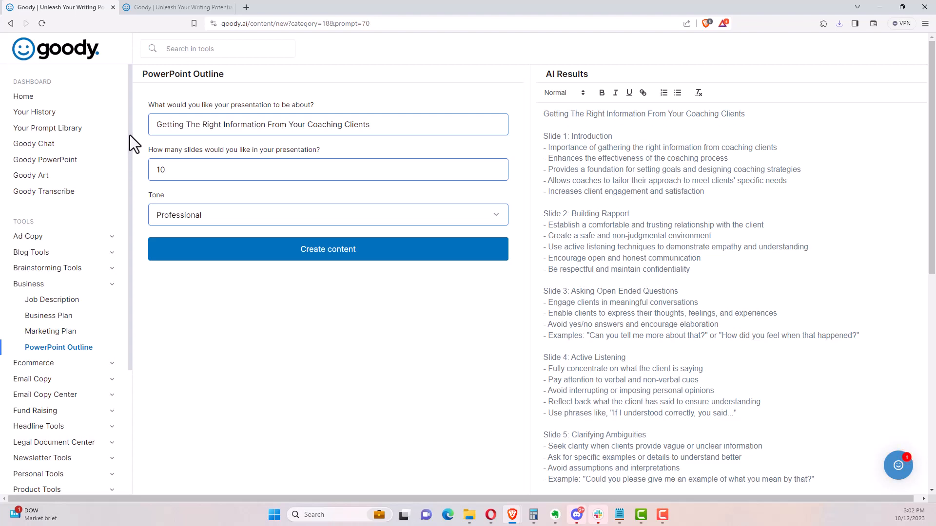
click(113, 269)
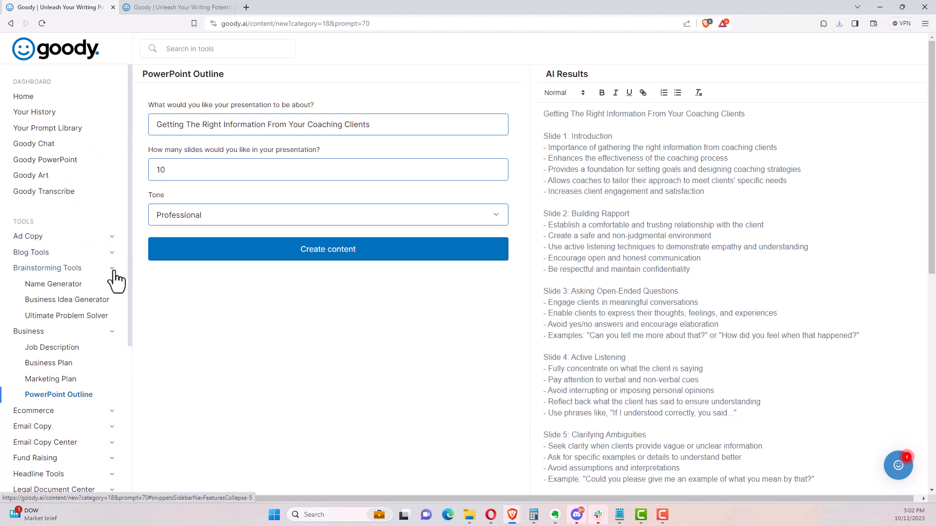
click(75, 287)
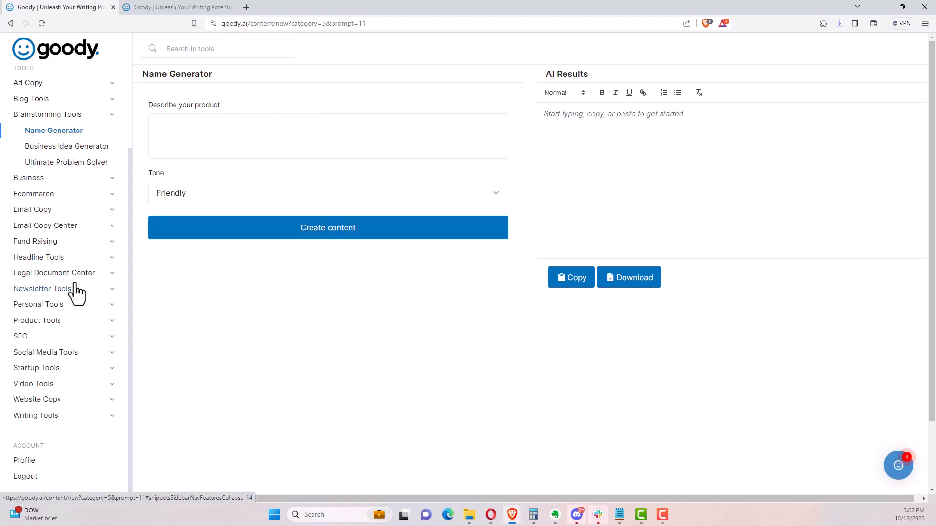
Step: Generate product names for "Done For You Merch Store" in a Friendly tone, and generate two more sets in a Professional tone
click(285, 136)
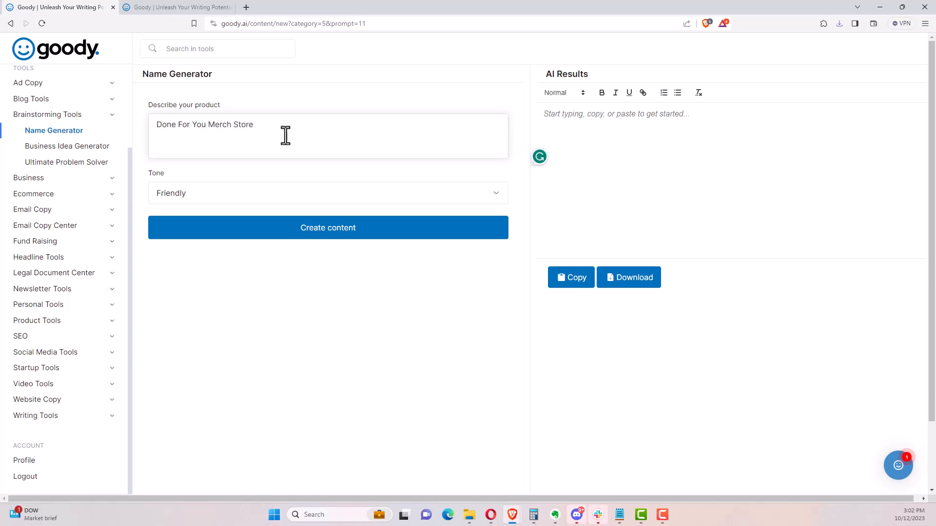
click(330, 234)
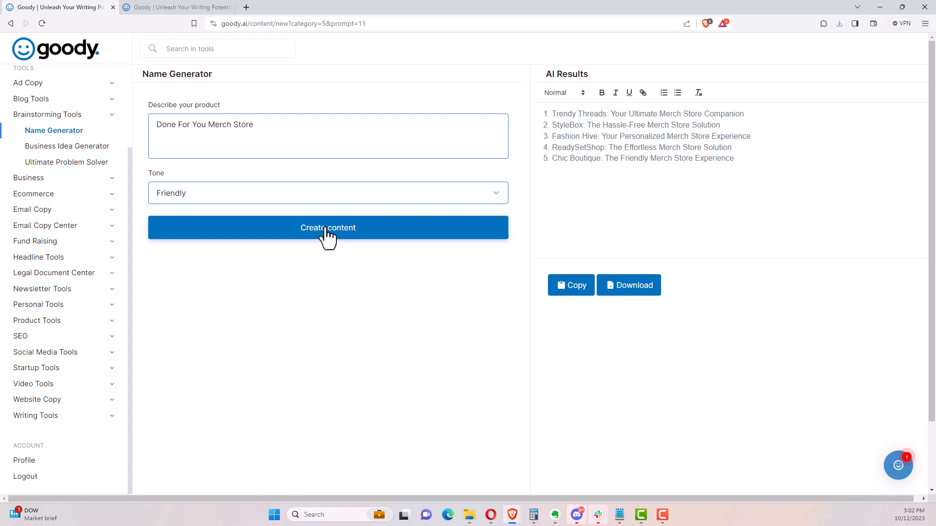
click(324, 198)
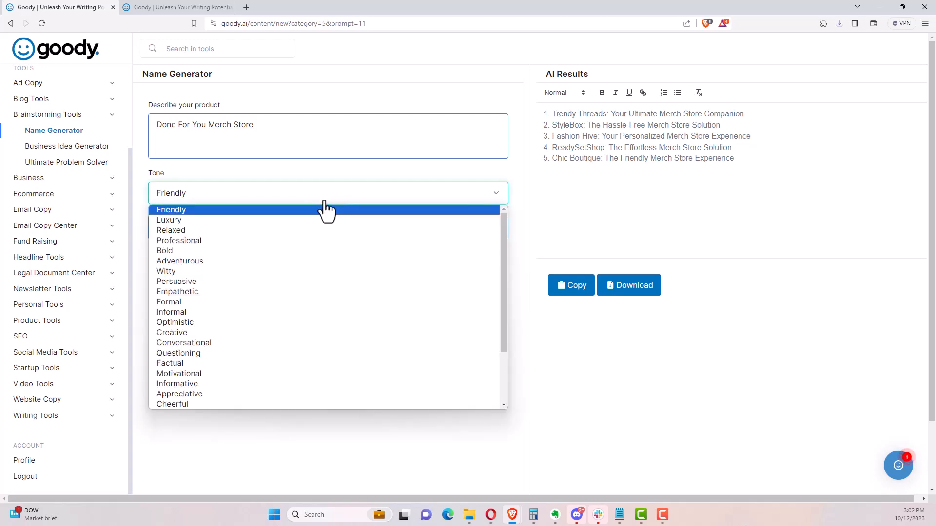
click(257, 241)
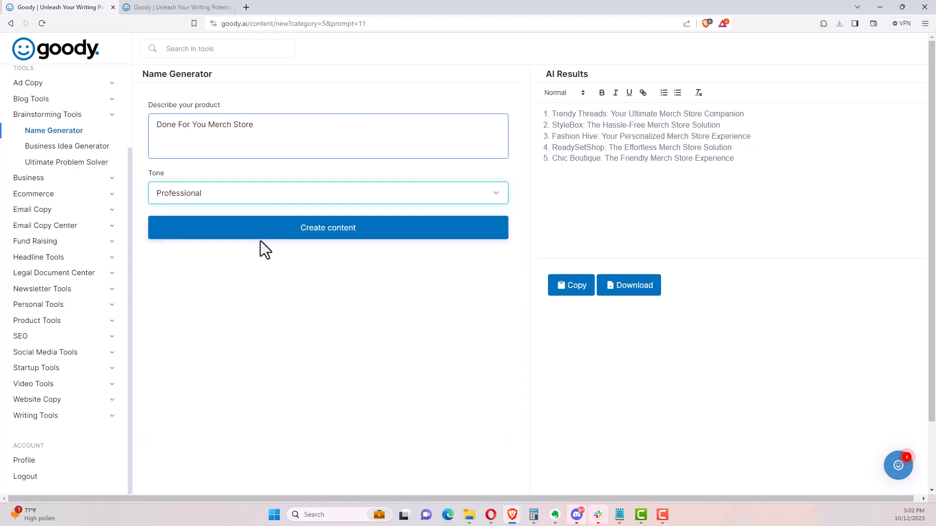
click(317, 234)
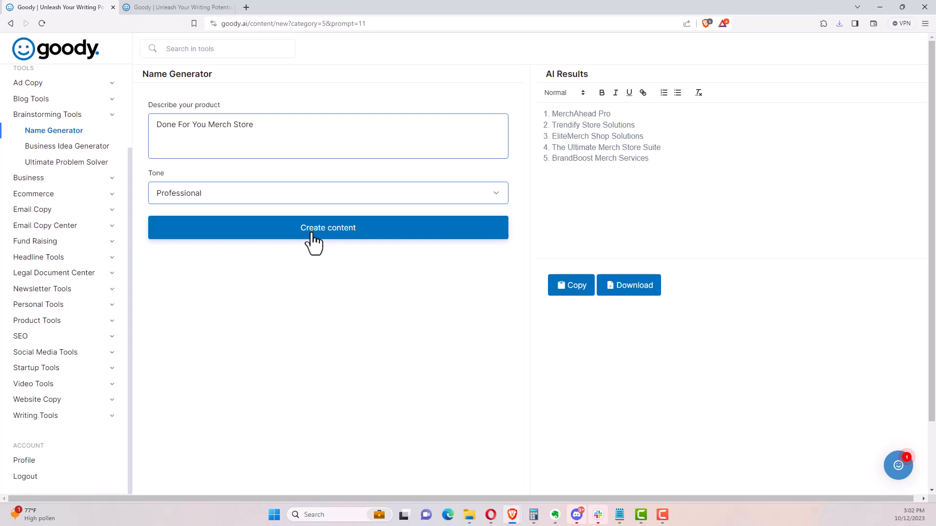
click(312, 232)
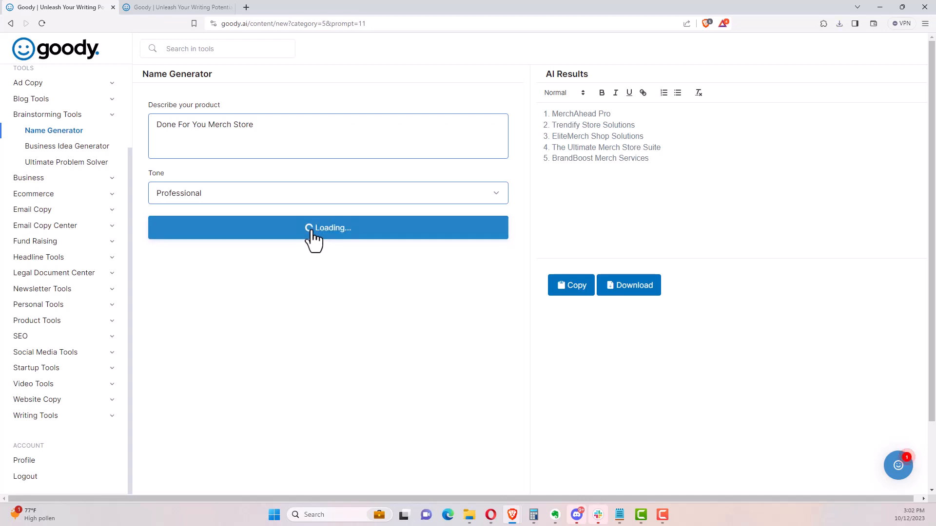
Step: Change the name generator's tone to Bold and generate two sets of merch store names
click(308, 196)
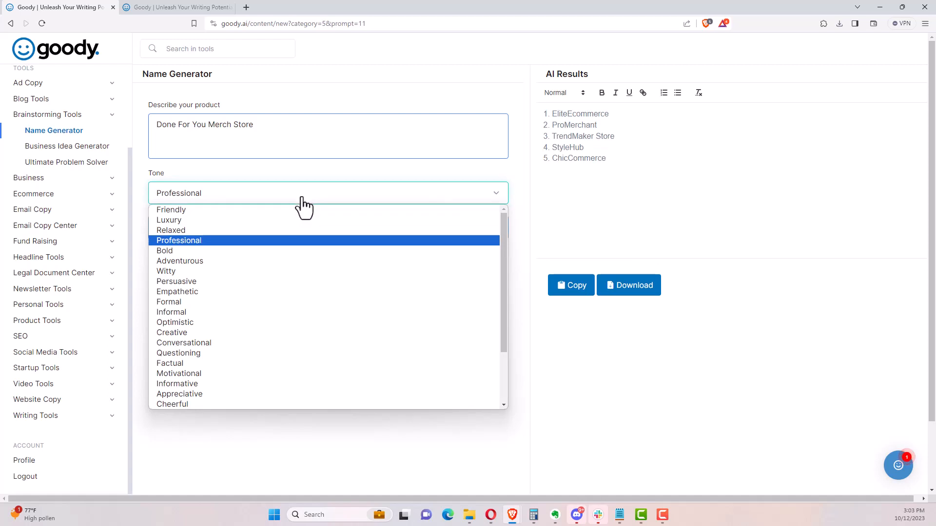
click(263, 251)
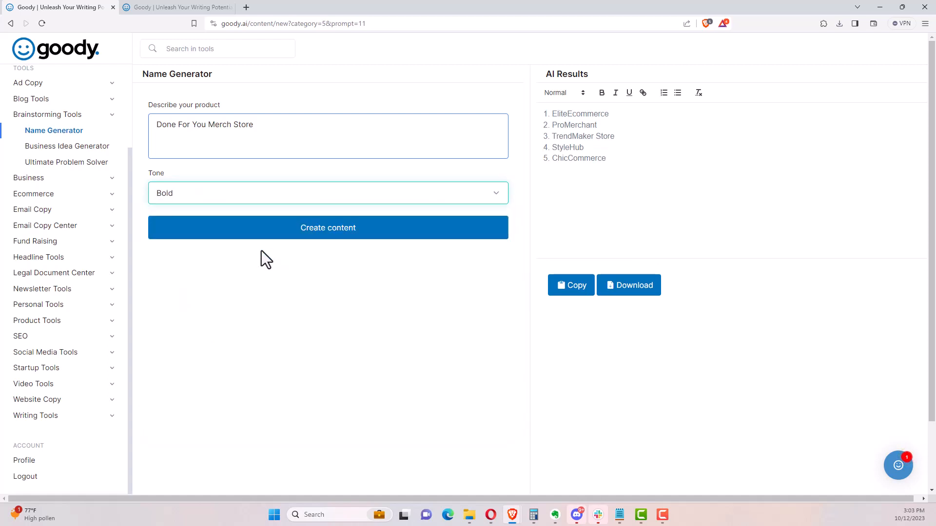
click(302, 233)
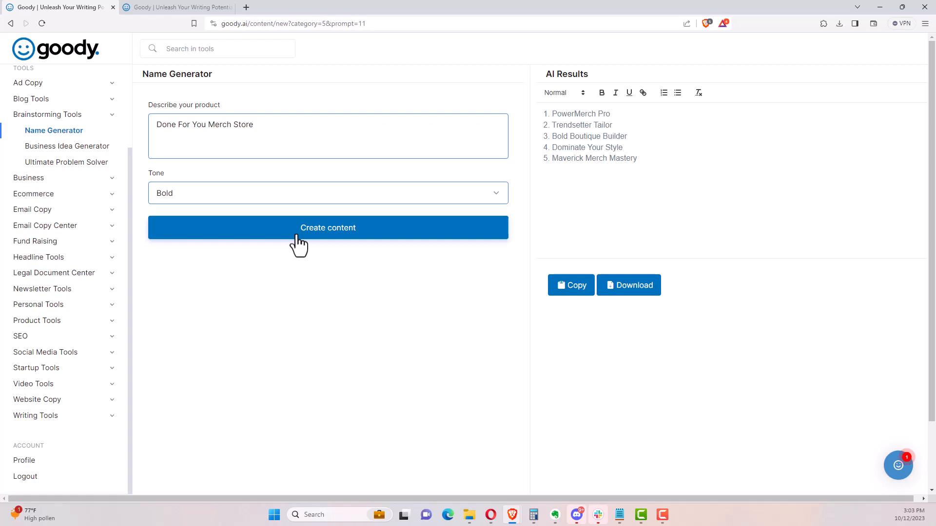
click(296, 233)
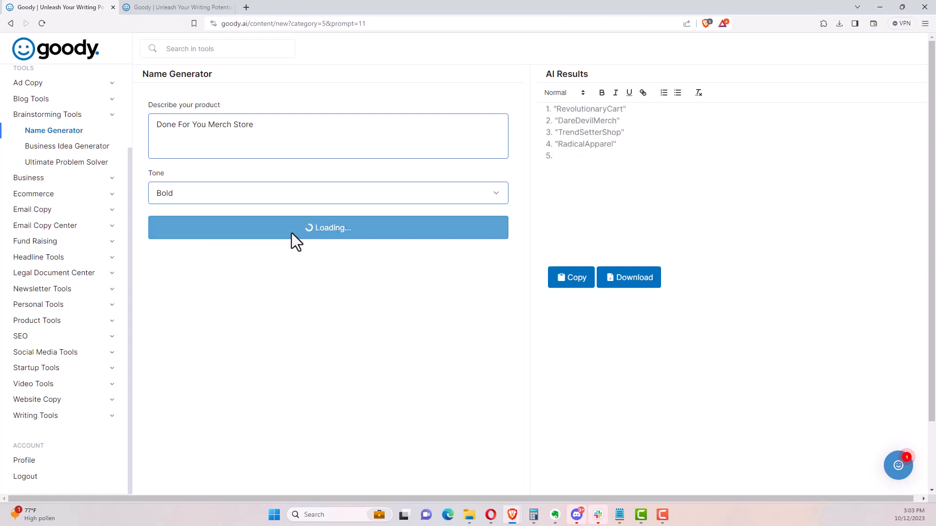
Step: Change the tone to Informative and generate a new set of merch store names
click(270, 202)
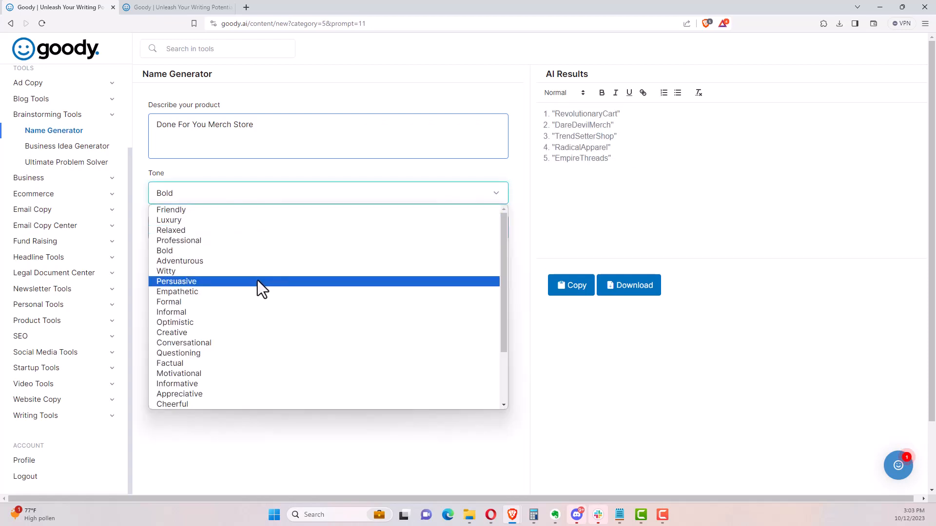
click(241, 383)
click(305, 233)
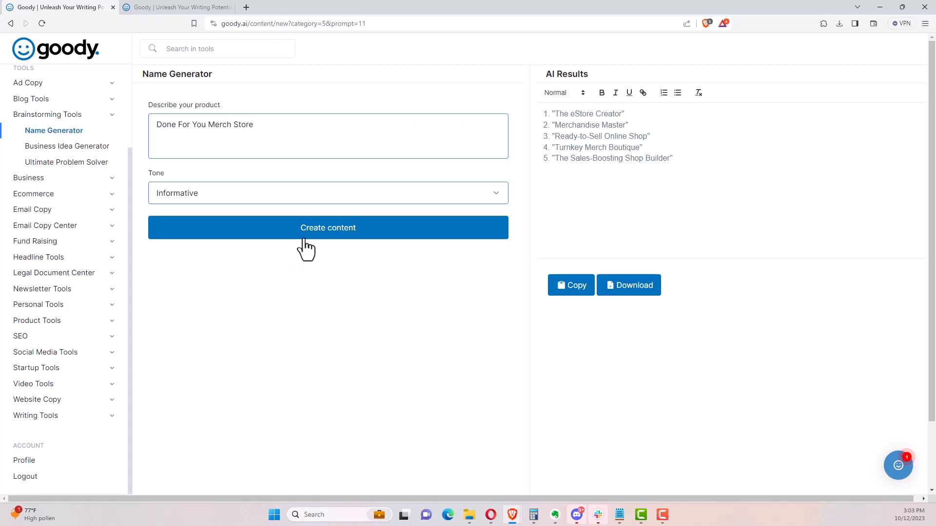
Step: Switch the tone to Funny and generate another set of merch store names
click(309, 200)
scroll(273, 300, down, 2)
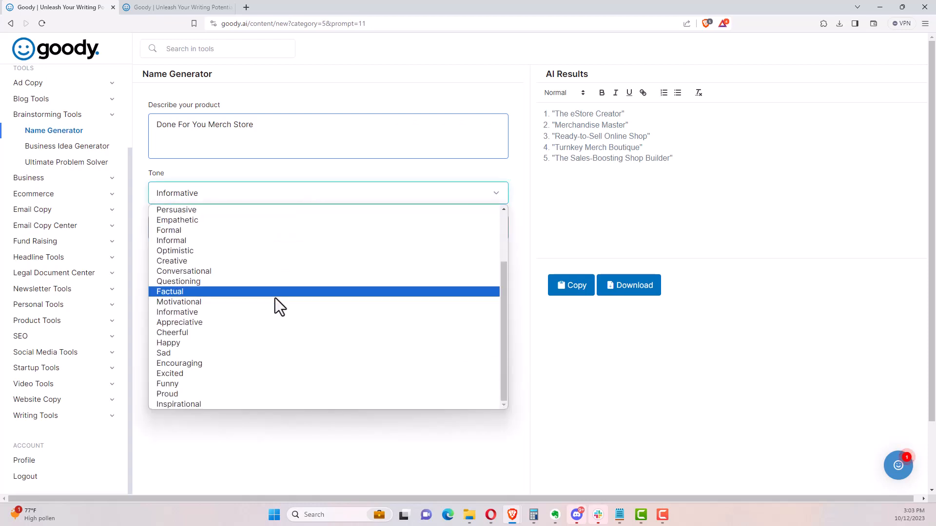
click(230, 383)
click(332, 232)
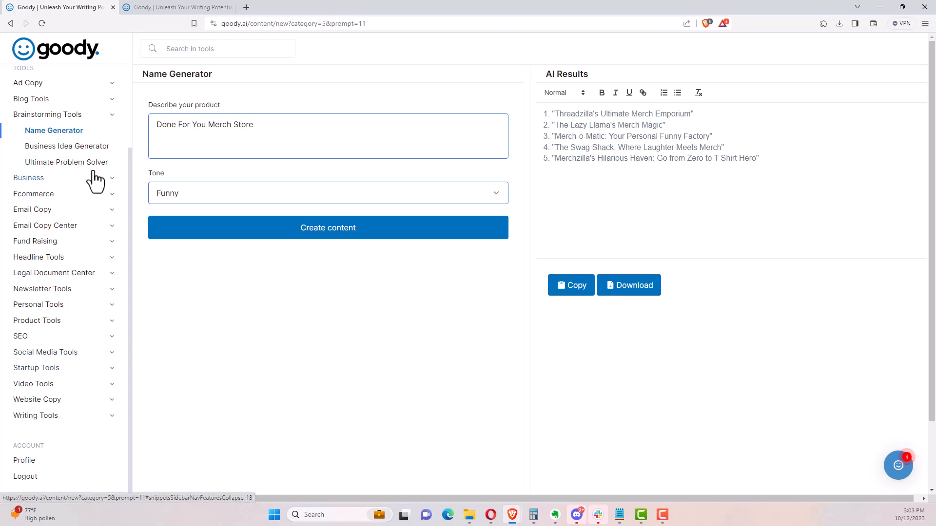
Step: Open Your Prompt Library and look over the dashboard features listed with it
scroll(111, 138, up, 3)
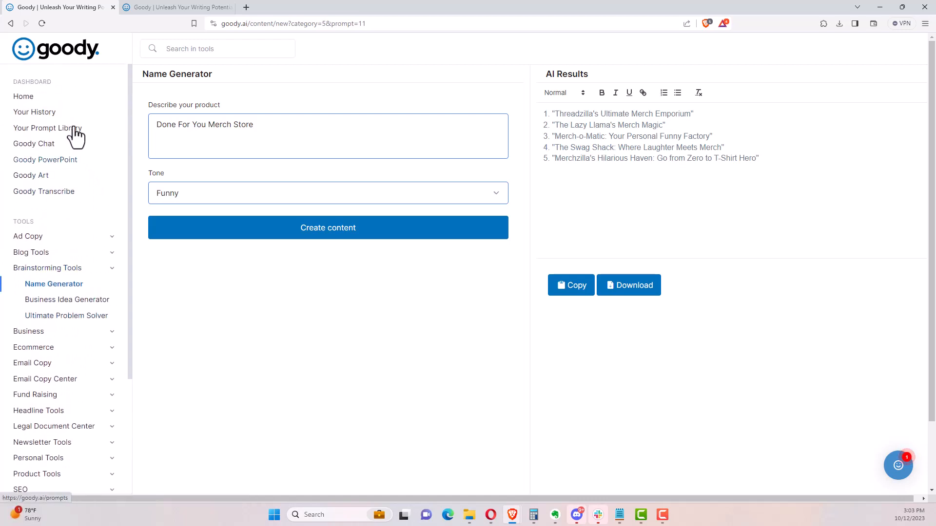
click(64, 129)
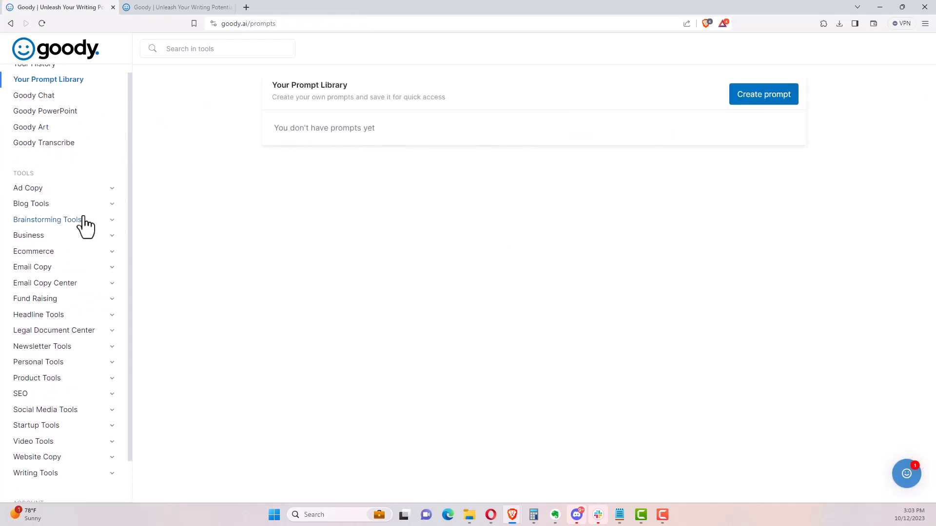
scroll(73, 202, up, 1)
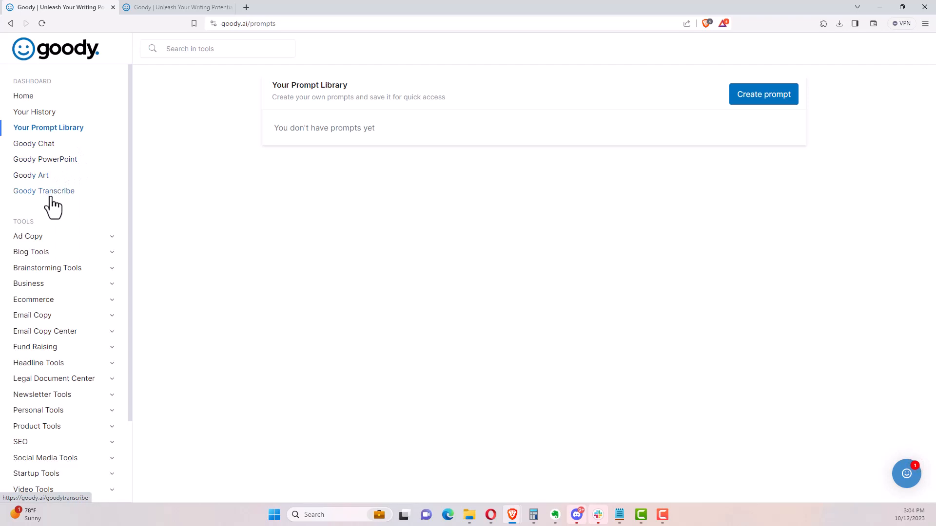
scroll(71, 224, down, 1)
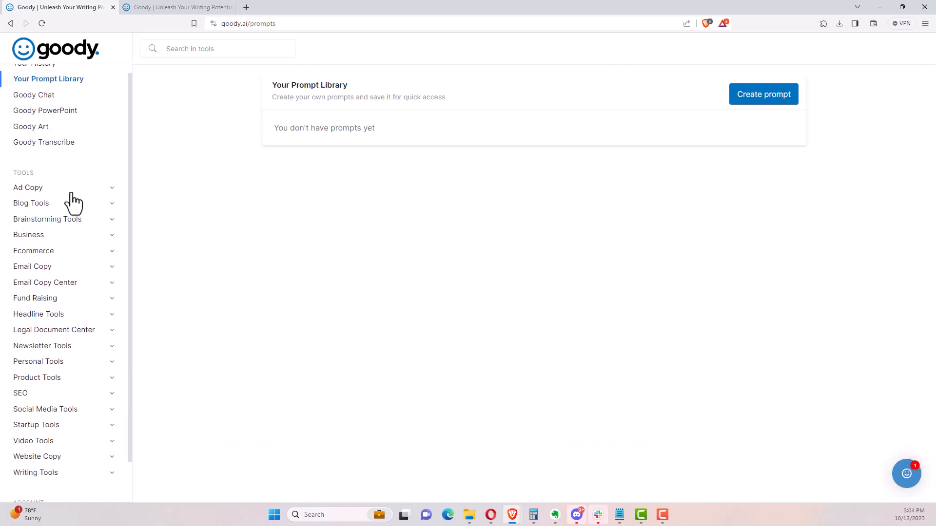
Step: Expand the Ad Copy and Blog Tools categories and open the Blog Ideas tool
click(110, 191)
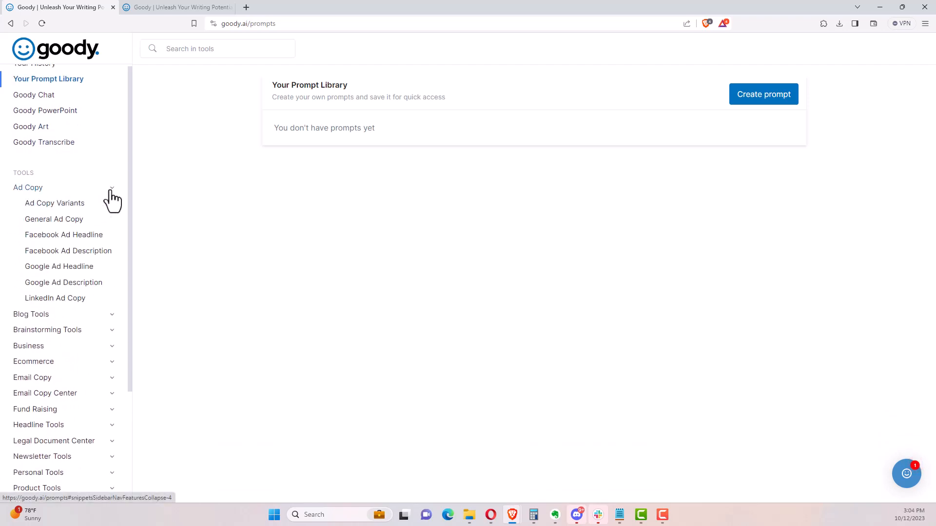
scroll(109, 208, down, 2)
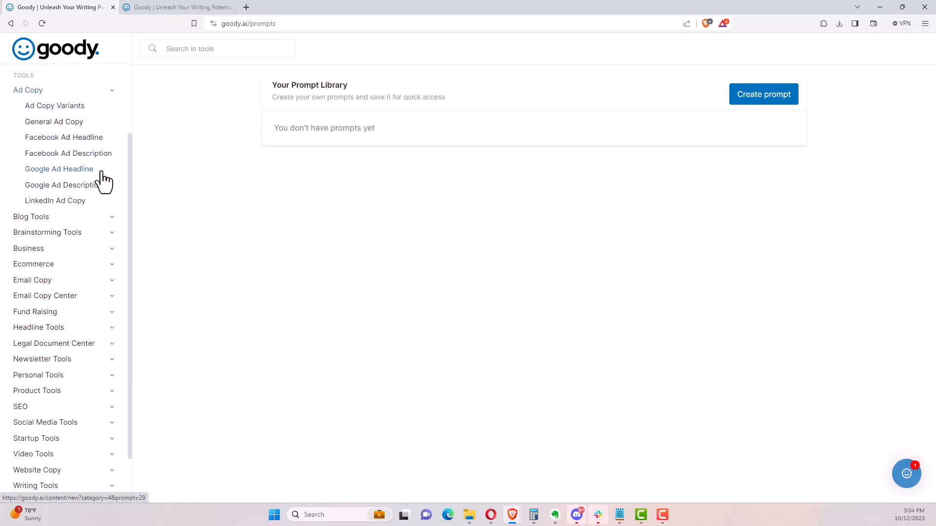
click(112, 219)
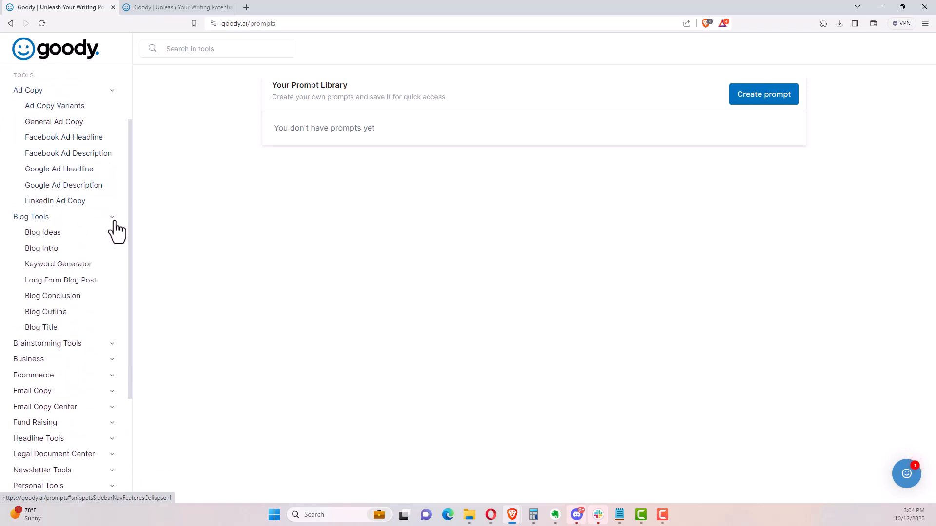
scroll(117, 231, down, 2)
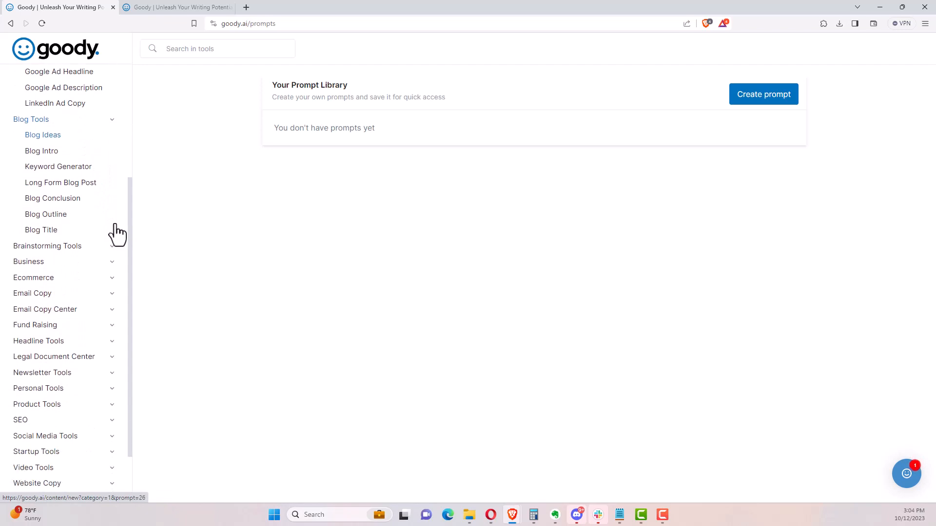
click(56, 136)
Step: Generate blog ideas for the brand "I Make Book Cover", described as "I make book covers", keeping the Informative tone
click(200, 124)
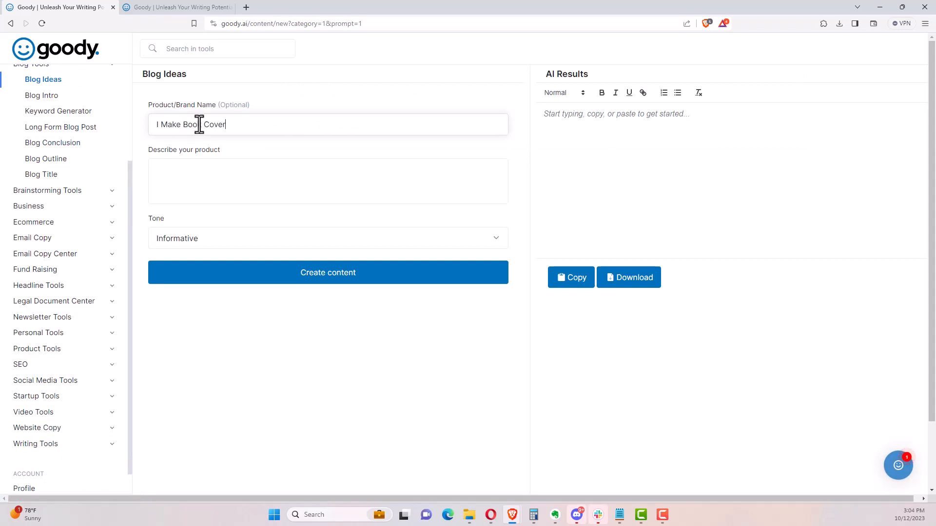
key(Tab)
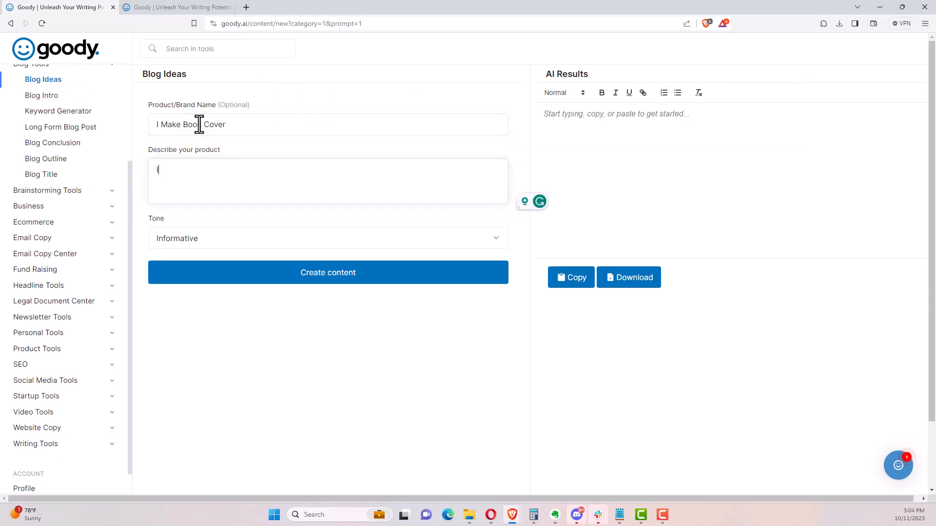
text(I make book covers)
click(355, 269)
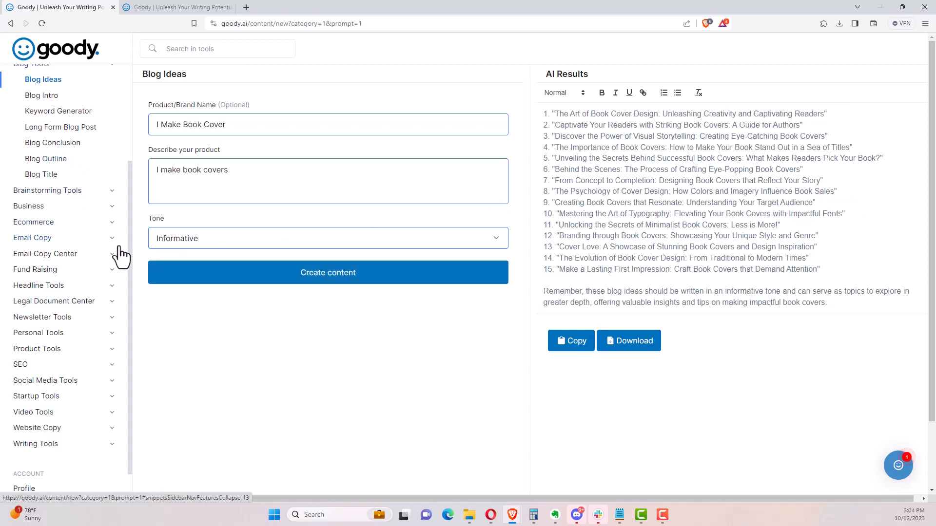
Step: Expand Brainstorming Tools and highlight the blog idea "Mastering the Art of Typography: Elevating Your Book Covers with Impactful Fonts"
scroll(120, 253, up, 2)
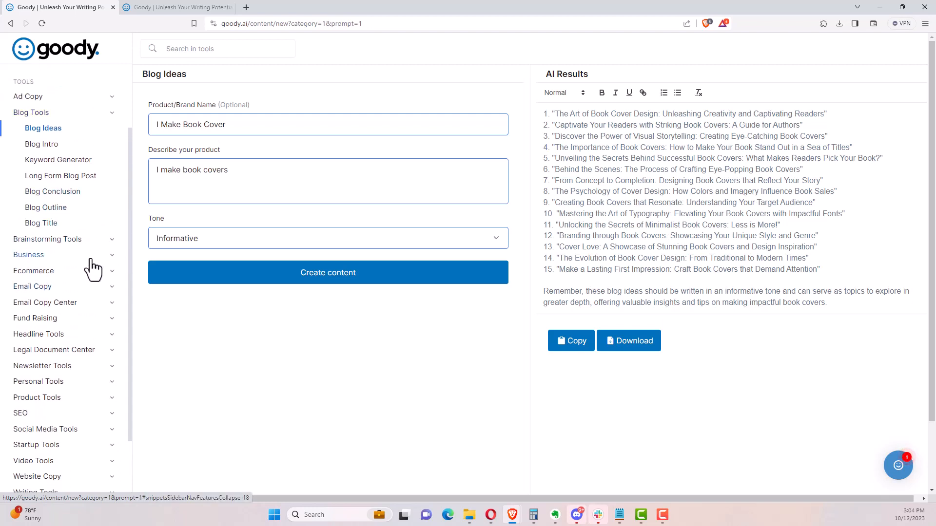
click(114, 241)
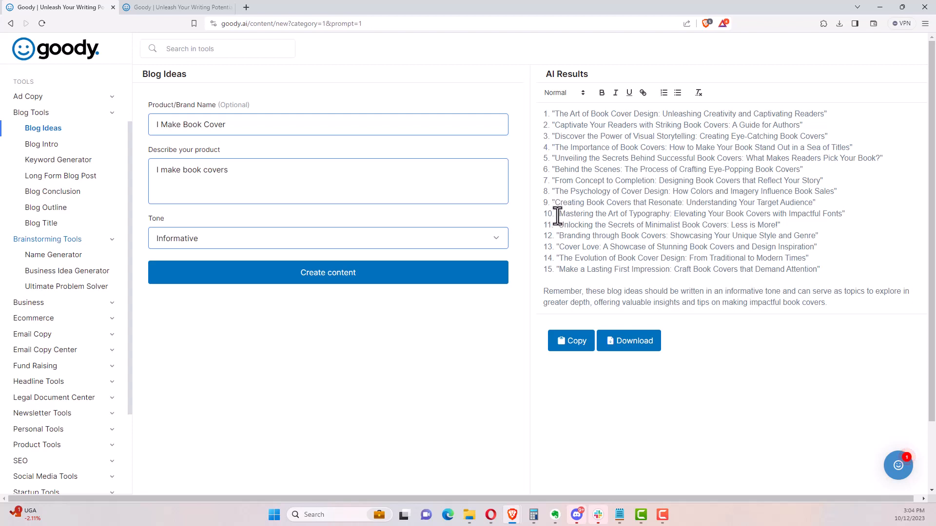
drag(560, 215, 842, 215)
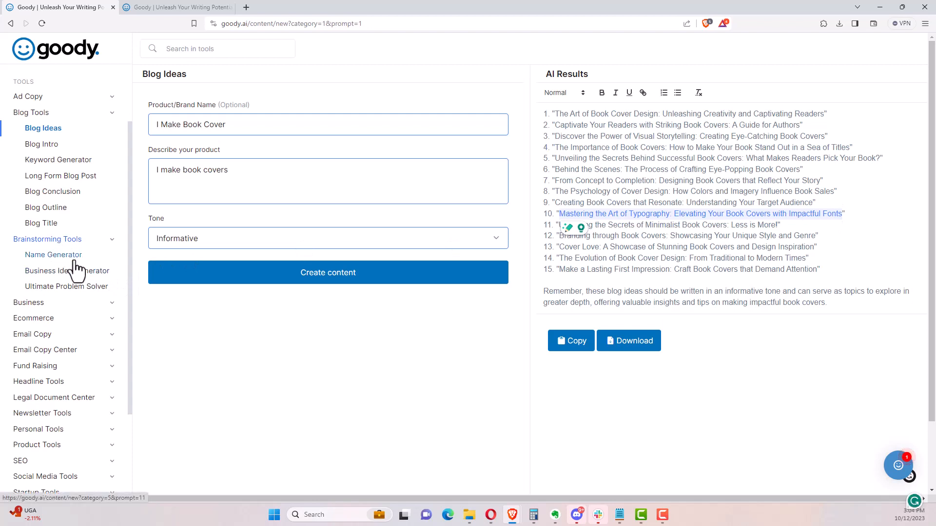
Step: Expand the Business category and look over its tools
scroll(77, 288, down, 1)
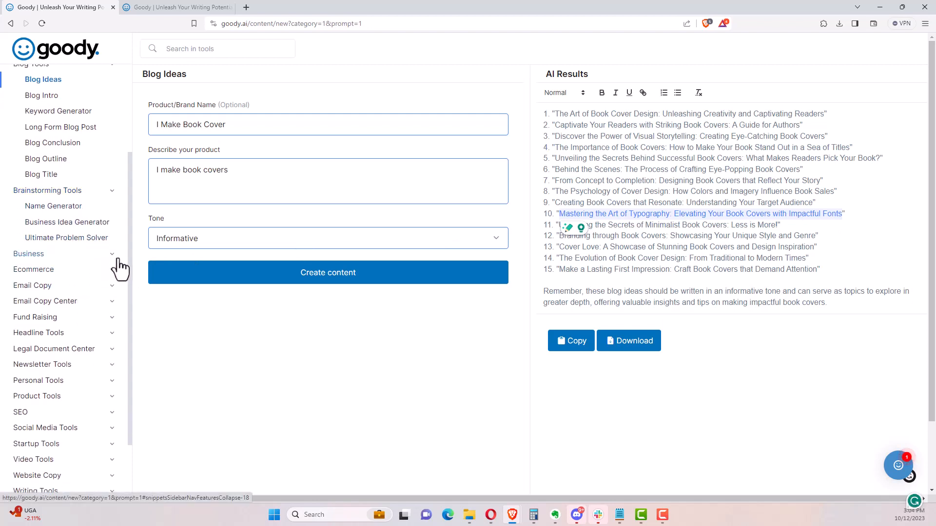
click(115, 259)
scroll(112, 258, down, 1)
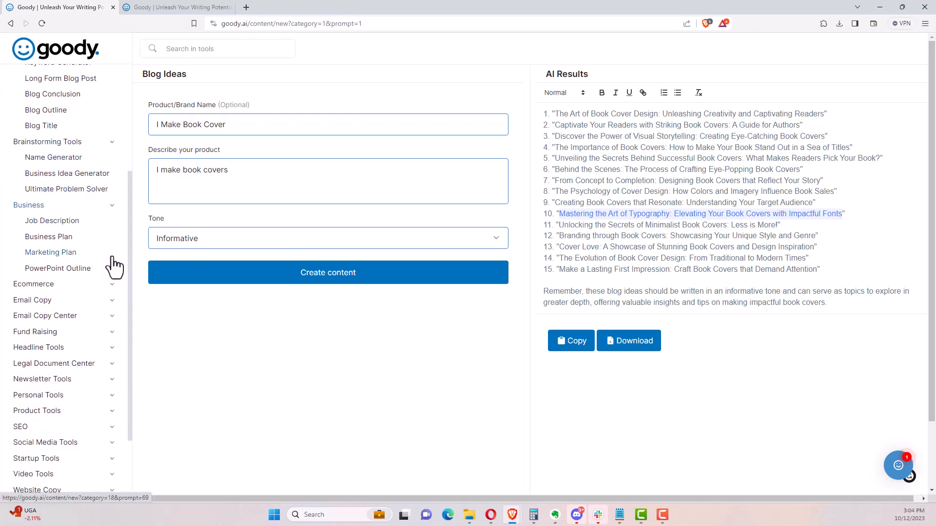
Step: Expand the Ecommerce, Email Copy and Email Copy Center categories to view their tools
scroll(111, 255, down, 1)
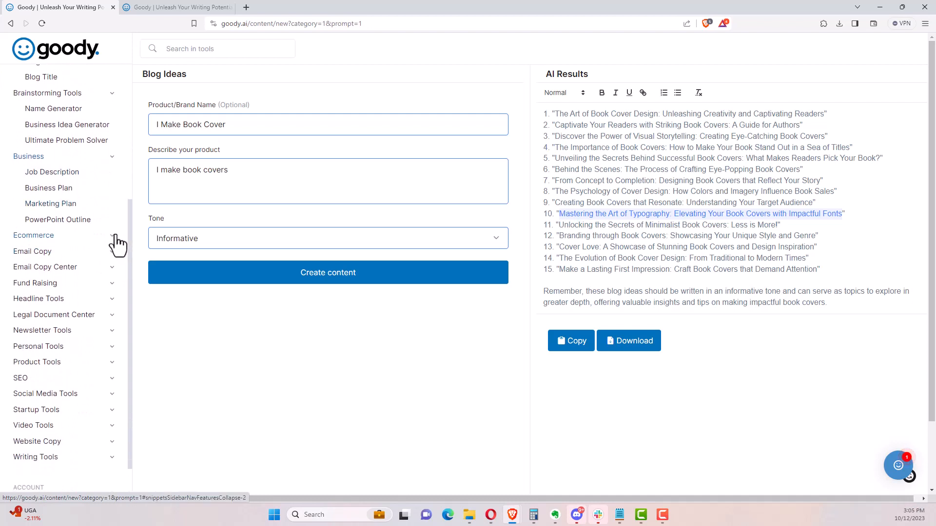
click(114, 235)
scroll(115, 244, down, 2)
click(116, 248)
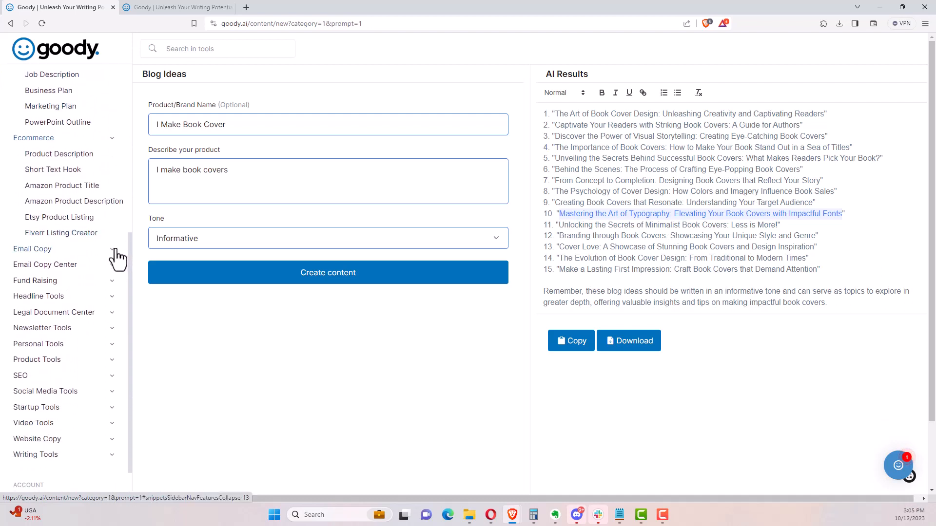
scroll(116, 257, down, 2)
click(115, 251)
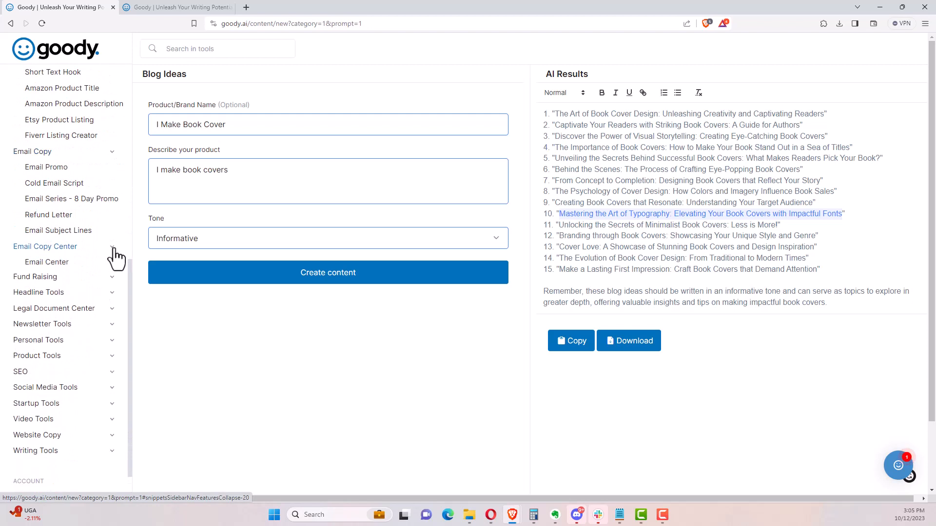
Step: Expand the Fund Raising, Headline Tools and Legal Document Center categories to view their tools
scroll(114, 254, down, 1)
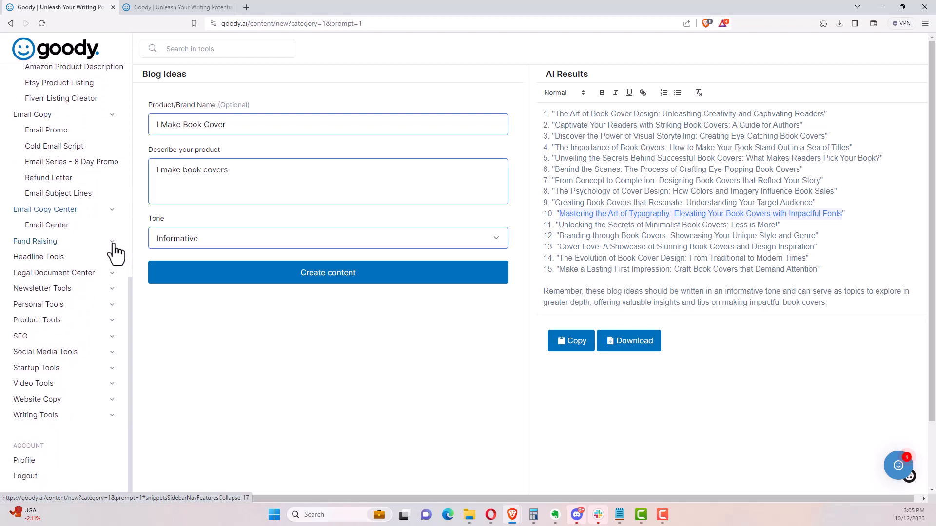
click(114, 248)
scroll(115, 253, down, 1)
click(112, 257)
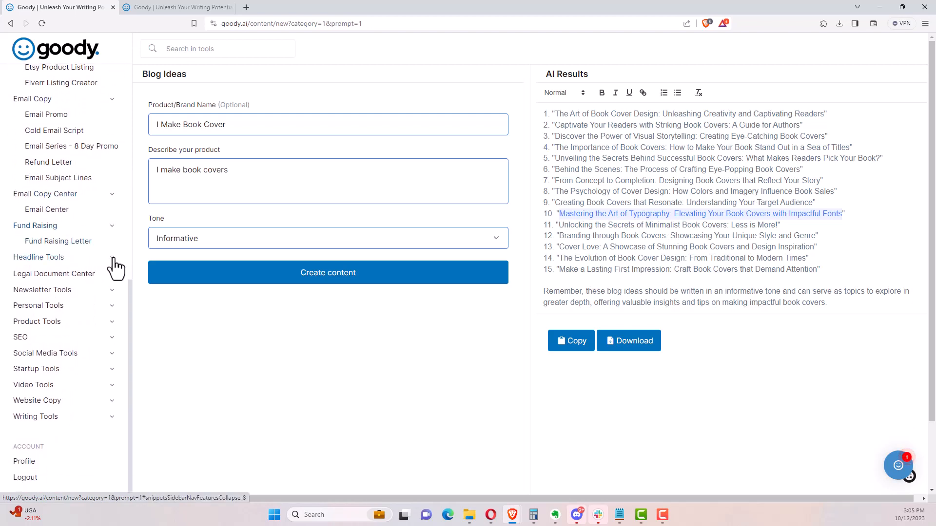
click(113, 307)
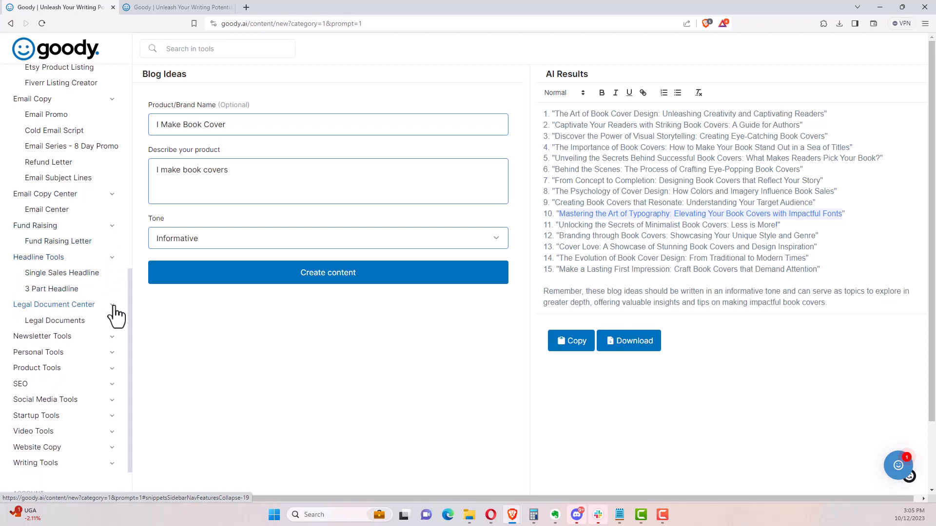
Step: Open the Legal Documents tool, look through the available document types and select Terms of Use Agreement
scroll(116, 317, down, 1)
click(80, 274)
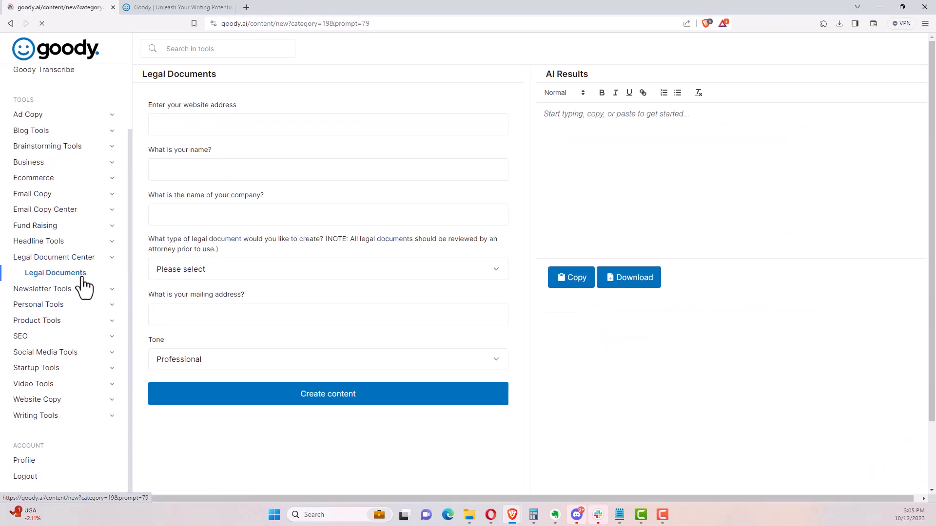
click(270, 273)
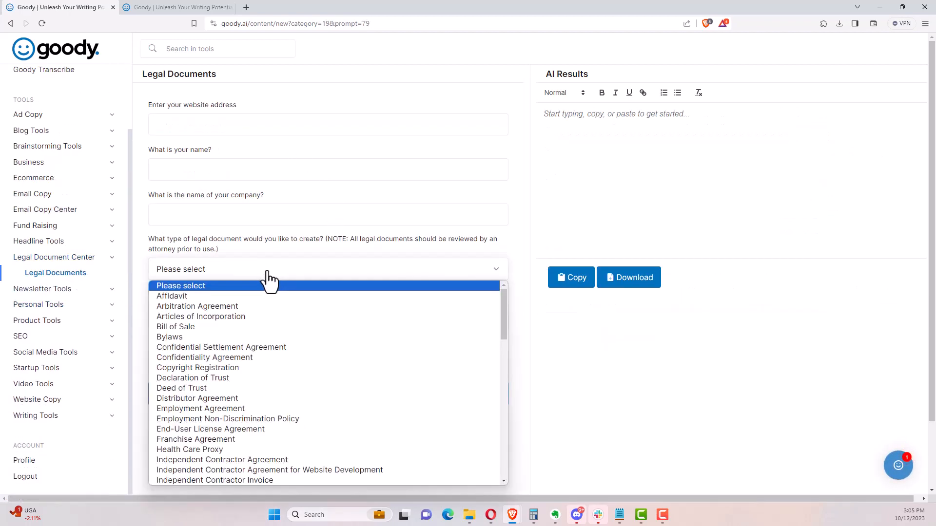
scroll(268, 394, down, 10)
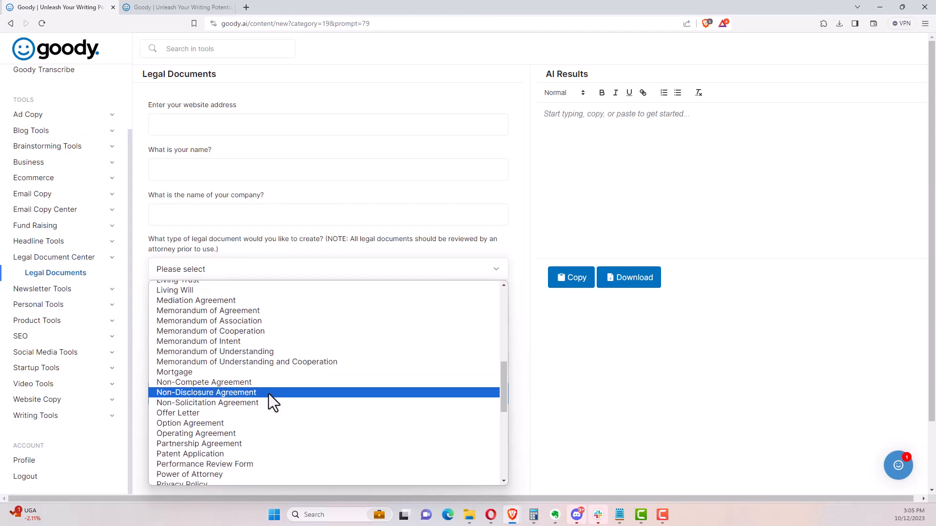
scroll(271, 390, down, 5)
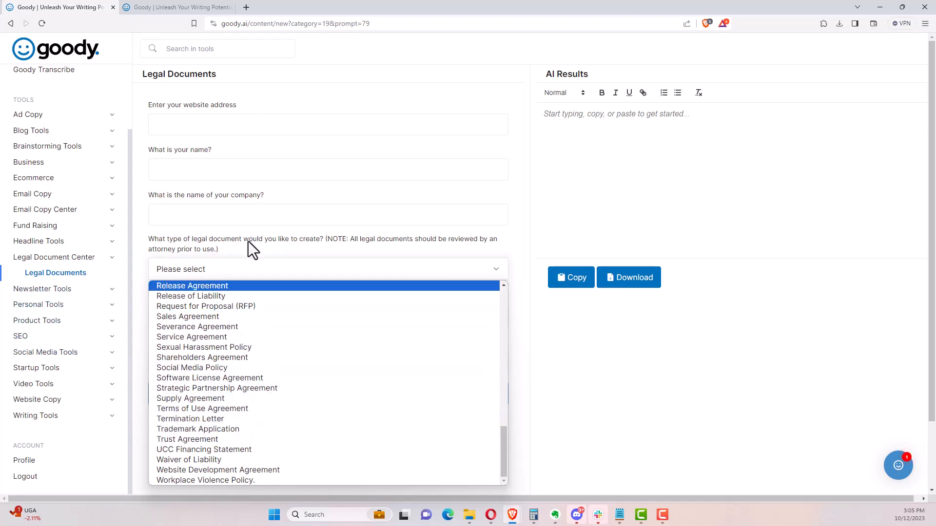
click(242, 409)
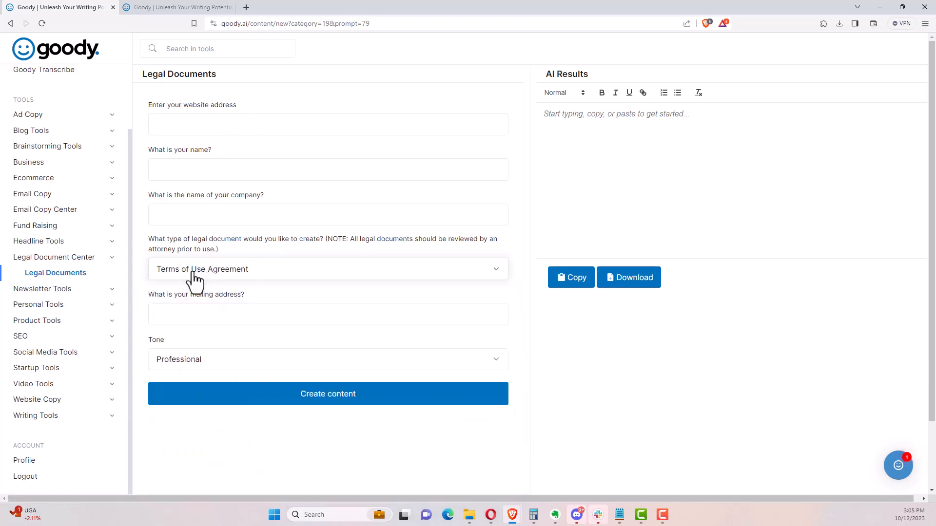
Step: Expand the Newsletter Tools, Personal Tools and Product Tools categories and look over their tools
click(62, 292)
scroll(78, 306, down, 3)
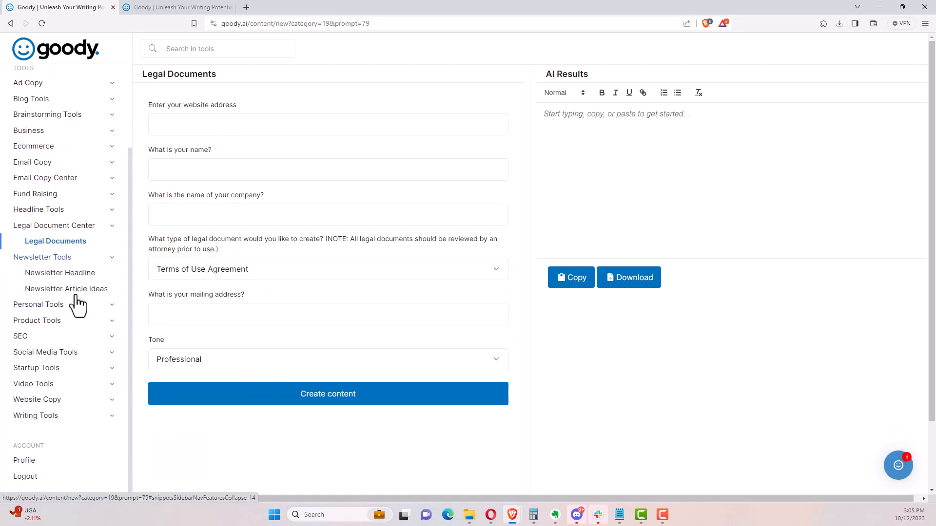
click(66, 305)
scroll(71, 300, down, 4)
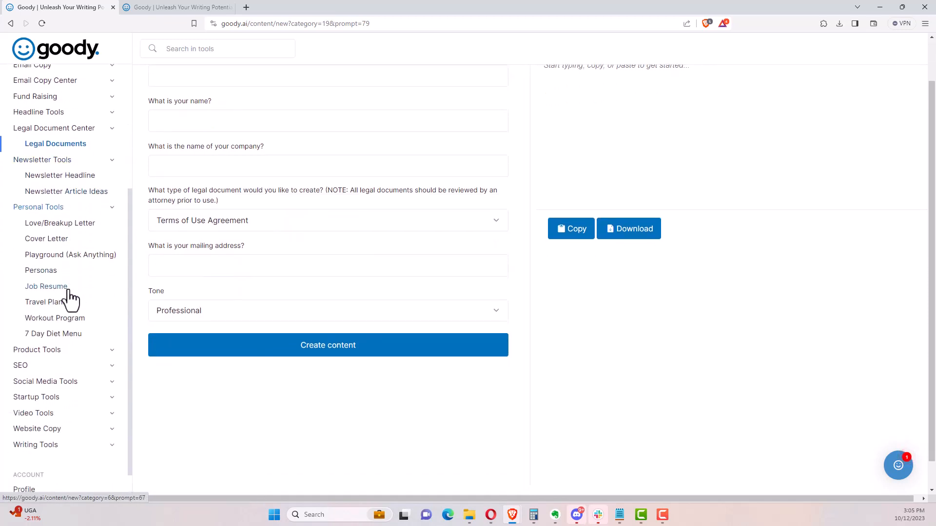
click(78, 325)
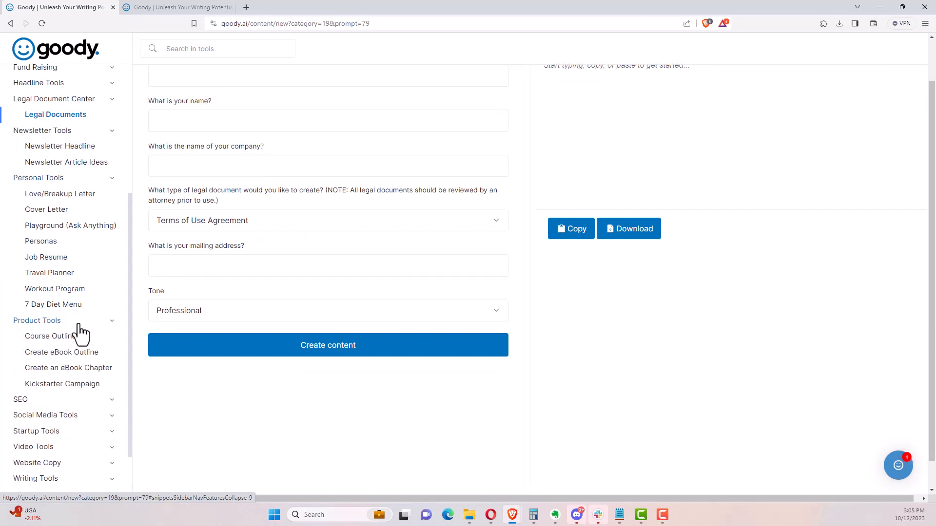
scroll(80, 322, down, 2)
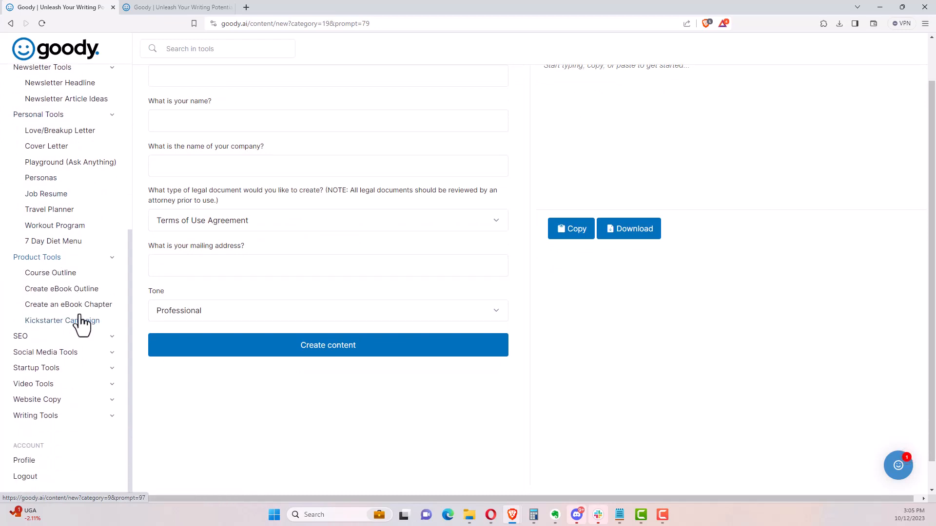
Step: Expand the SEO and Social Media Tools categories and look over their tools
scroll(81, 325, down, 1)
click(78, 336)
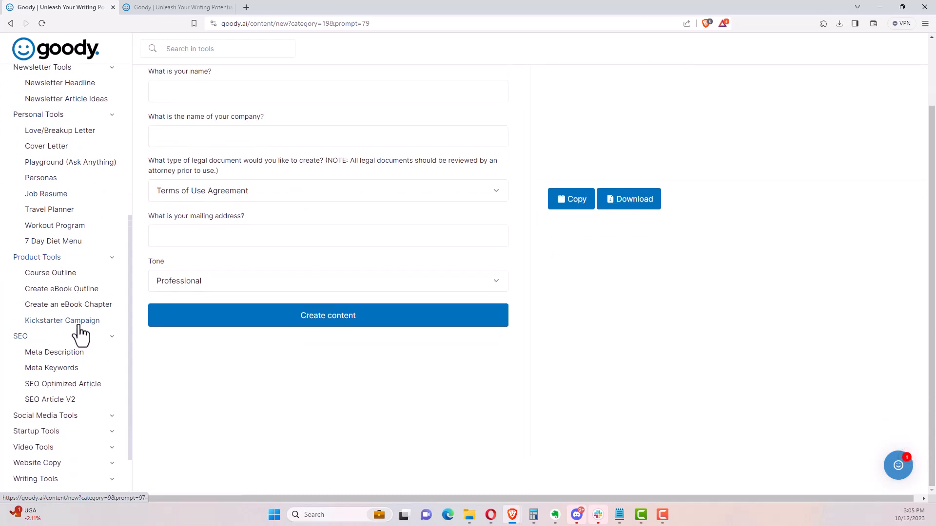
scroll(80, 329, down, 2)
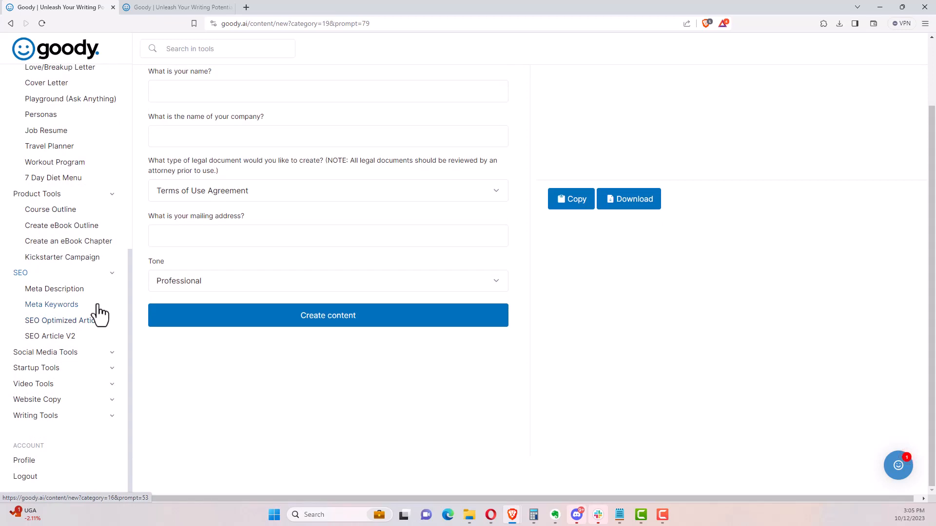
scroll(89, 319, down, 3)
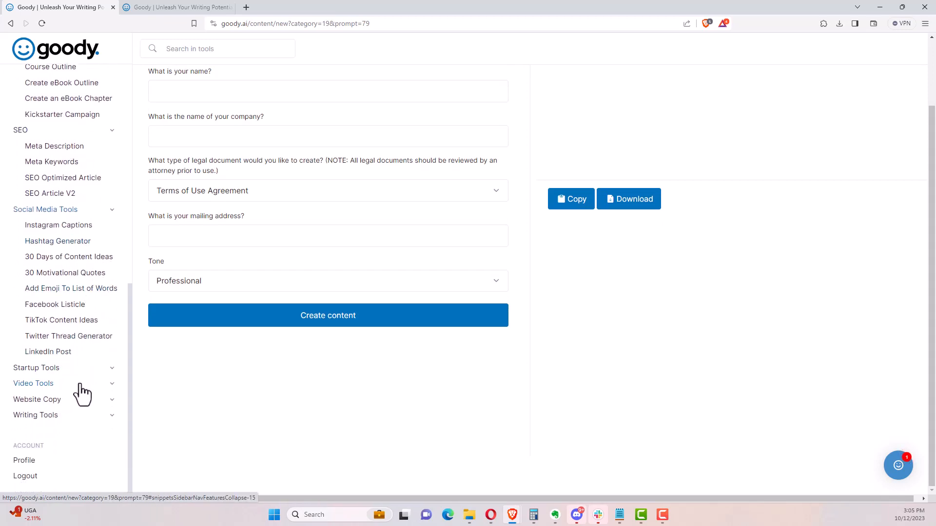
Step: Expand the Video Tools, Website Copy and Writing Tools categories and look over their tools
click(78, 383)
scroll(87, 324, down, 3)
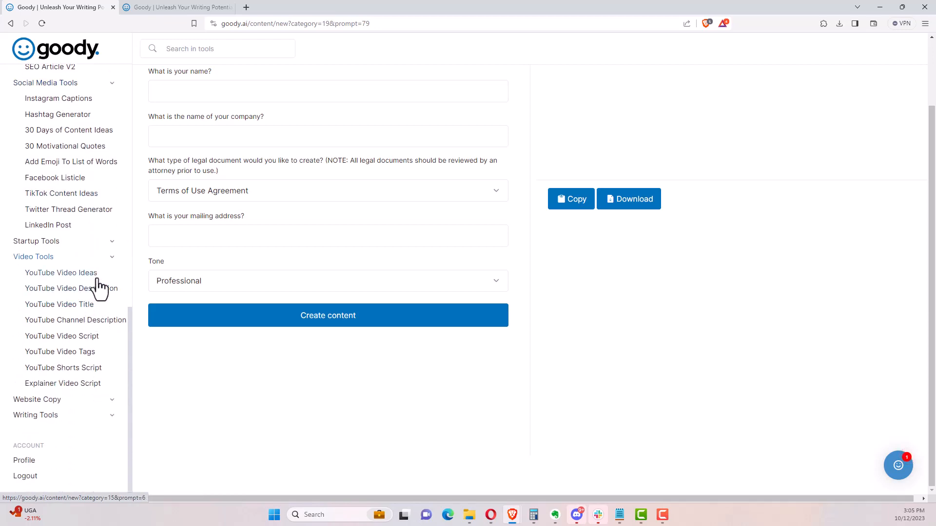
click(73, 400)
scroll(87, 363, down, 1)
scroll(88, 369, down, 2)
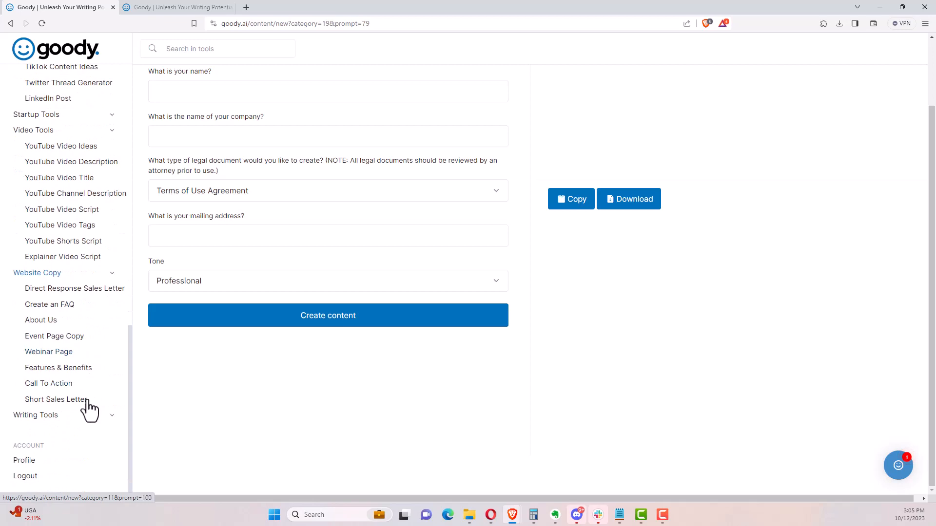
scroll(106, 364, down, 3)
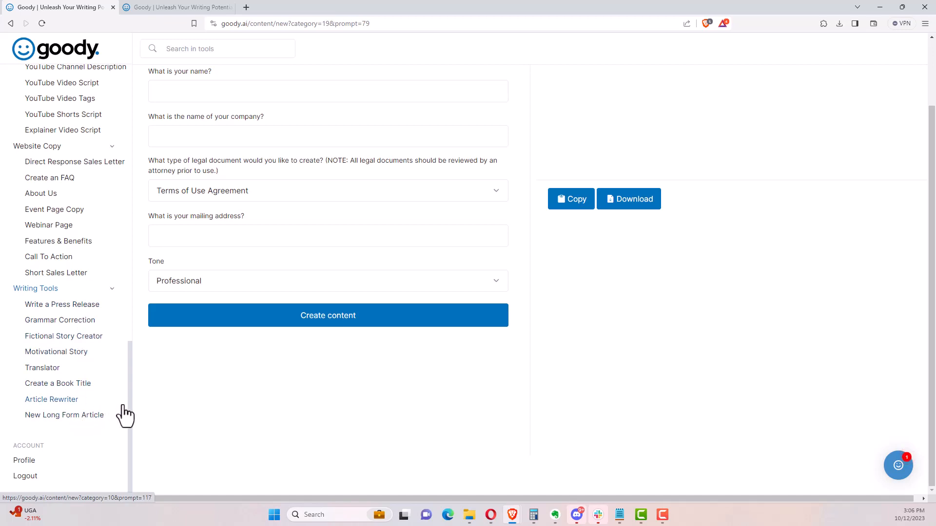
Step: Return to the start of the tool list, then switch to the goody.ai sales page and look it over
drag(128, 410, 137, 101)
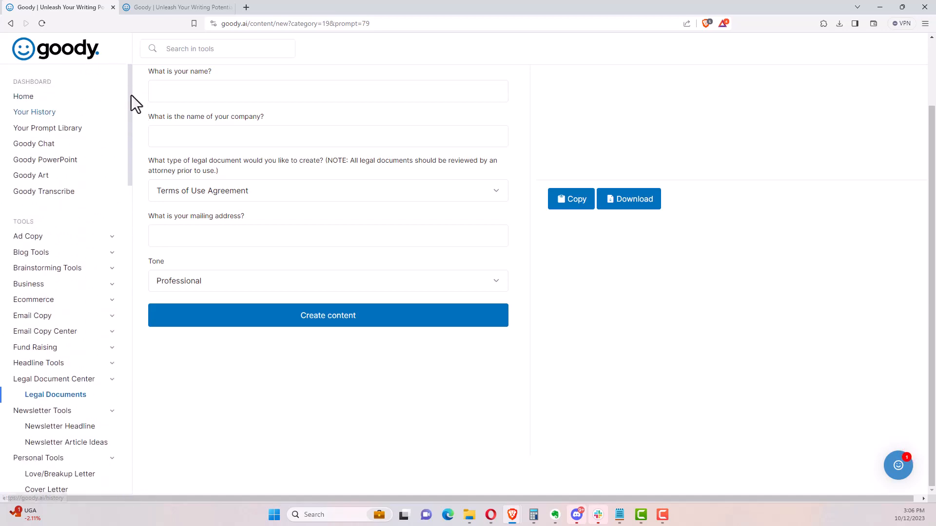
click(181, 7)
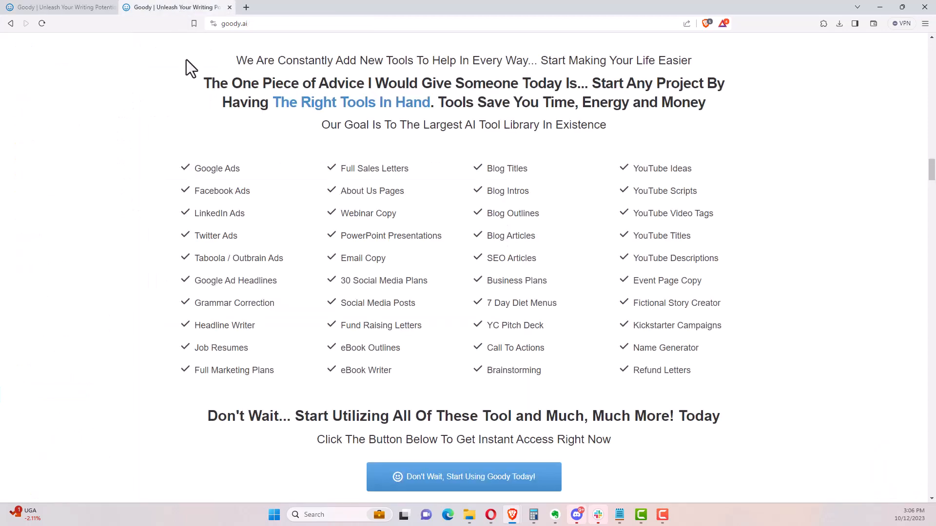
scroll(242, 253, up, 10)
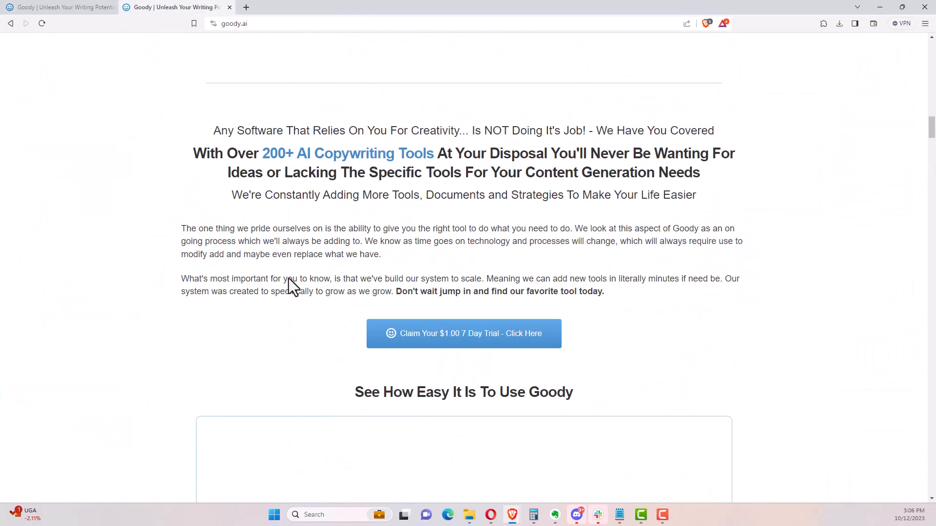